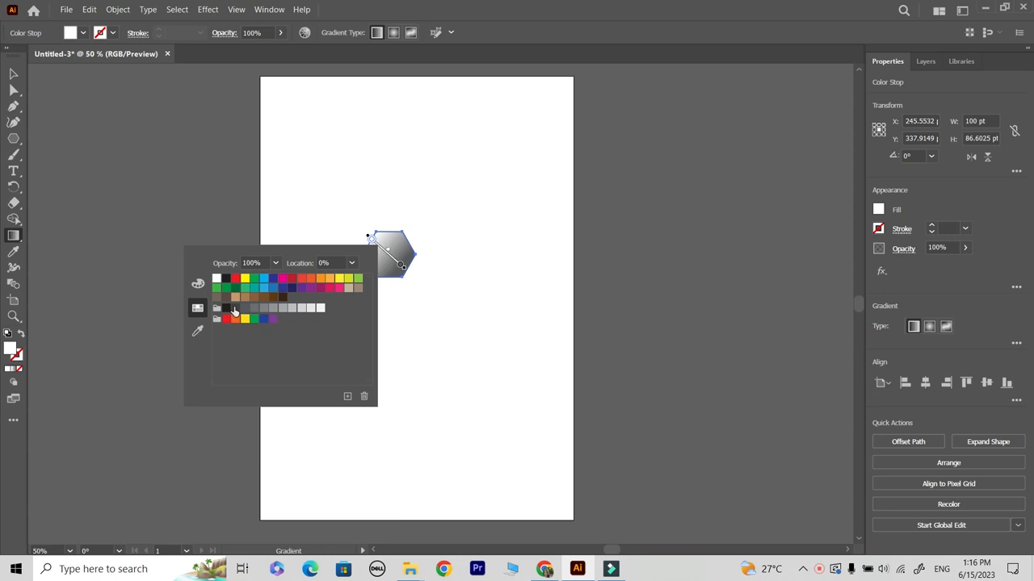
Step: Set the hexagon gradient's starting colour stop to the 40% black gray swatch (C=0 M=0 Y=0 K=40)
click(244, 308)
click(253, 308)
click(264, 309)
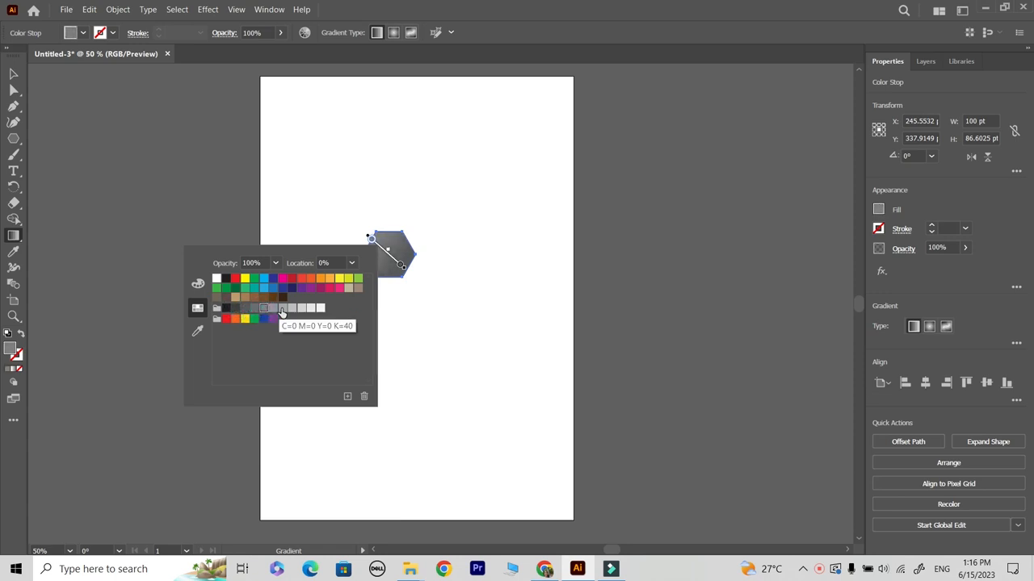
click(275, 309)
click(283, 309)
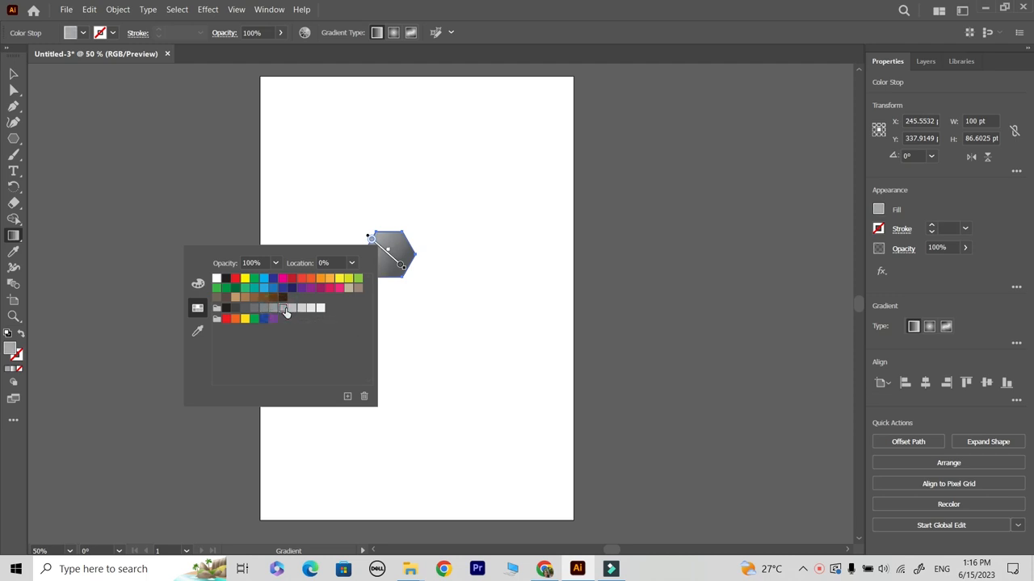
Step: Move the gradient hexagon to the upper-left corner area of the artboard
click(14, 73)
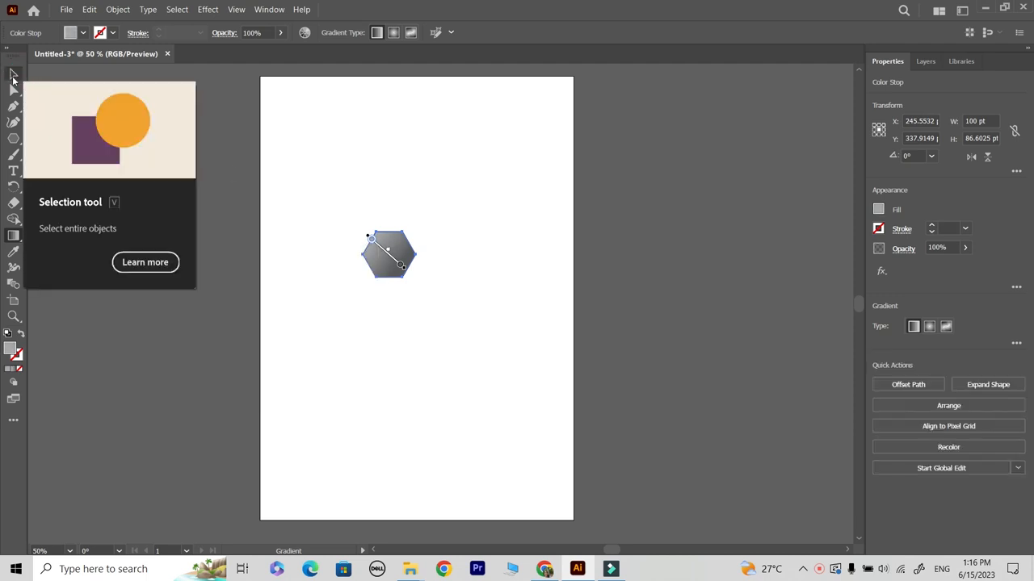
click(313, 256)
drag(397, 260, 323, 142)
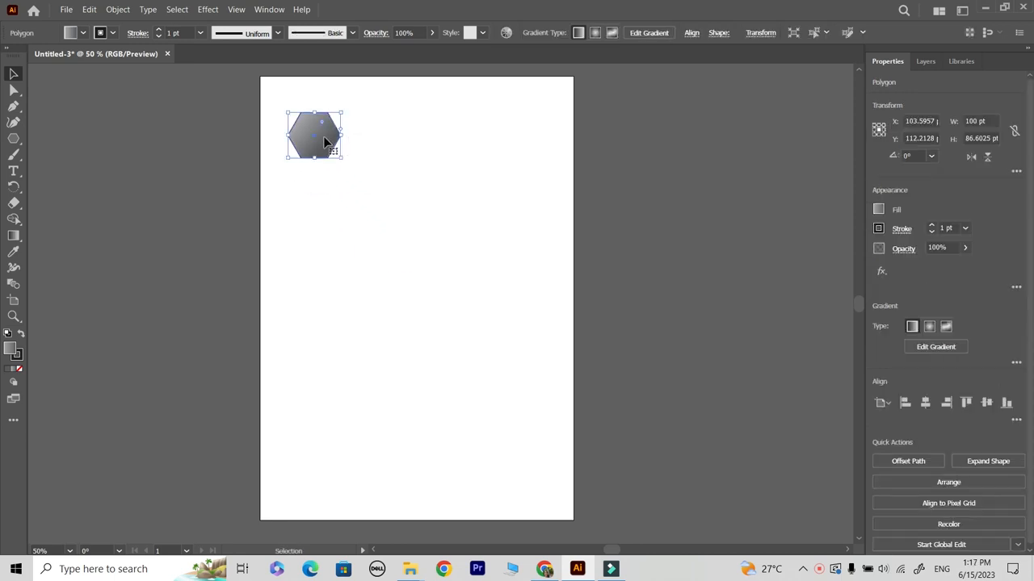
click(332, 212)
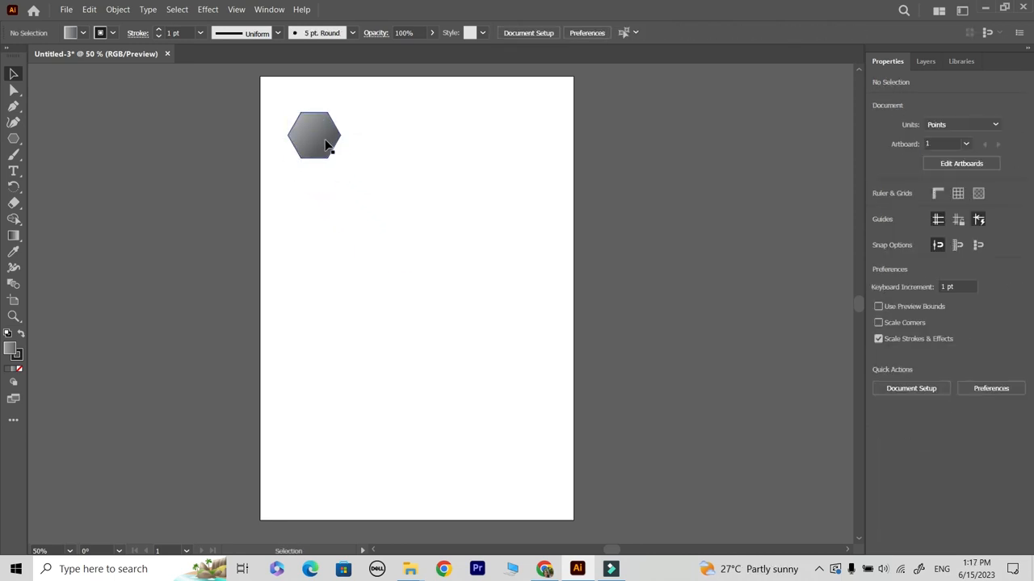
Step: Remove the stroke from the gradient hexagon
click(328, 143)
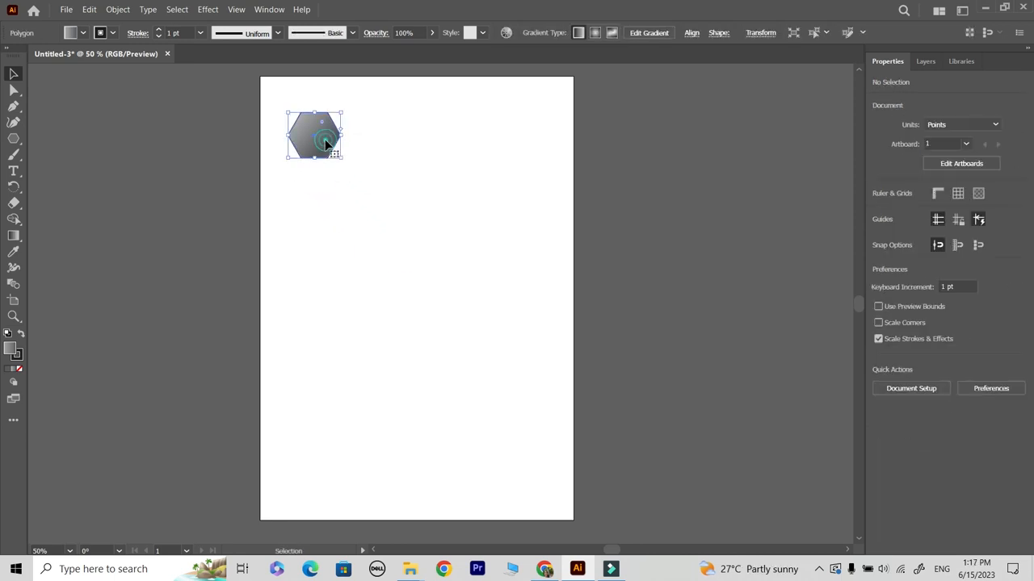
click(111, 33)
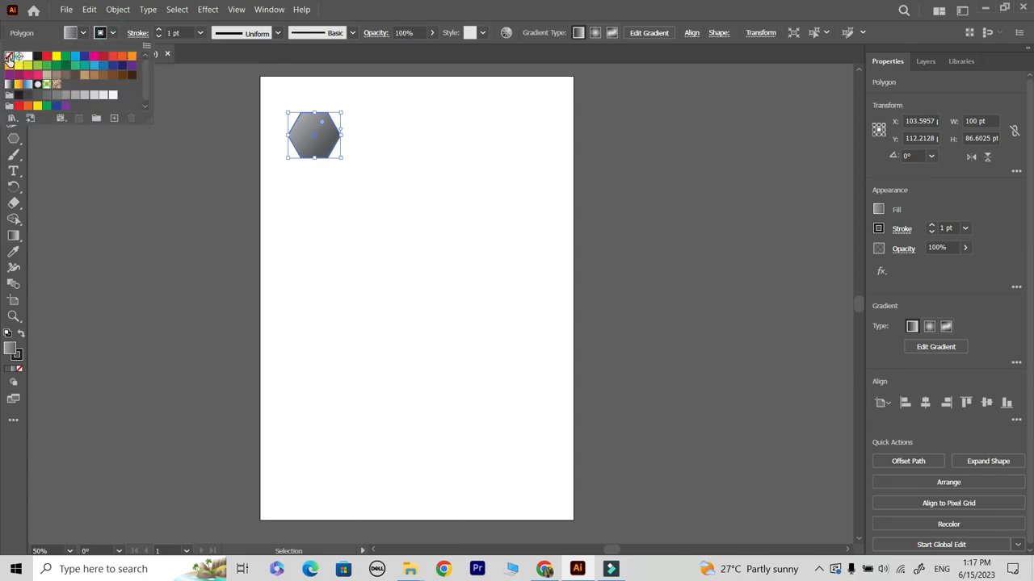
click(8, 58)
click(370, 260)
click(371, 260)
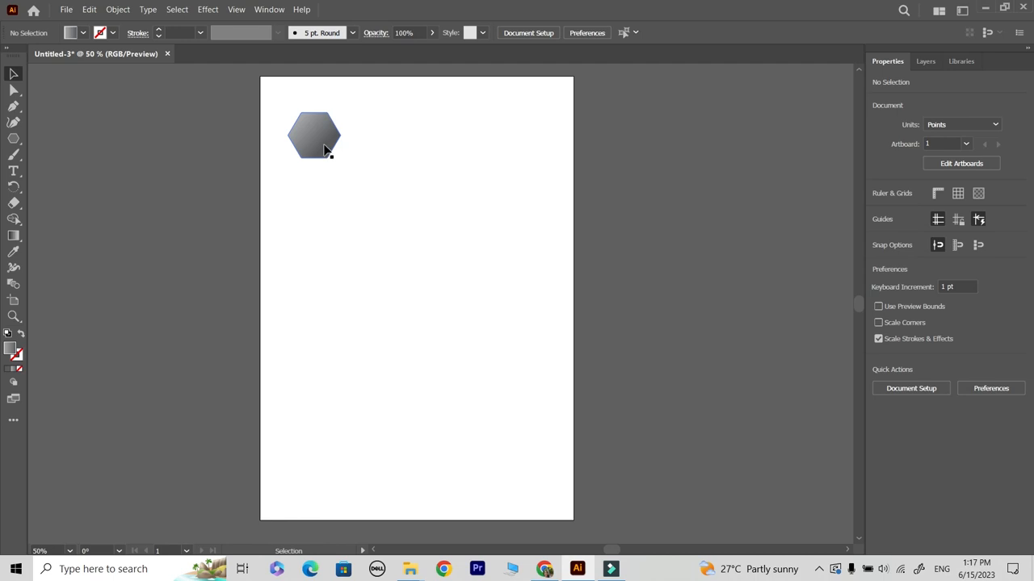
Step: Offset the hexagon's path by 2 pt with Miter joins and a miter limit of 4
click(324, 147)
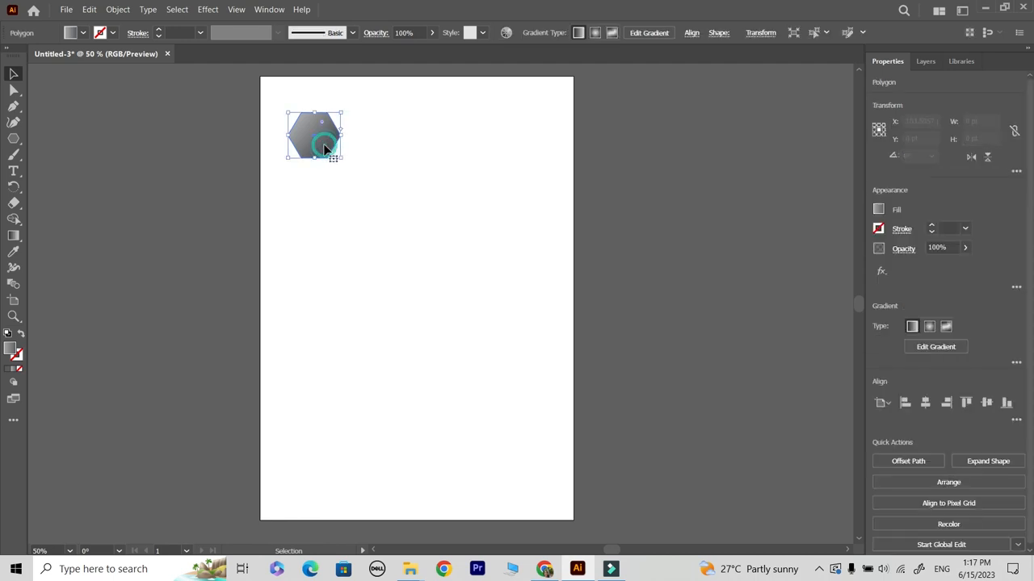
click(978, 463)
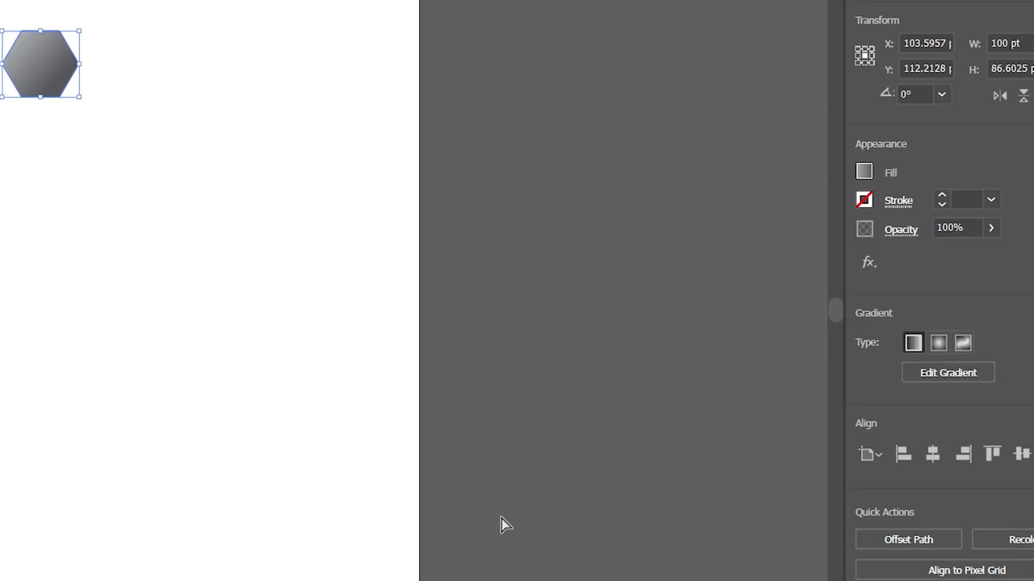
click(925, 541)
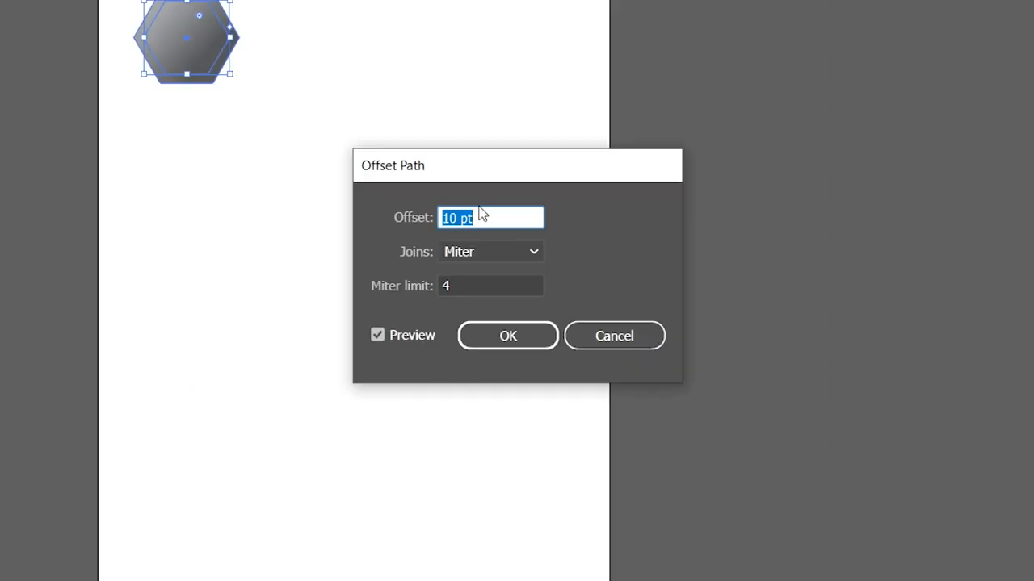
drag(495, 216, 153, 214)
text(2)
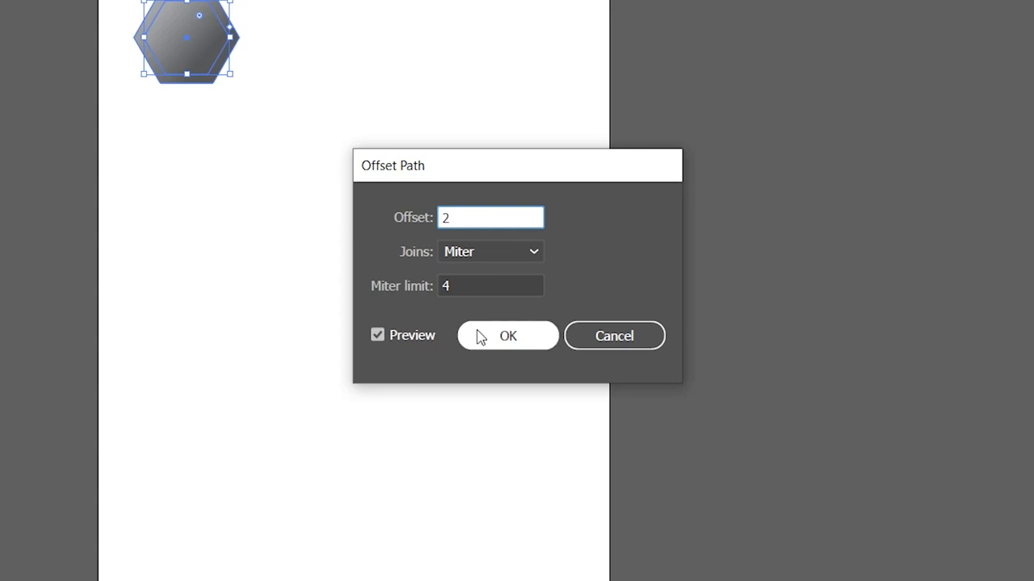
click(479, 336)
click(372, 338)
Step: Fill the larger offset hexagon behind the gradient one with white
key(z)
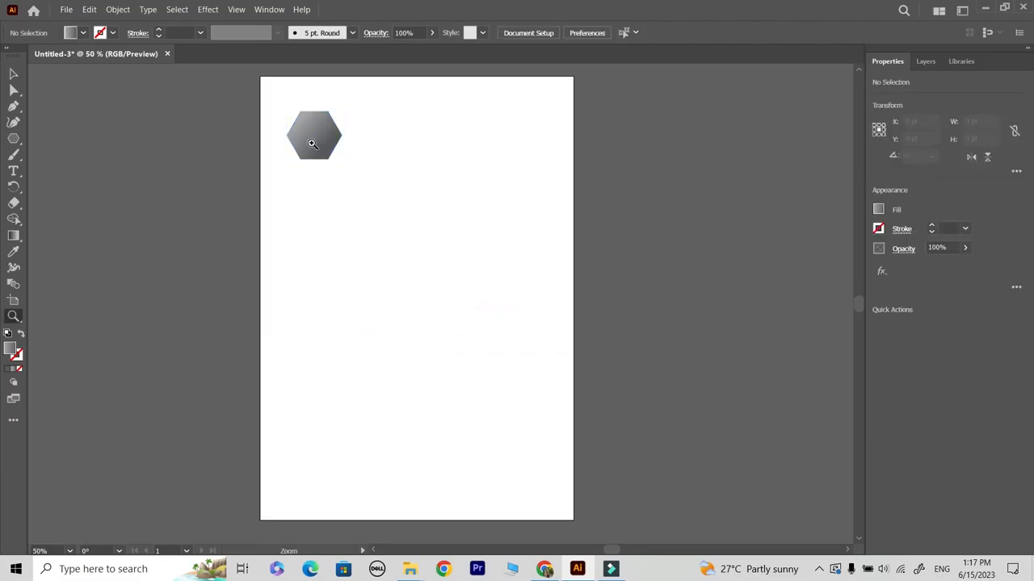
click(312, 141)
click(440, 232)
click(429, 376)
click(456, 384)
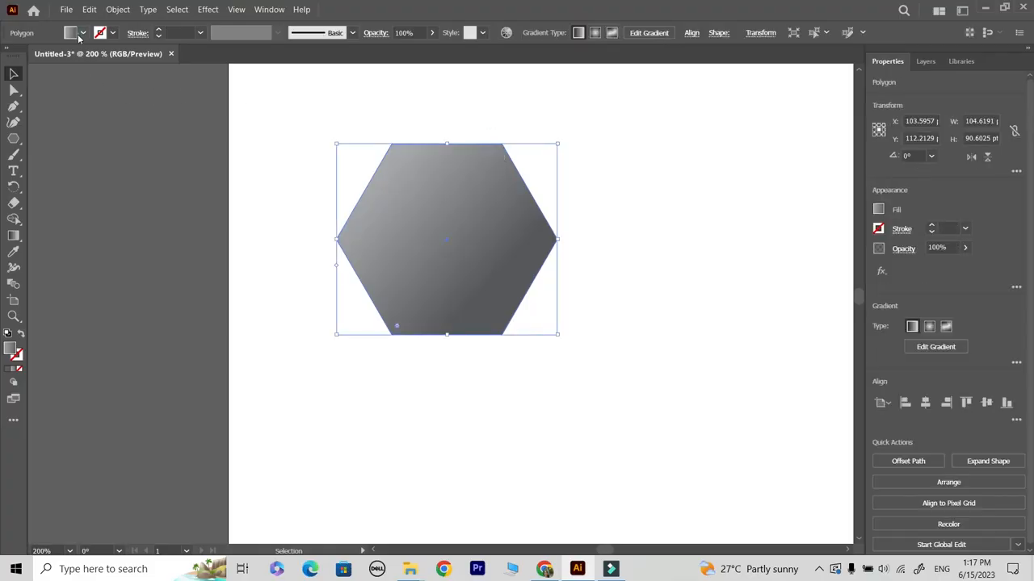
click(79, 35)
click(25, 55)
click(276, 105)
click(362, 175)
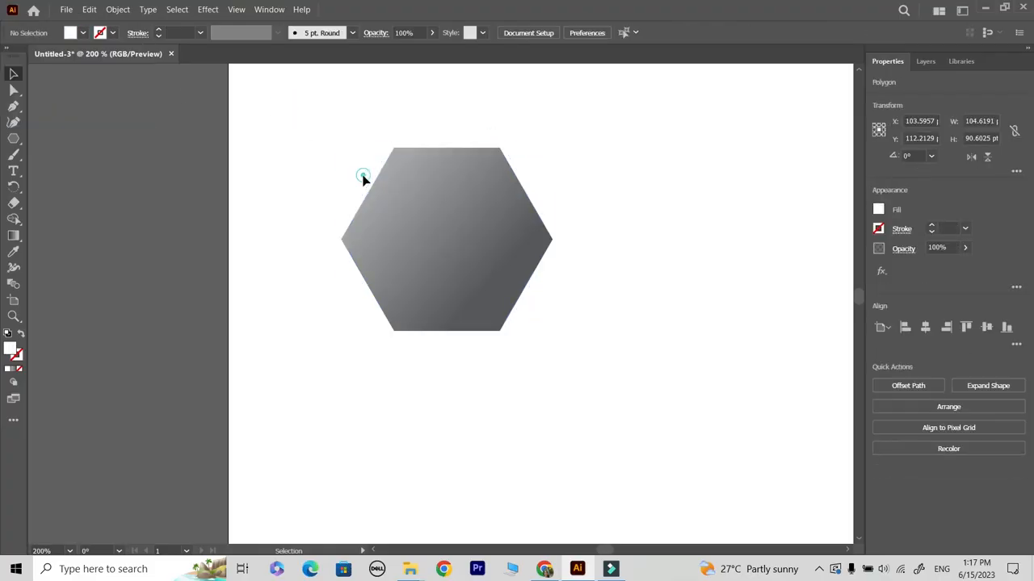
Step: Group the gradient hexagon with its white offset hexagon
drag(282, 102, 642, 399)
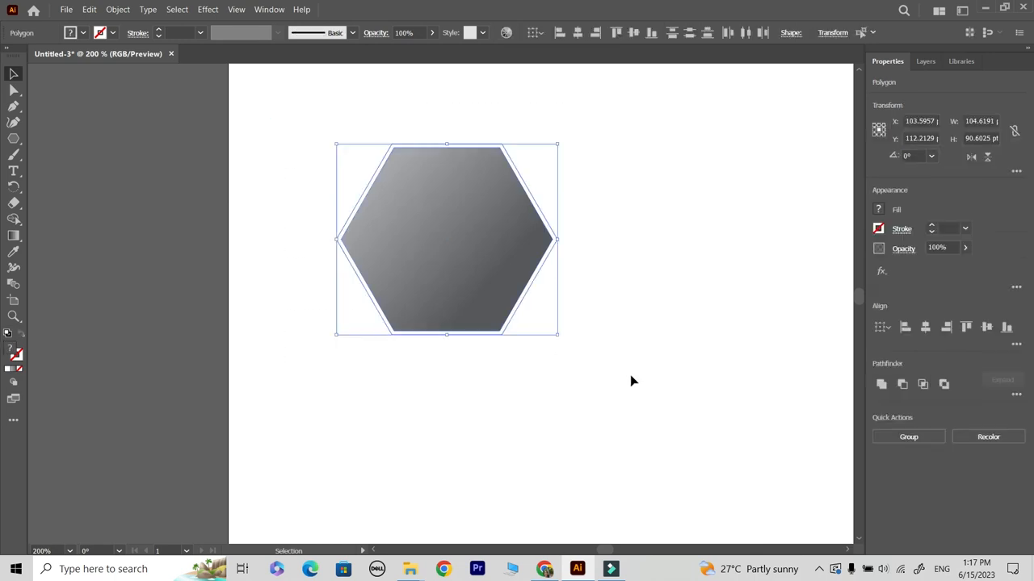
key(ctrl+minus)
key(ctrl+minus)
key(space)
drag(615, 367, 485, 202)
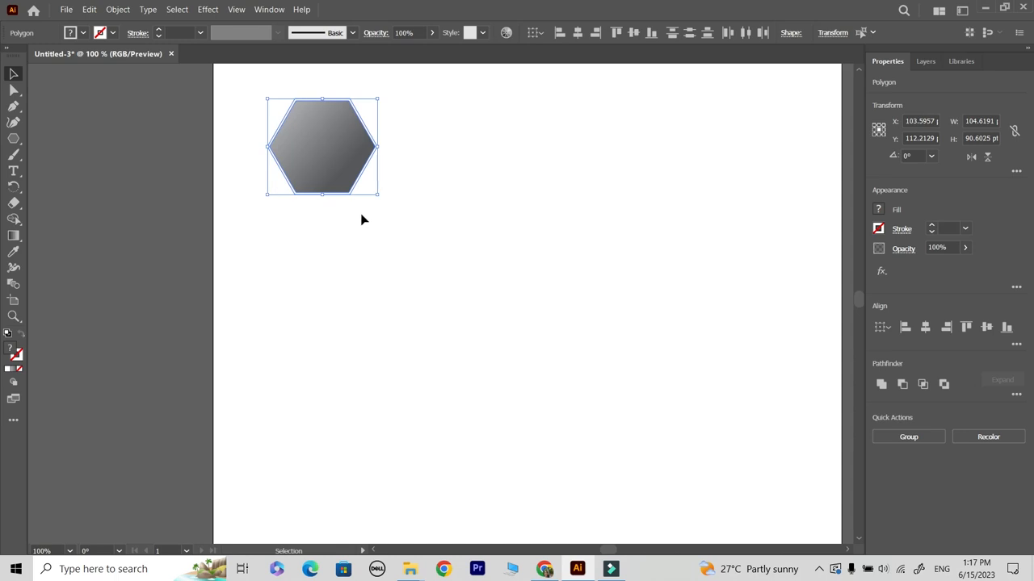
click(917, 438)
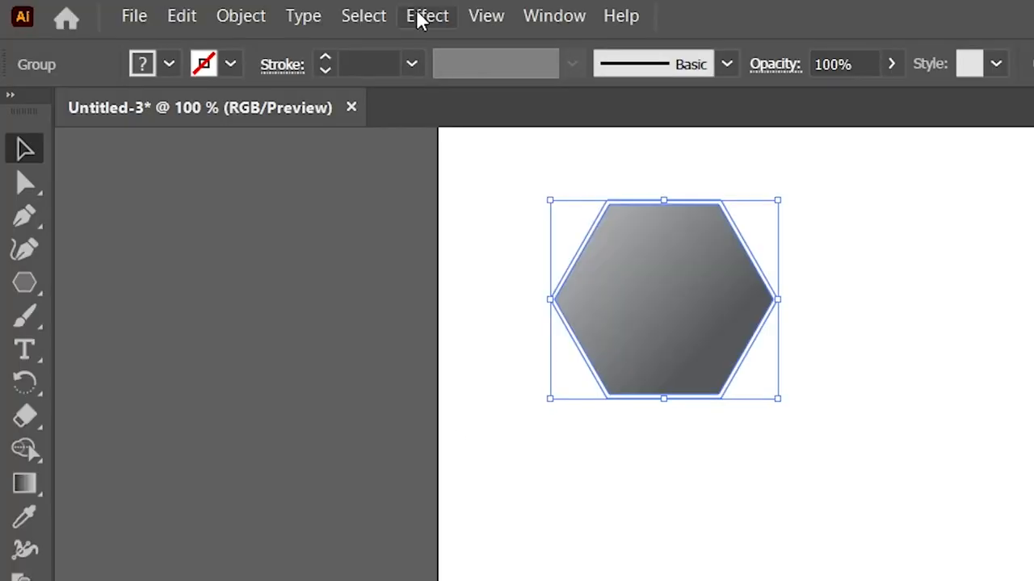
Step: Apply a Transform effect to the hexagon group with a horizontal move of 83 pt, a vertical move of 48 pt and 1 copy
click(420, 18)
mouse_move(481, 270)
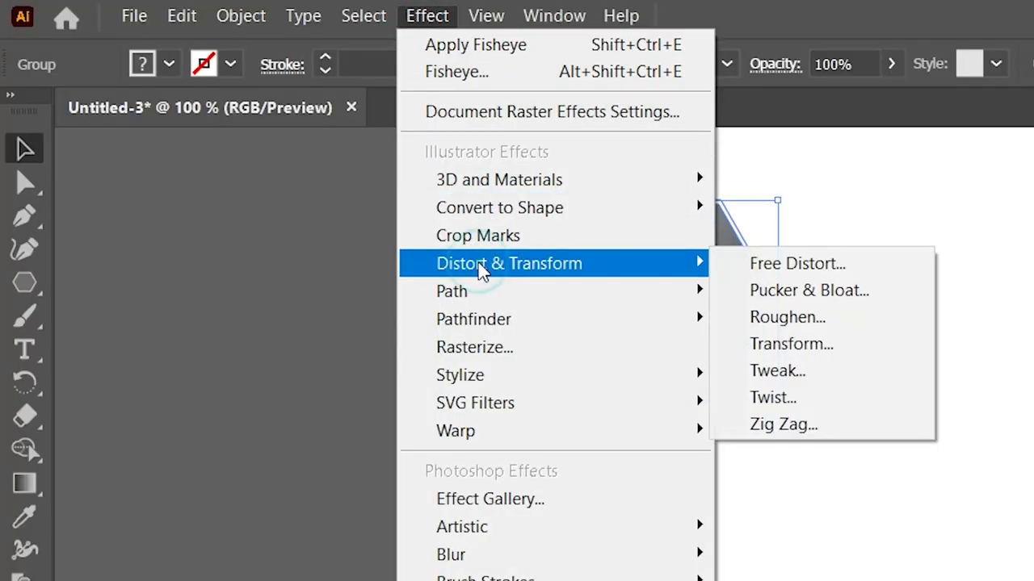
click(872, 345)
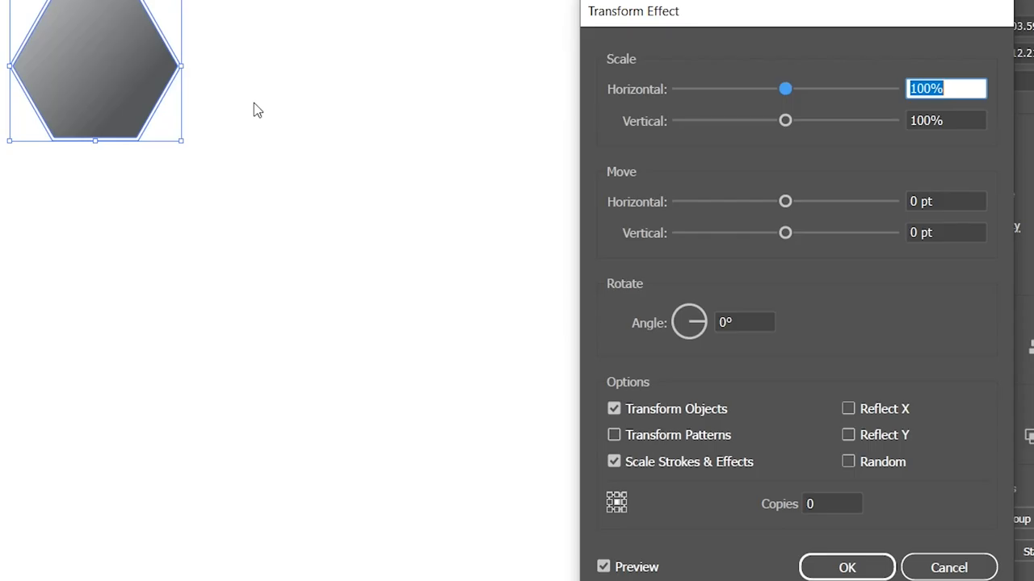
click(941, 202)
text(83)
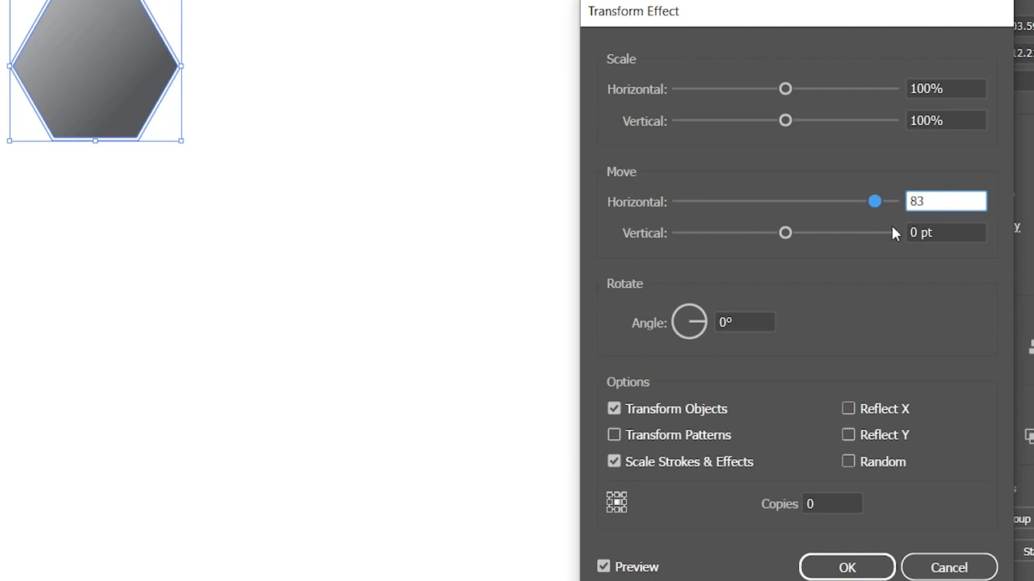
click(948, 232)
text(48)
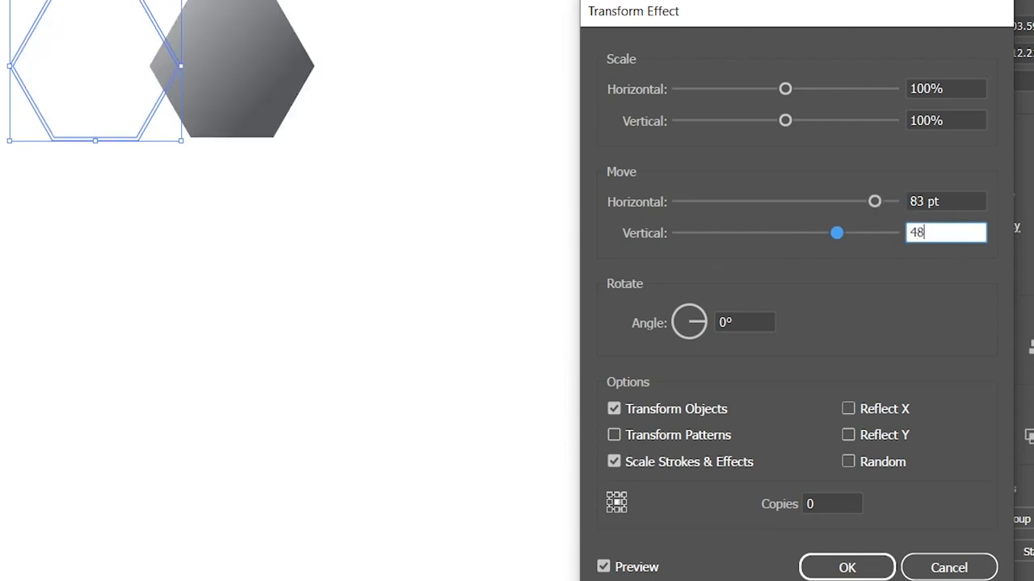
click(810, 504)
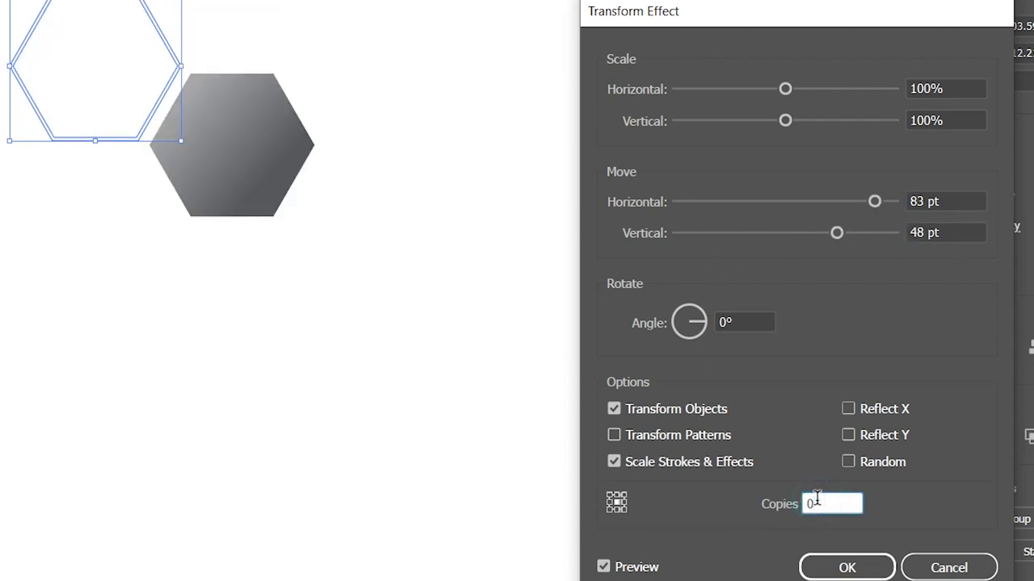
drag(837, 502, 767, 501)
text(1)
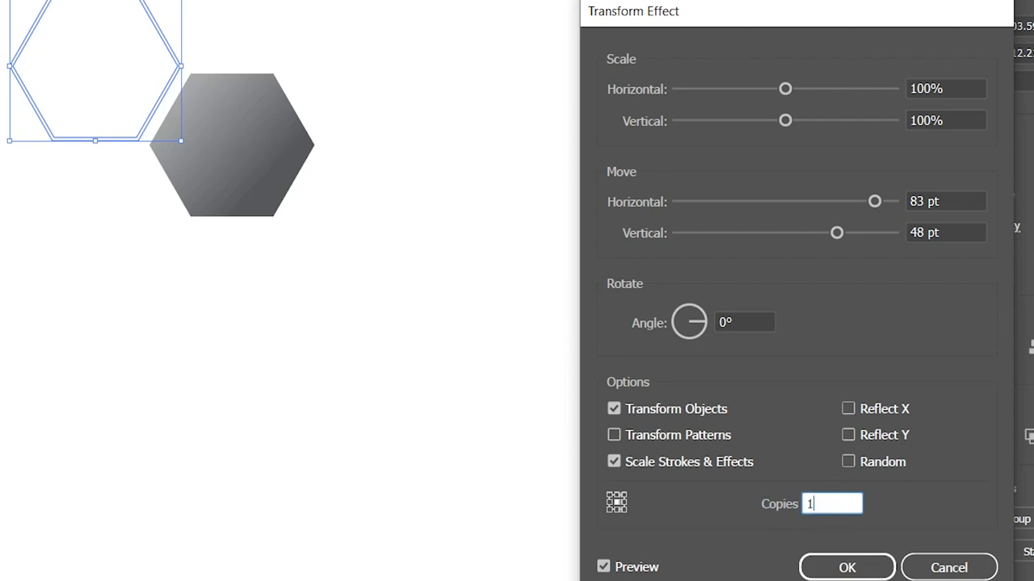
click(847, 569)
click(516, 420)
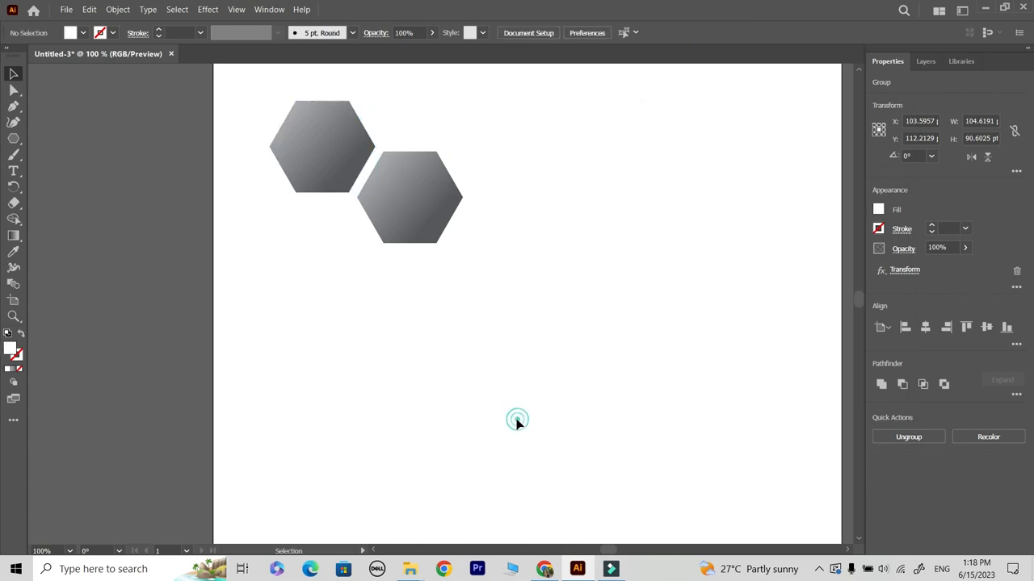
Step: Apply a second Transform effect to the hexagon group with a vertical move of 94 pt and 20 copies
drag(494, 101, 261, 236)
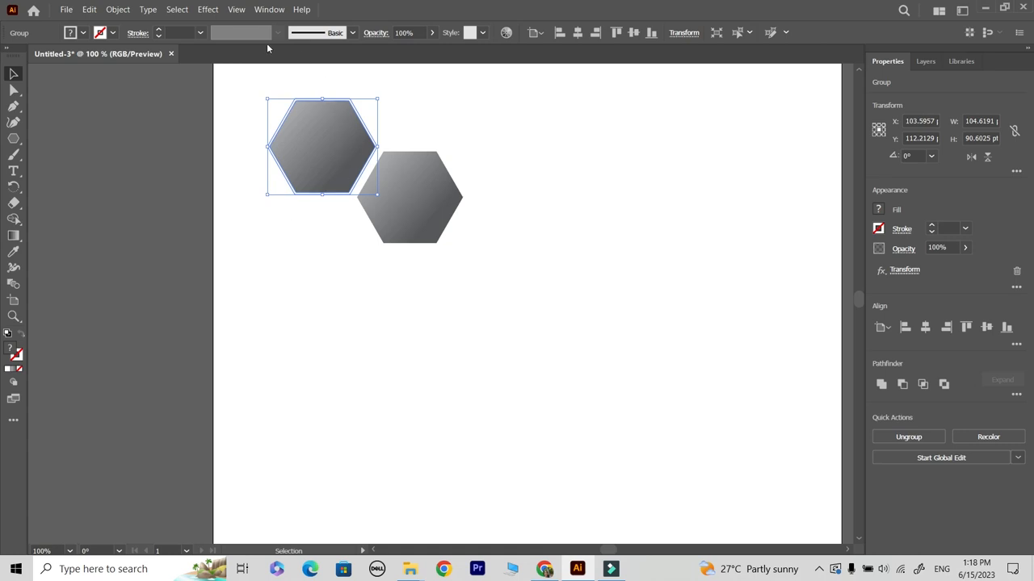
click(211, 11)
mouse_move(274, 129)
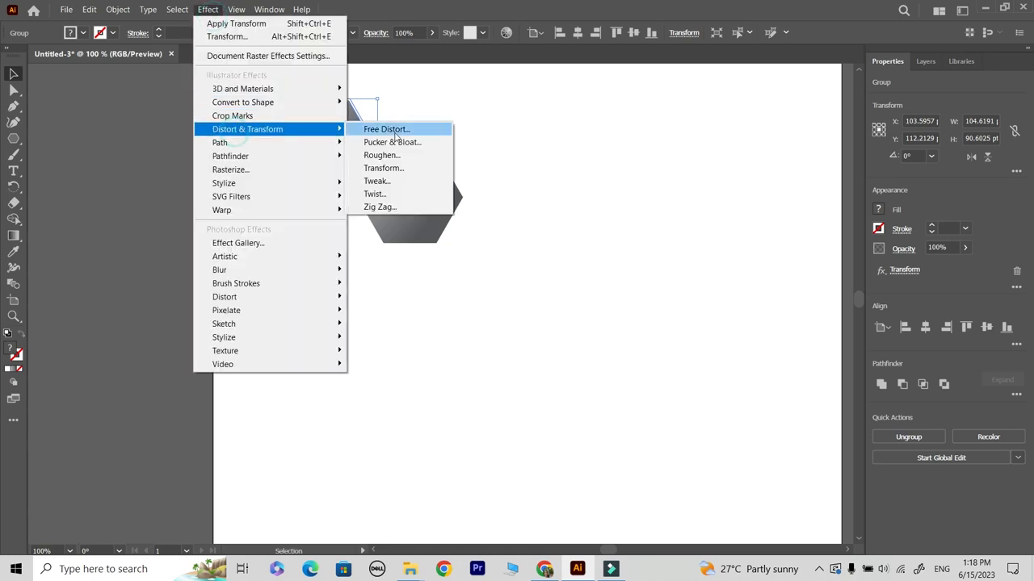
click(401, 169)
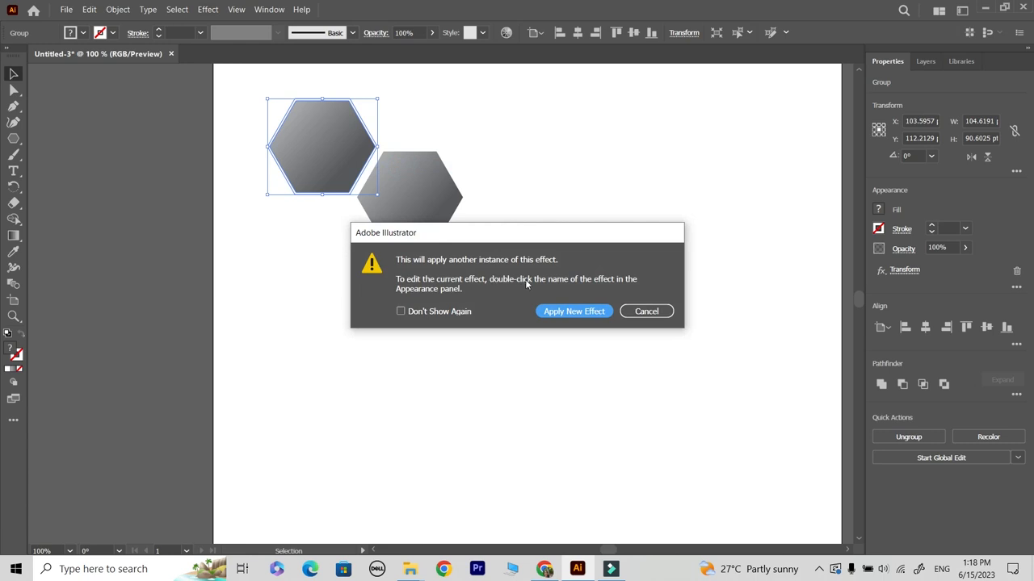
click(554, 313)
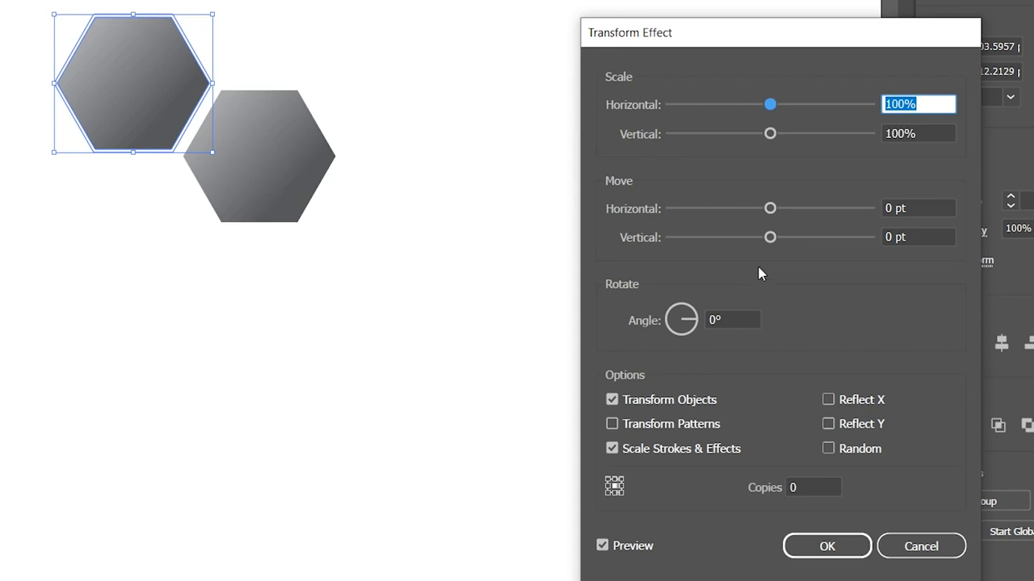
click(921, 236)
text(94)
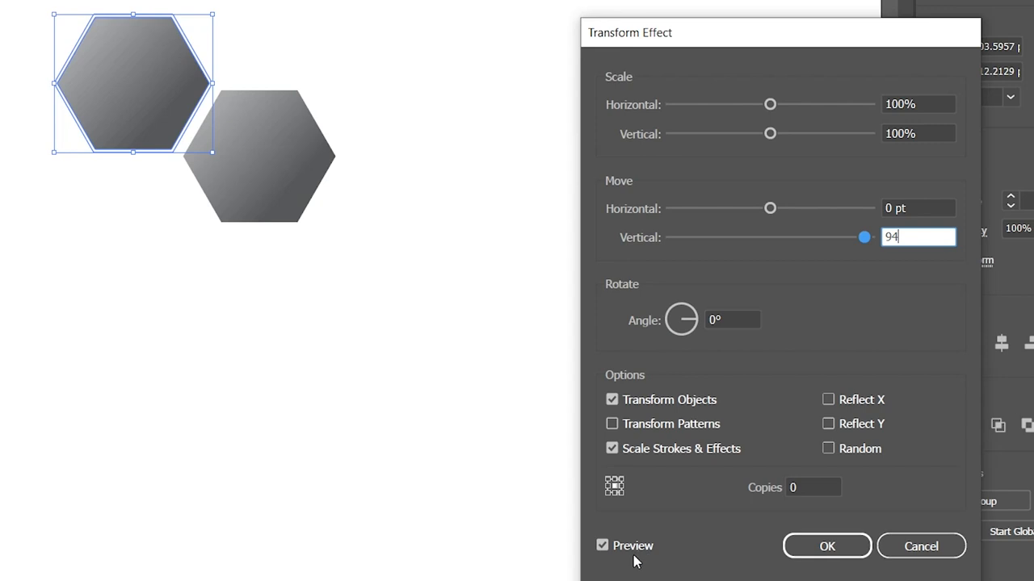
click(602, 546)
click(611, 546)
click(826, 486)
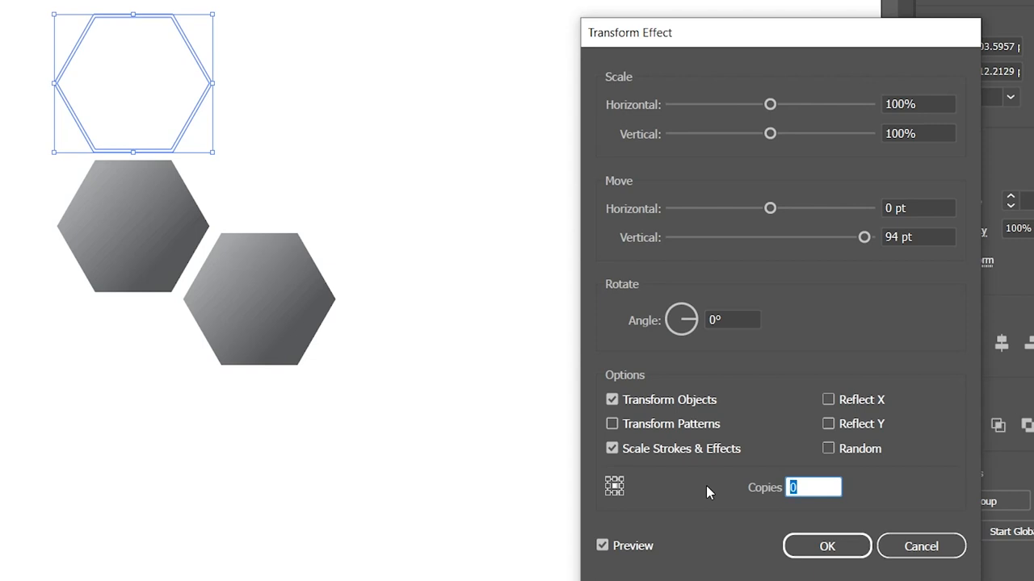
text(20)
click(825, 550)
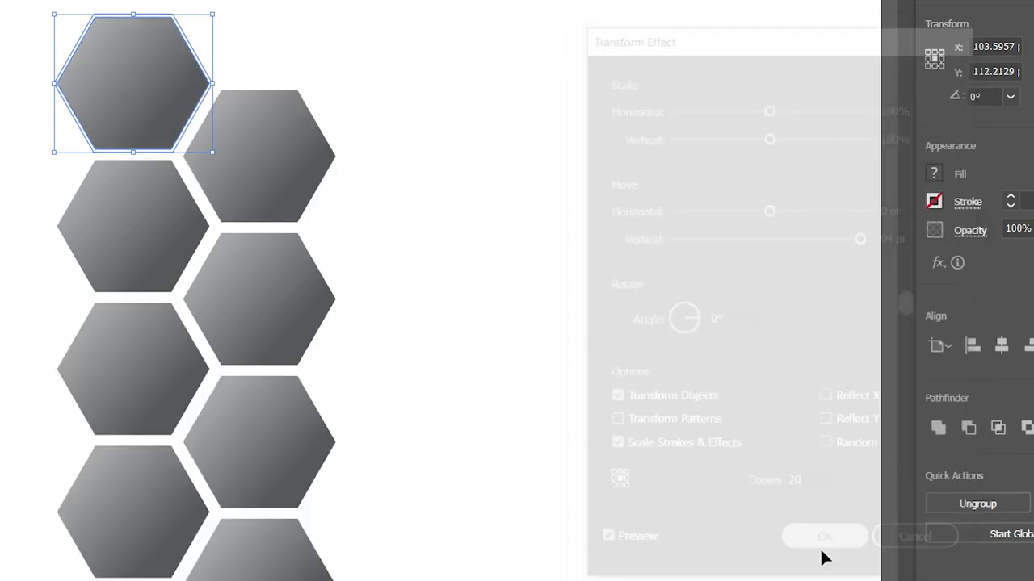
Step: Apply a third Transform effect to the hexagon group with a horizontal move of 160 pt and 40 copies
key(ctrl+minus)
key(ctrl+minus)
key(ctrl+minus)
key(ctrl+minus)
key(ctrl+minus)
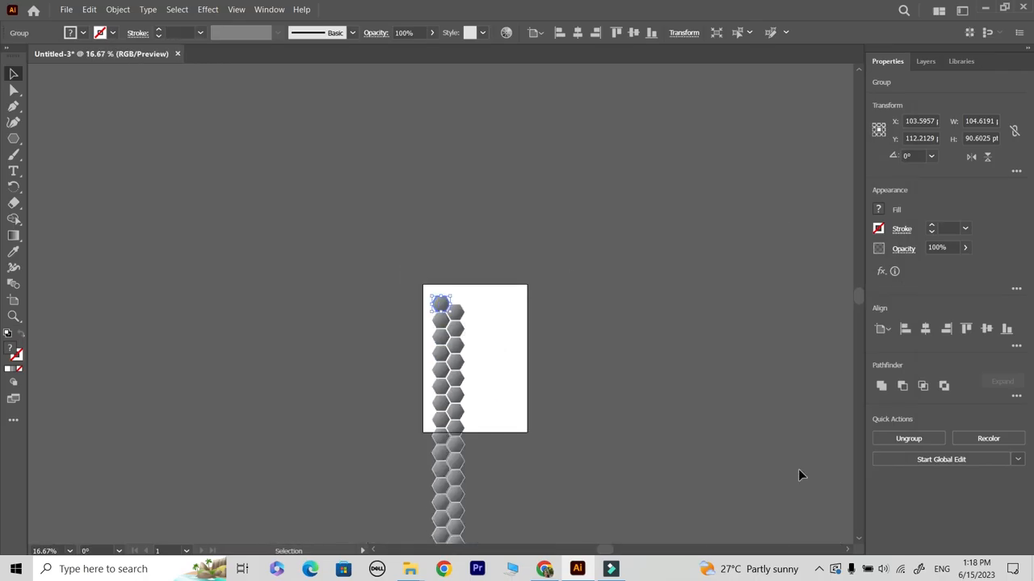
drag(617, 434, 587, 317)
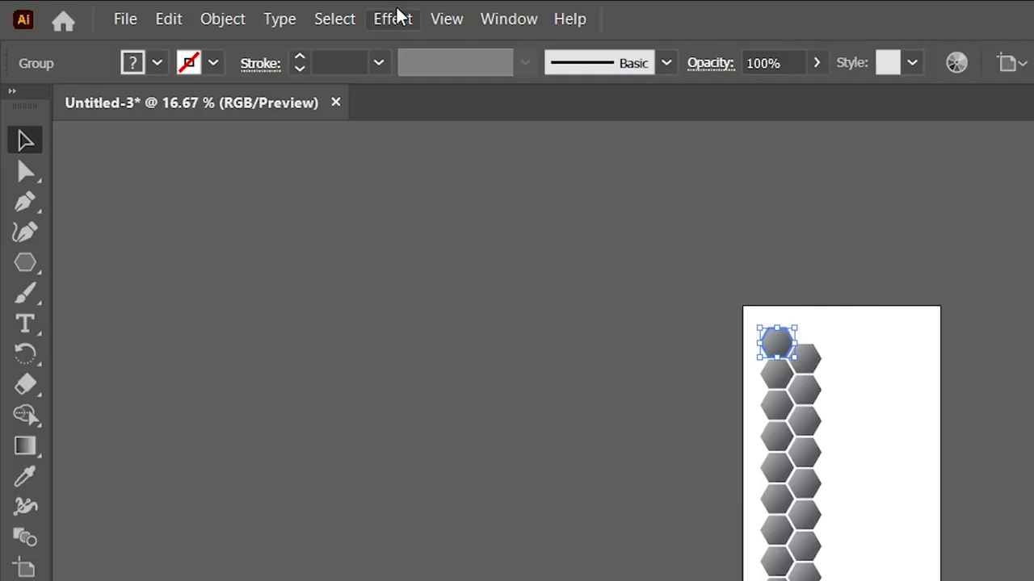
click(208, 8)
mouse_move(253, 129)
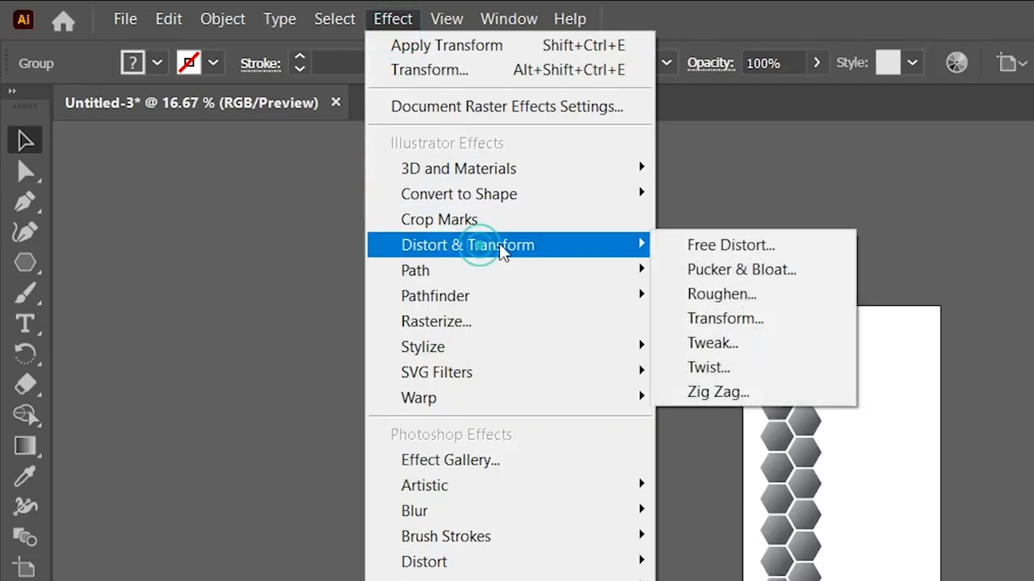
click(722, 323)
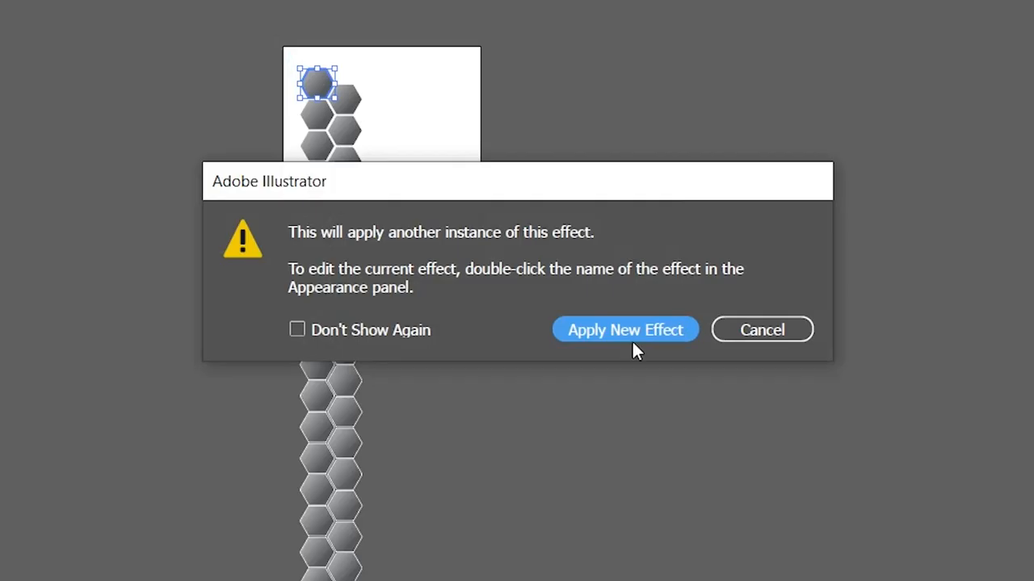
click(636, 337)
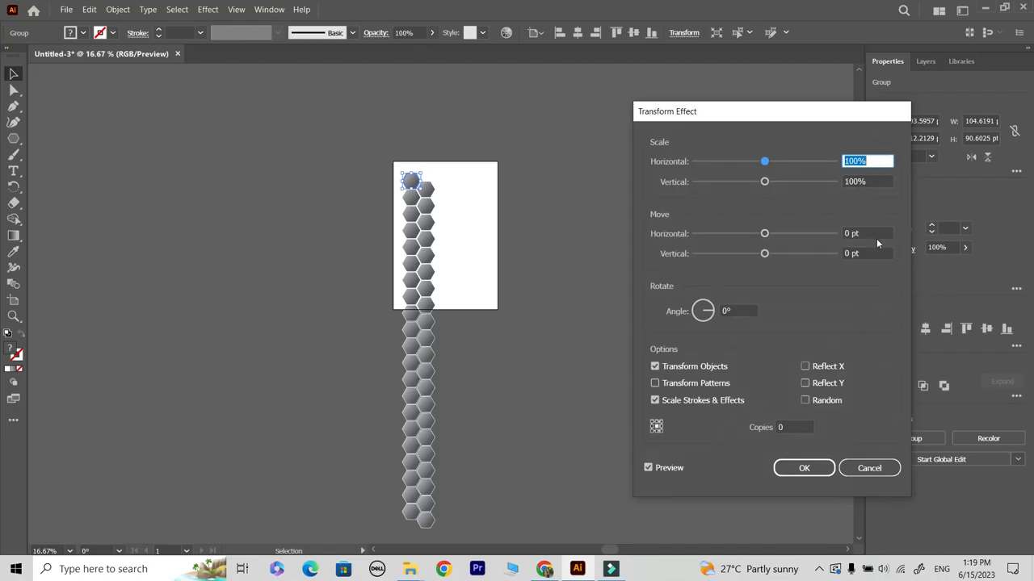
click(876, 236)
text(160)
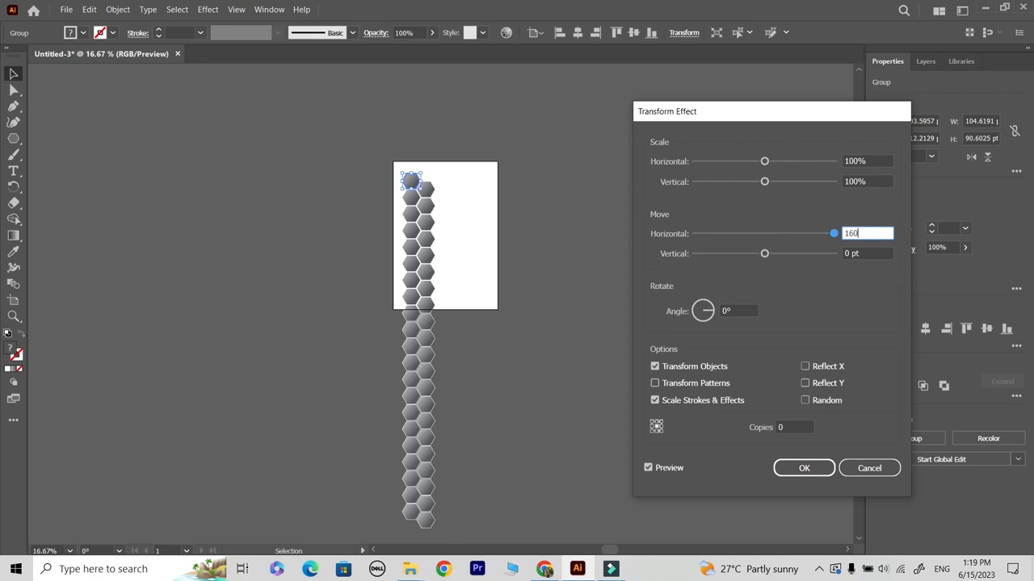
click(803, 426)
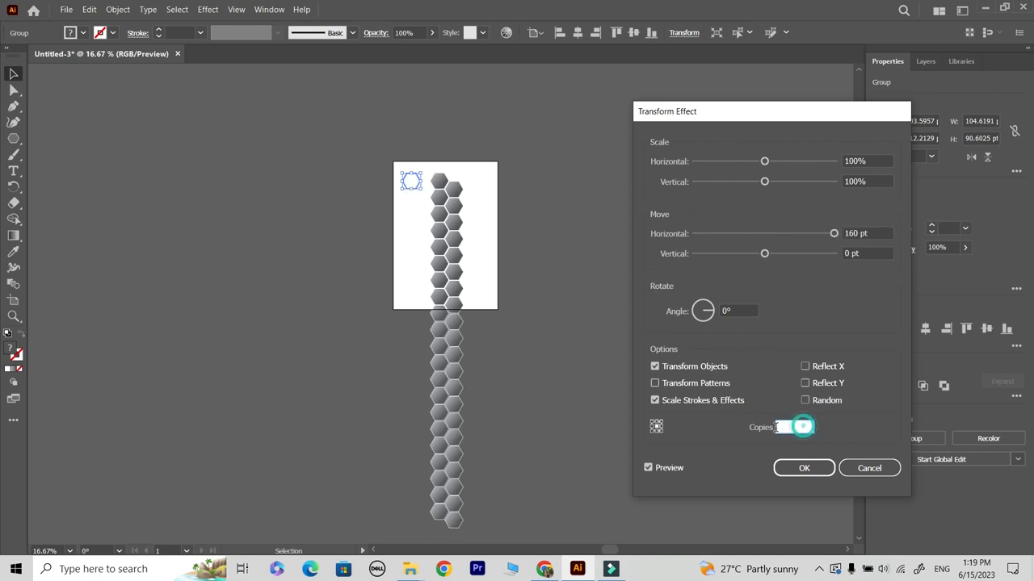
text(40)
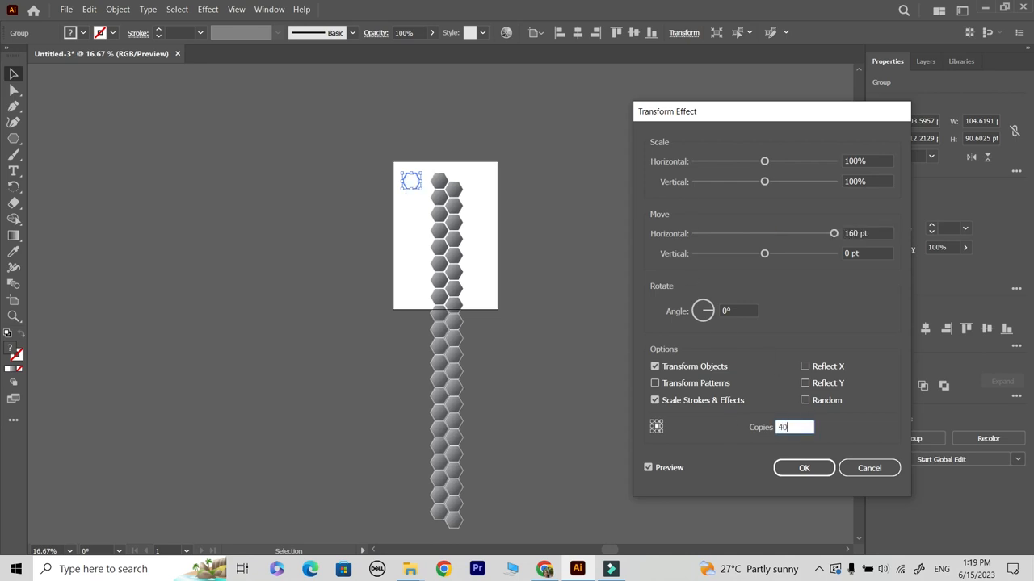
click(793, 472)
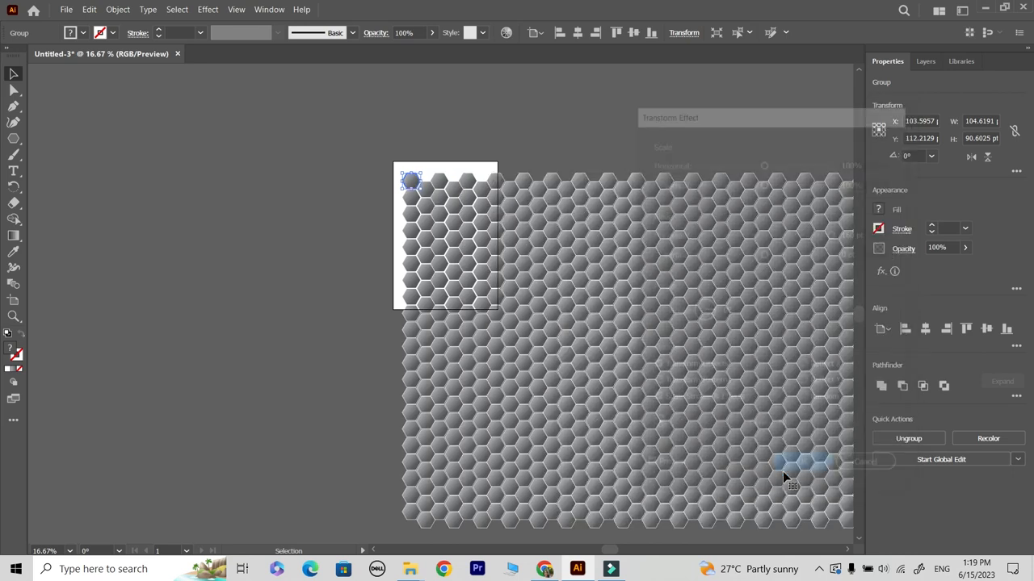
click(86, 257)
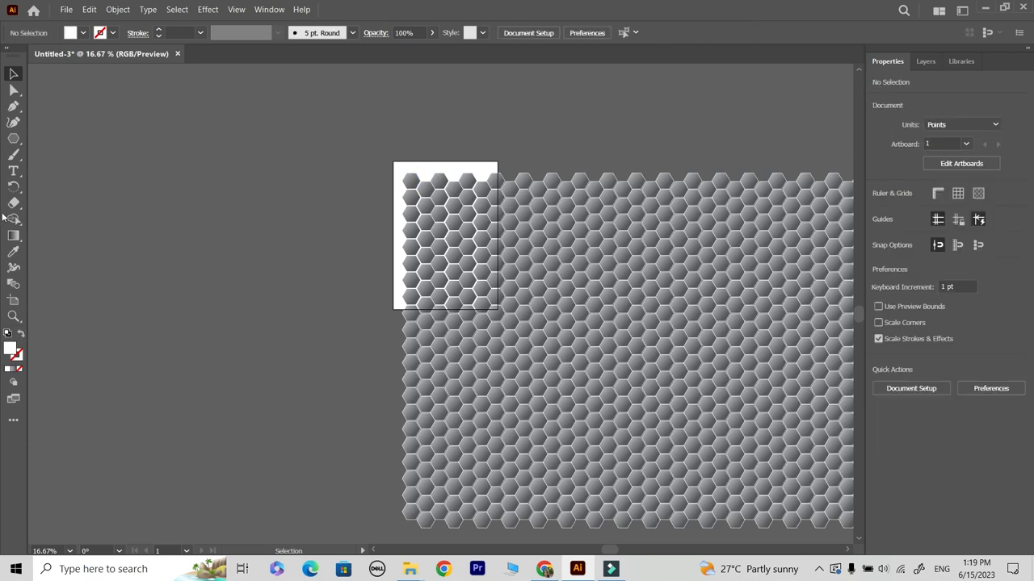
Step: Enlarge the artboard rightward and downward over the hexagon pattern to about 2349 pt wide and 1973 pt high
click(14, 300)
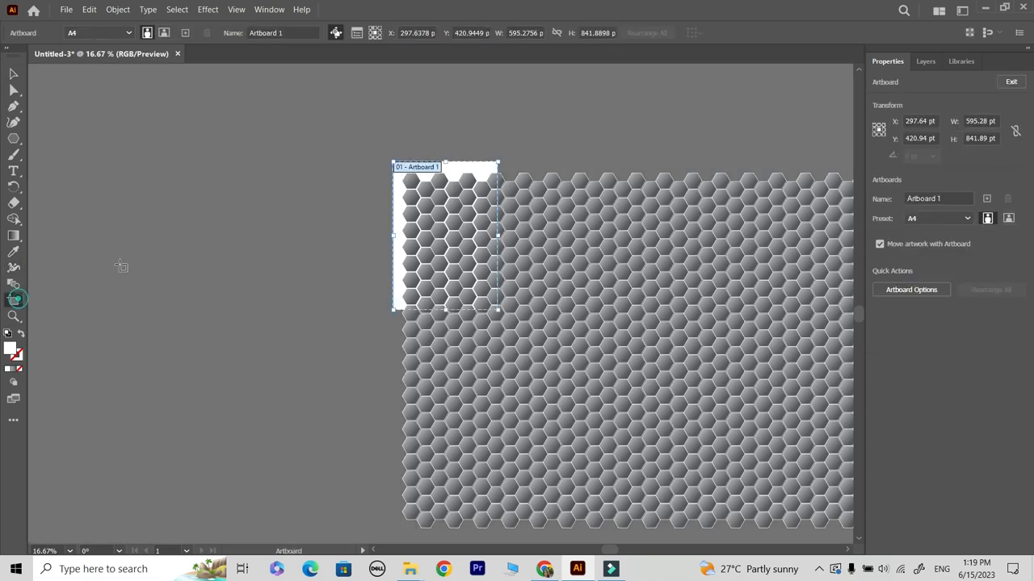
drag(498, 234, 806, 239)
drag(600, 311, 573, 509)
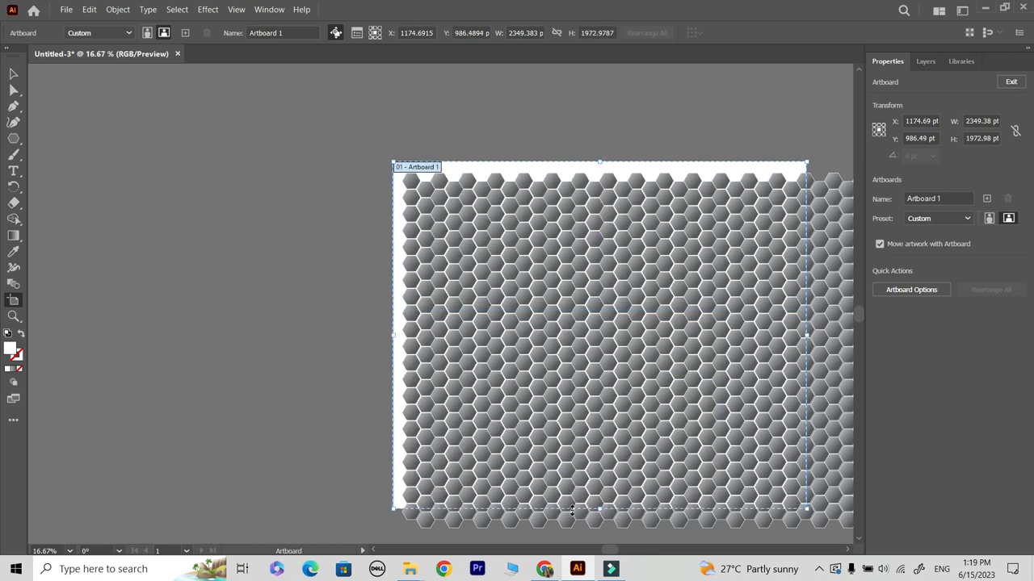
click(13, 73)
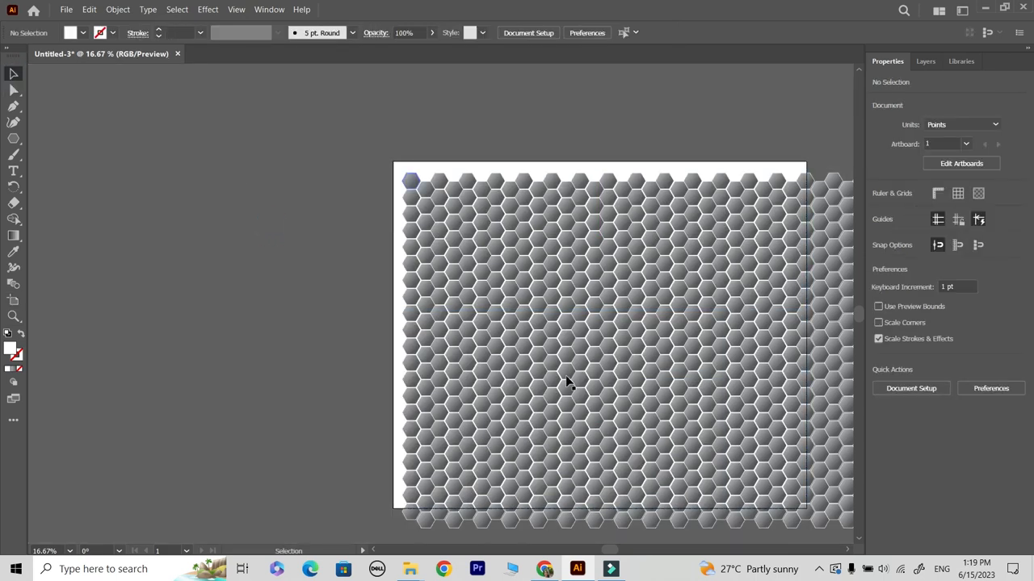
drag(612, 400, 474, 355)
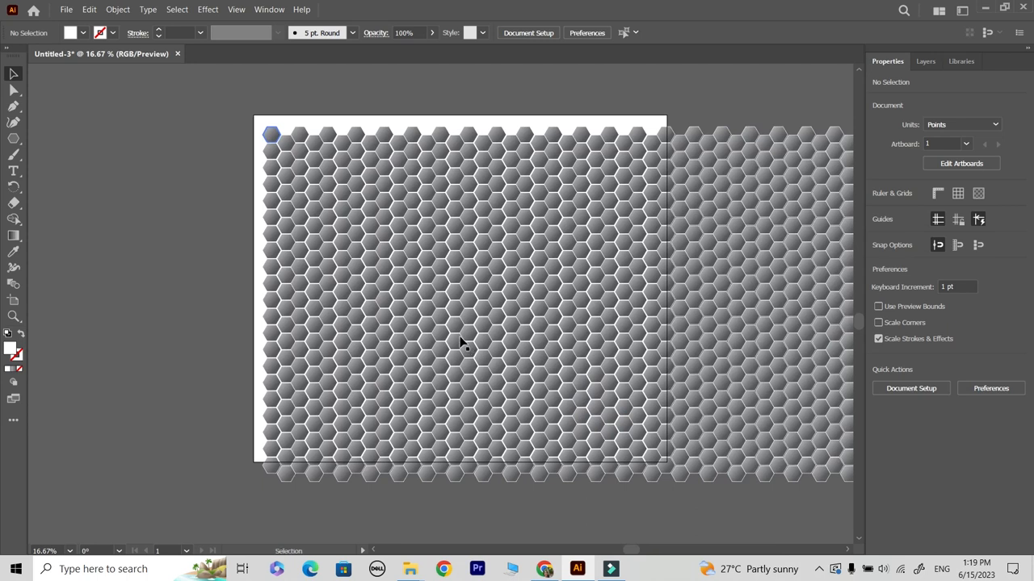
key(z)
click(437, 339)
drag(427, 275, 437, 313)
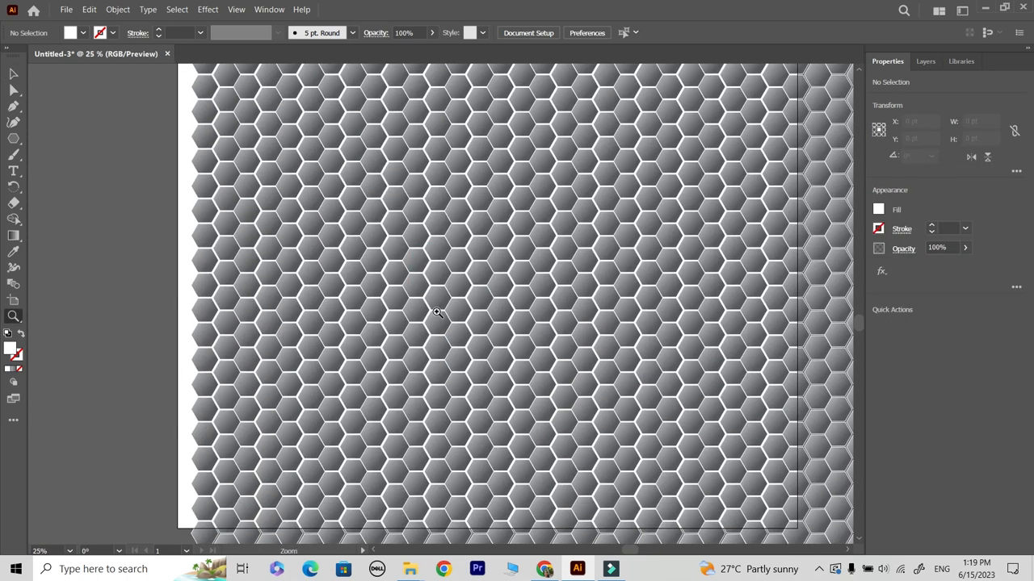
alt+click(436, 312)
click(13, 74)
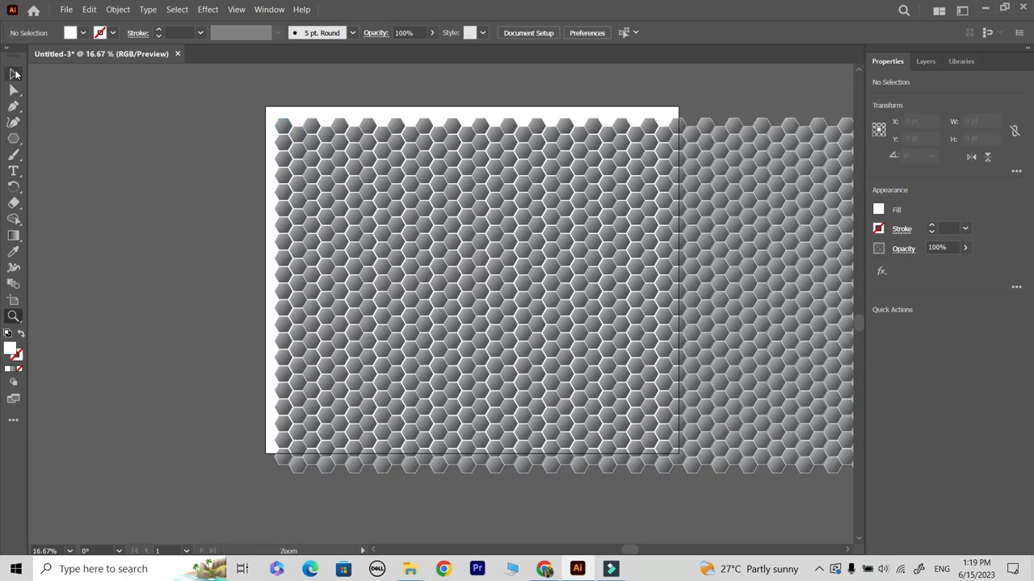
Step: Expand the appearance of the hexagon group so the repeated copies are real shapes, and select the expanded pattern
drag(191, 105, 813, 491)
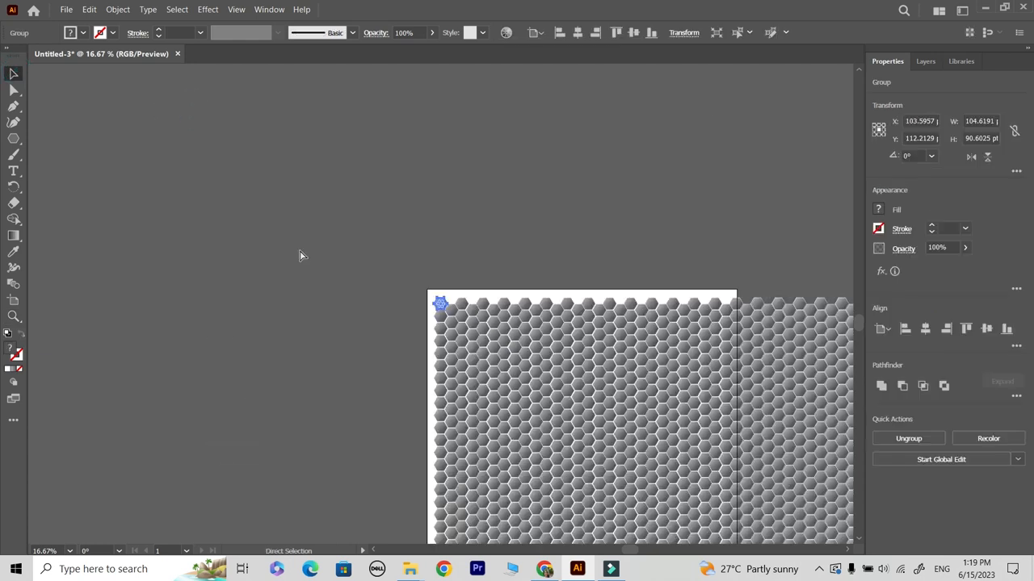
key(ctrl+minus)
drag(558, 438, 291, 286)
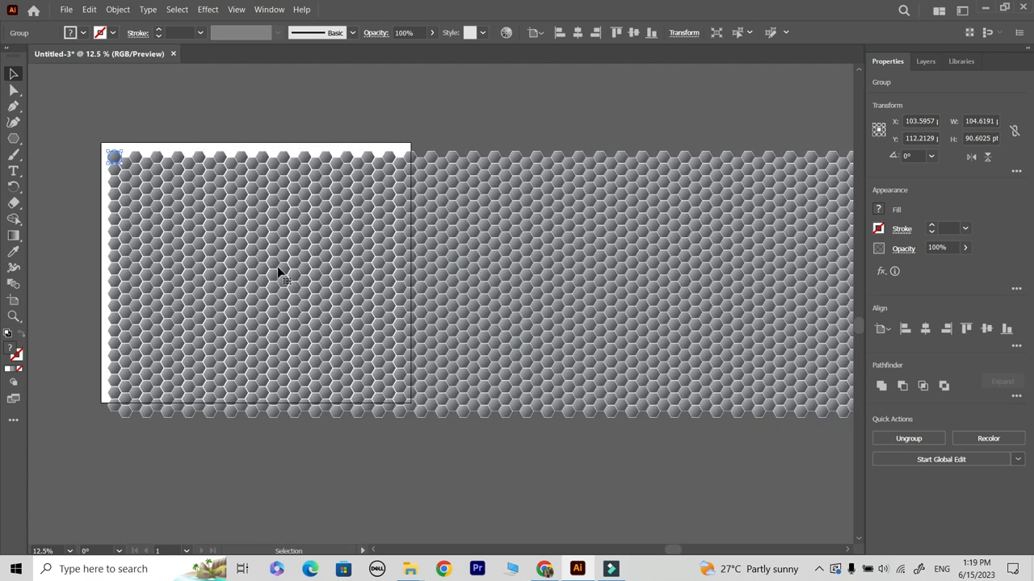
drag(63, 119, 574, 453)
click(117, 9)
click(136, 171)
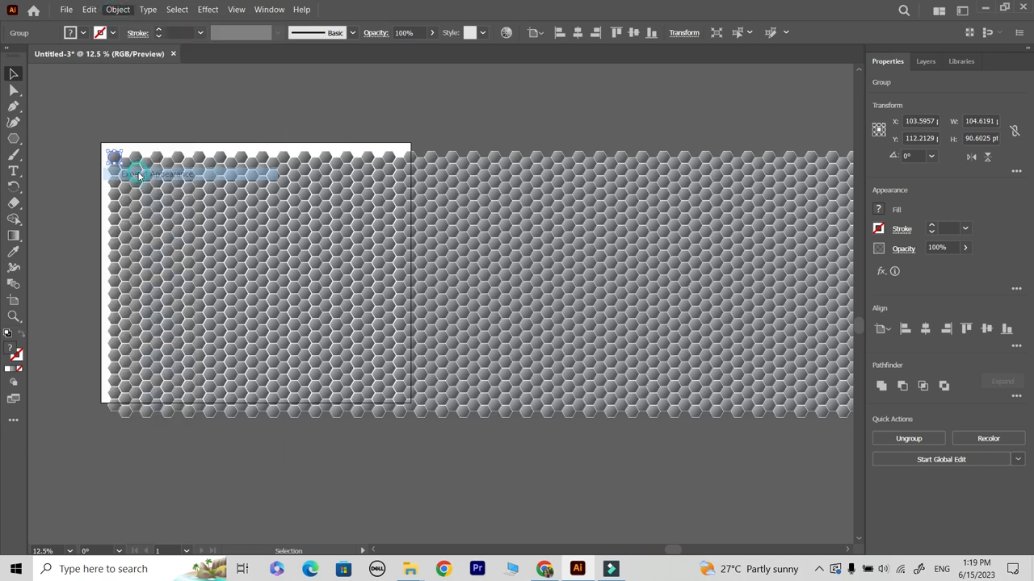
click(434, 123)
click(197, 225)
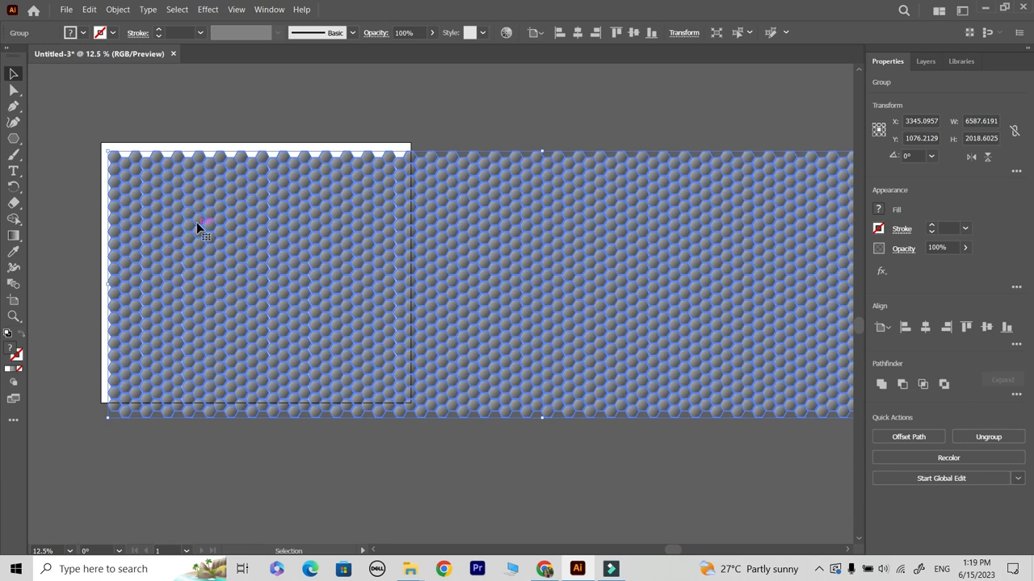
Step: Apply a Fisheye warp effect to the expanded hexagon pattern, adjust its bend and deselect the pattern
key(z)
click(233, 268)
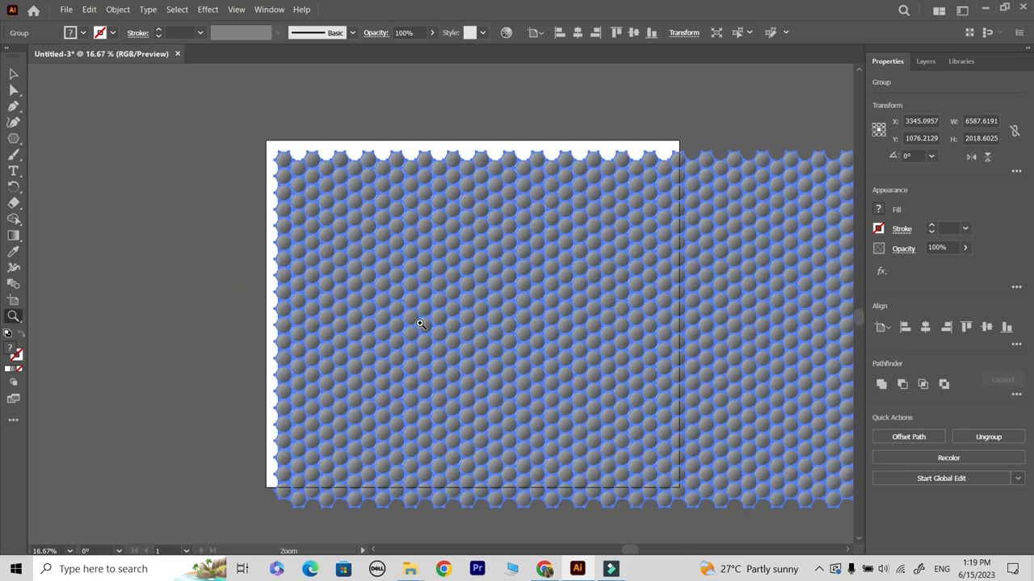
click(464, 343)
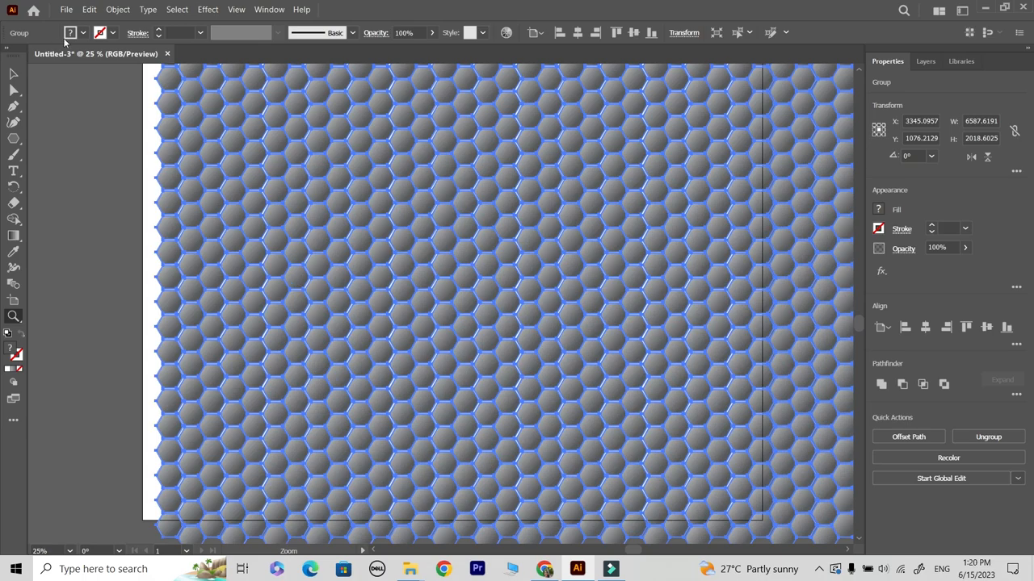
click(208, 8)
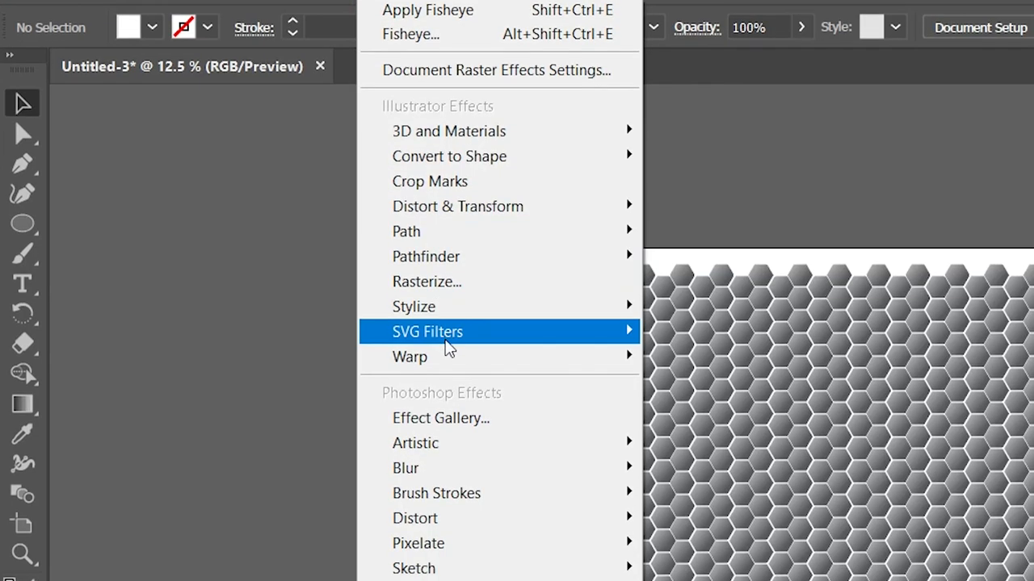
click(244, 210)
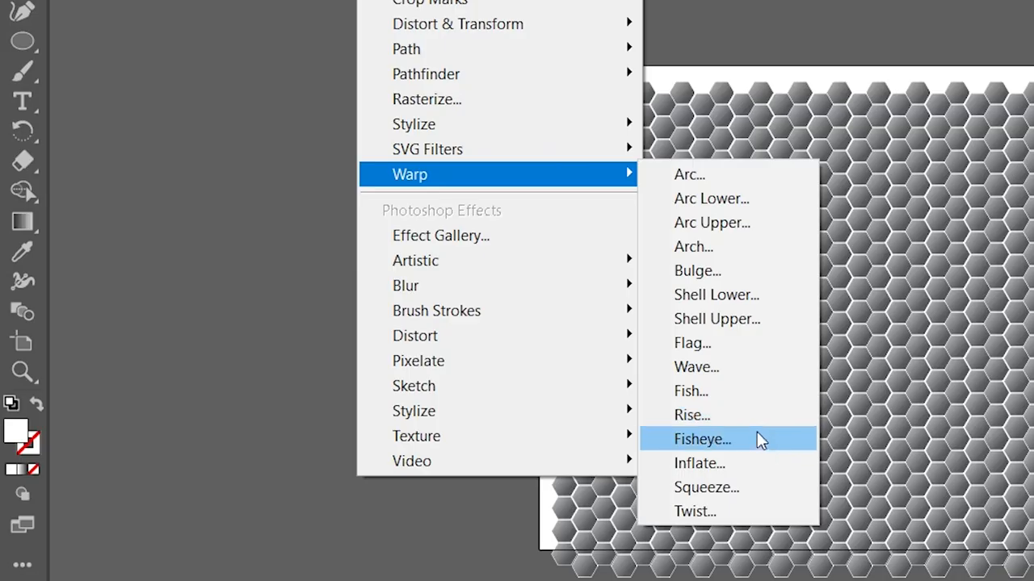
click(756, 438)
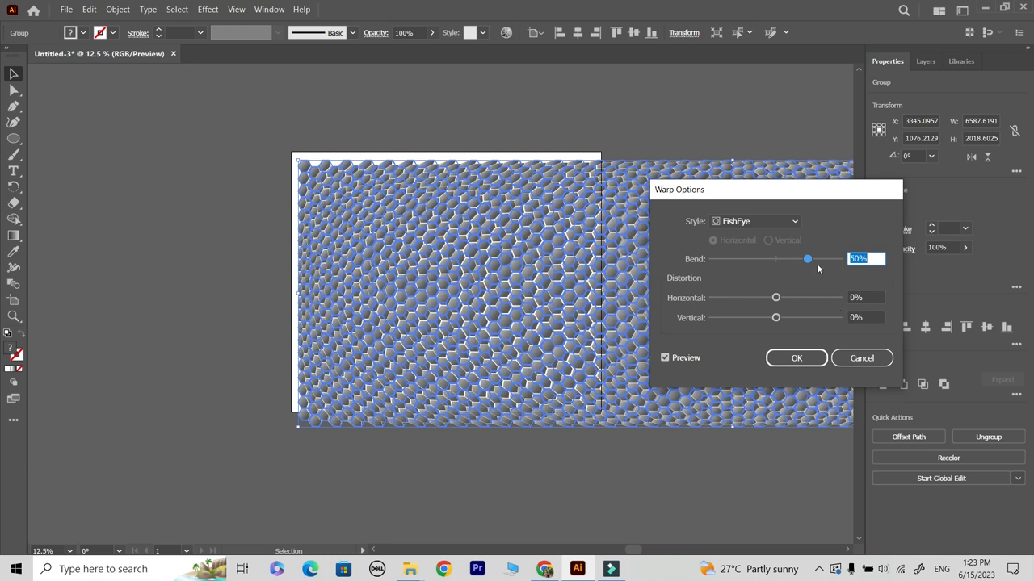
drag(812, 261, 819, 264)
click(796, 357)
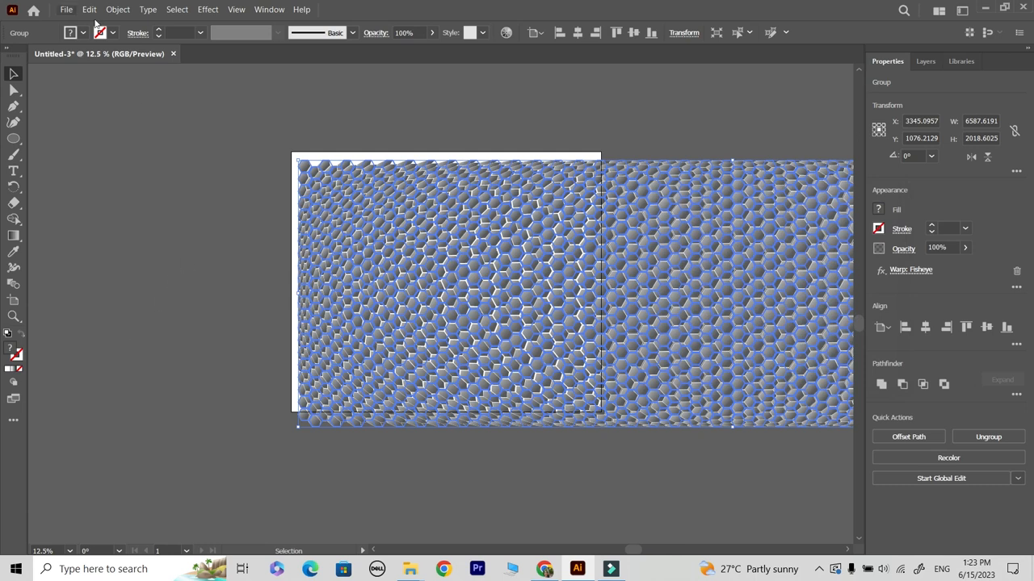
click(269, 189)
drag(277, 180, 643, 425)
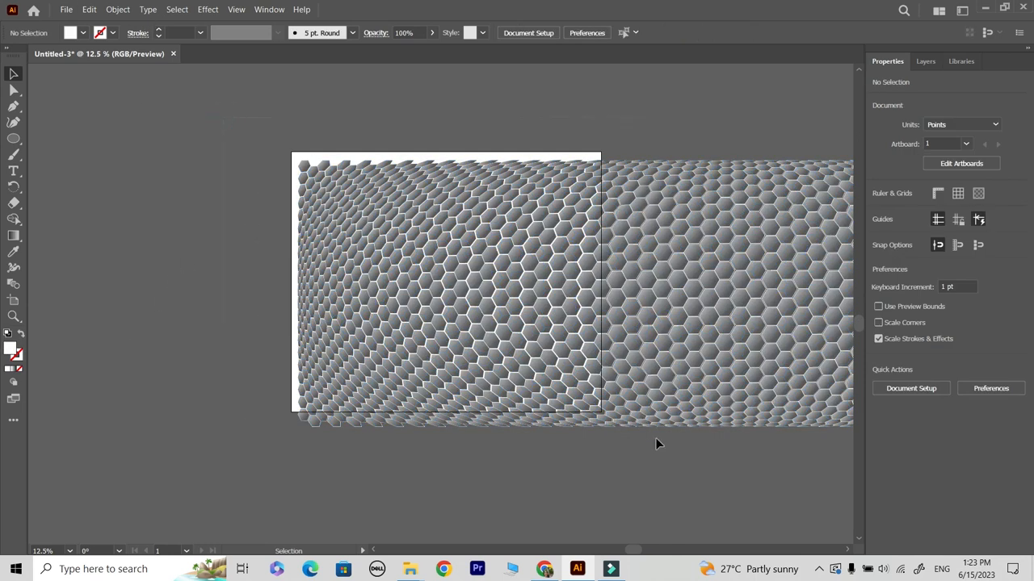
drag(656, 443, 656, 443)
click(233, 381)
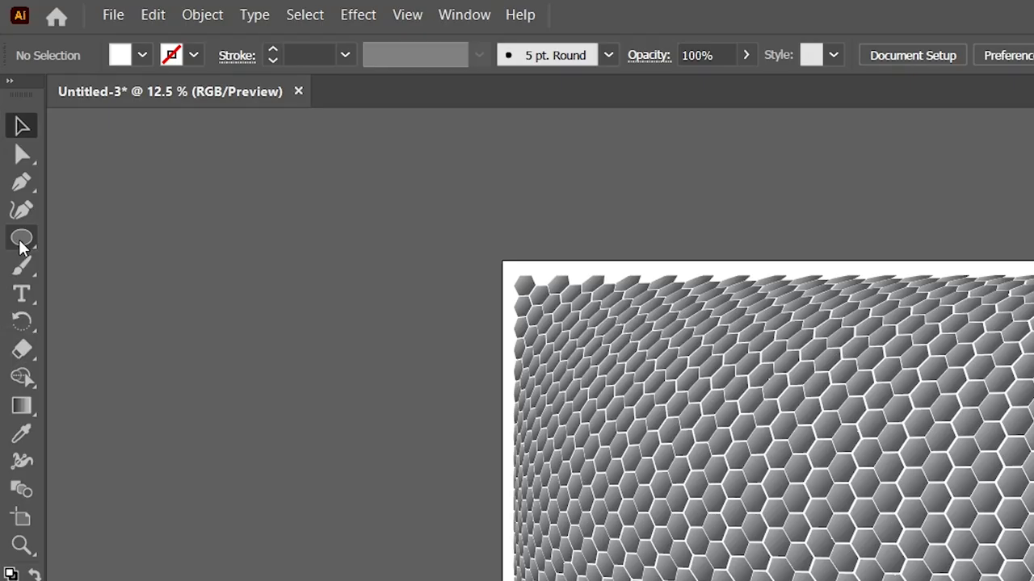
Step: Draw a circle about 1470 pt in diameter in the empty area left of the artboard
click(14, 138)
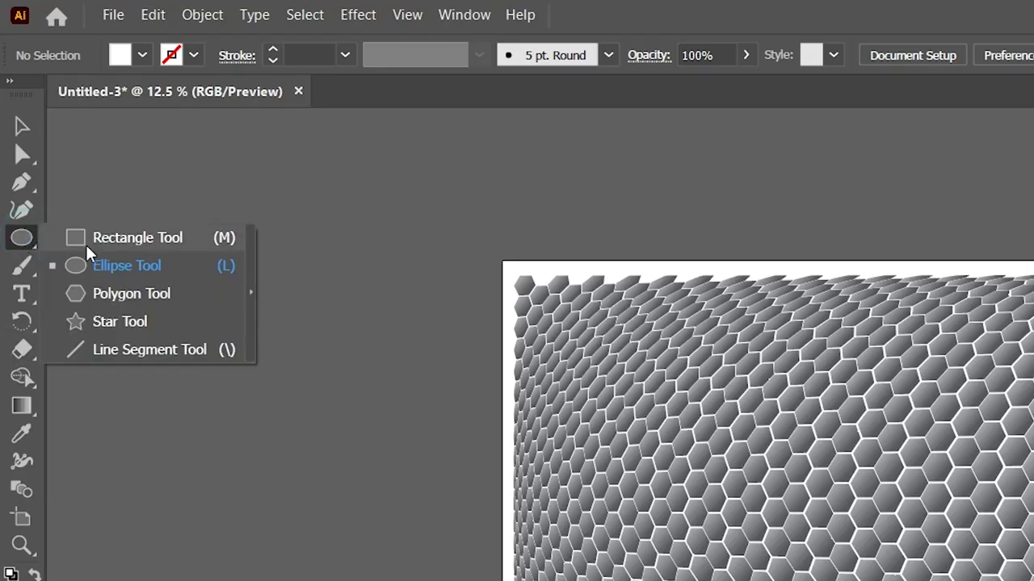
click(77, 270)
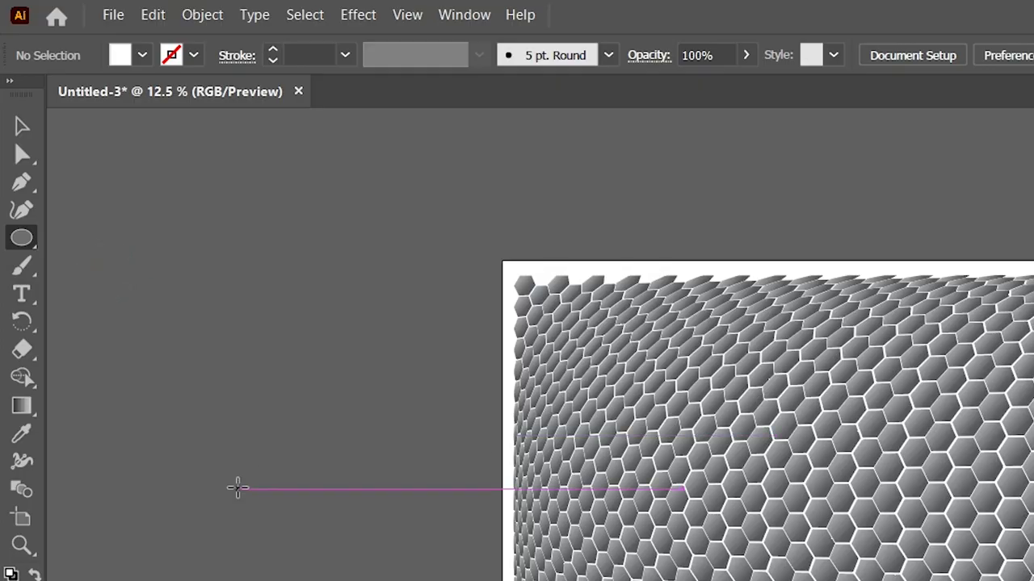
drag(233, 487, 380, 580)
drag(220, 361, 235, 379)
click(14, 74)
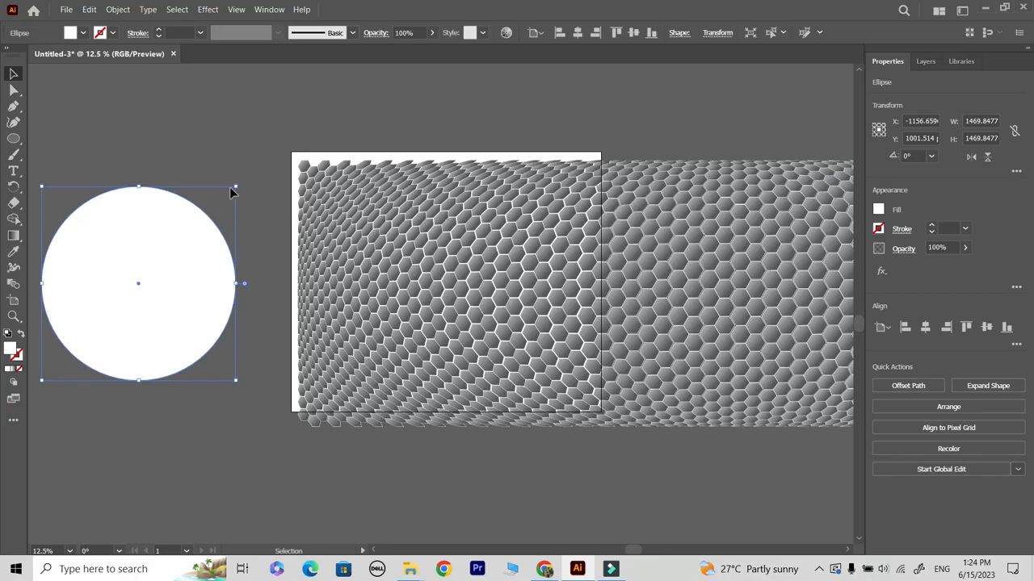
Step: Enlarge the circle to about 1858 pt in diameter and place it over the warped pattern on the artboard
drag(235, 187, 254, 153)
drag(139, 266, 484, 275)
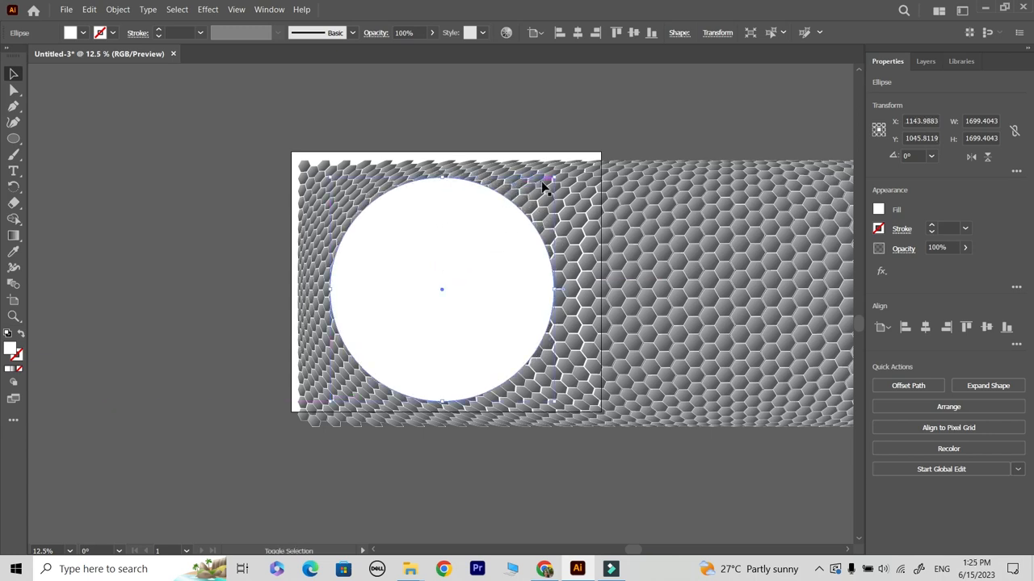
drag(554, 176, 565, 167)
Step: Place a duplicate of the circle in the empty area left of the artboard and deselect it
drag(444, 307, 138, 318)
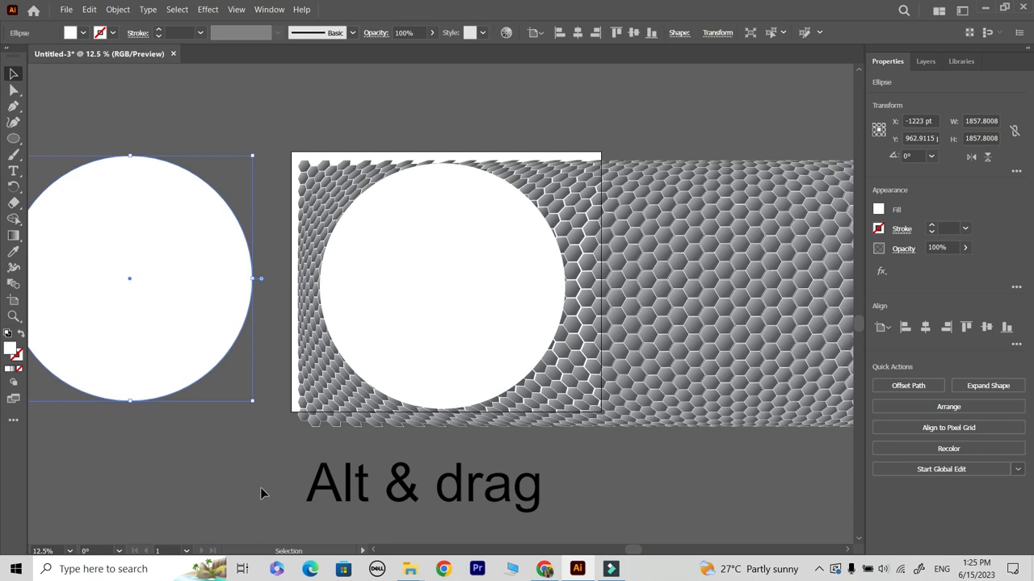
click(261, 488)
Step: Fill the circle on the artboard with a linear white-to-black gradient running diagonally from its upper left to its lower right
click(420, 284)
click(15, 235)
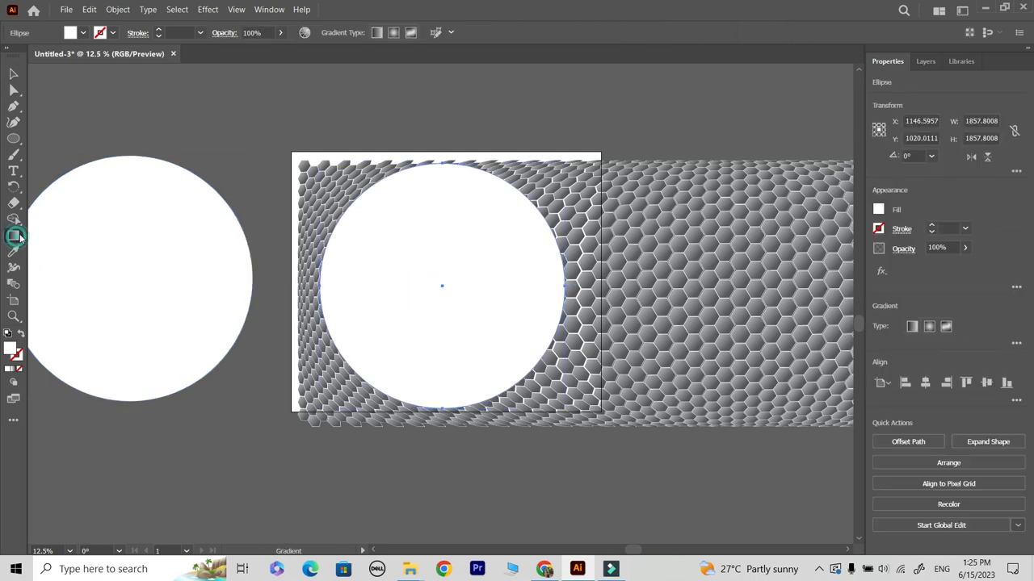
click(912, 326)
drag(374, 184, 533, 400)
click(13, 74)
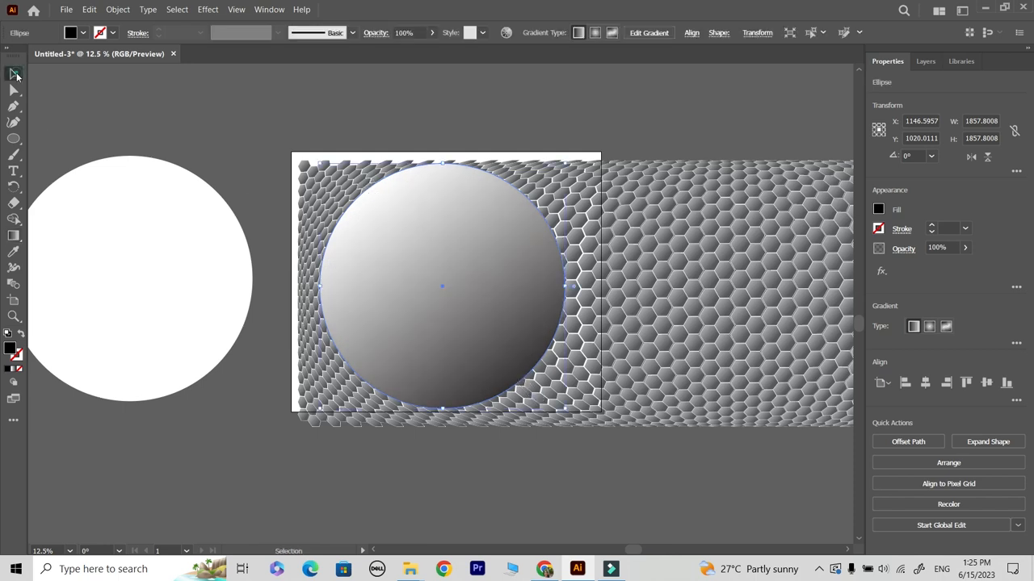
Step: Make a clipping mask from the gradient circle and the warped hexagon pattern so the pattern fills only the circle
click(257, 115)
drag(521, 377, 519, 375)
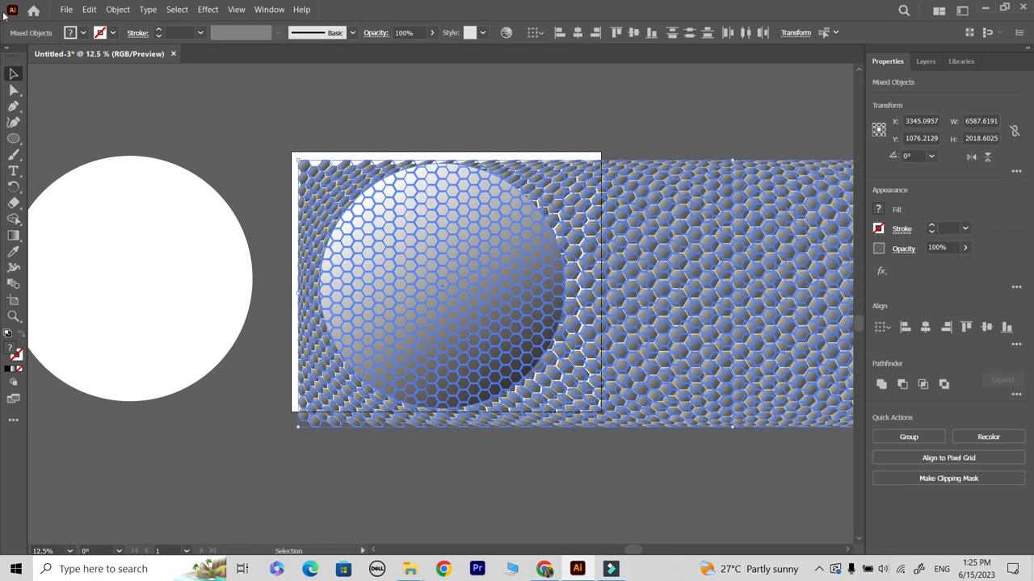
click(117, 9)
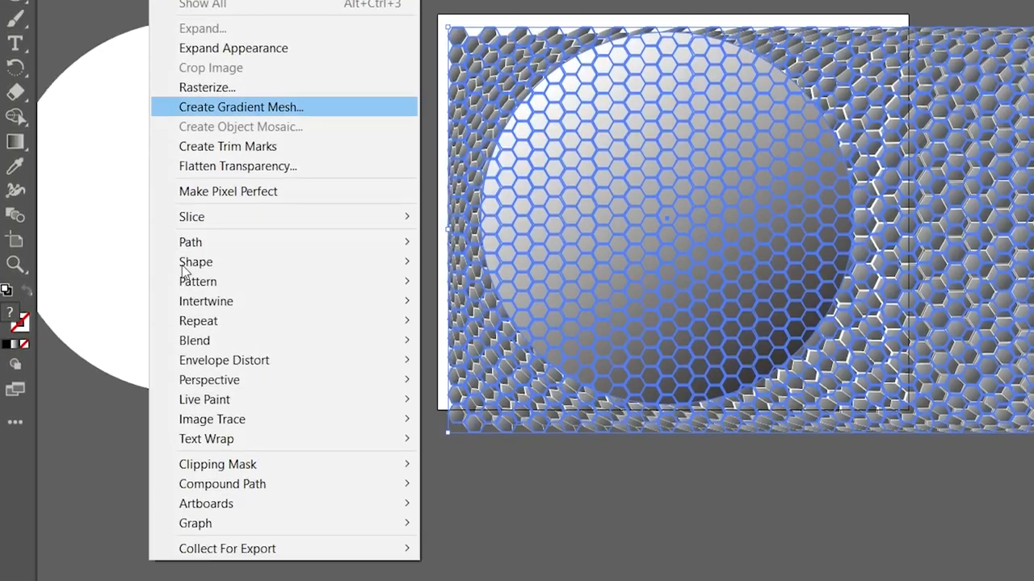
mouse_move(202, 463)
click(456, 415)
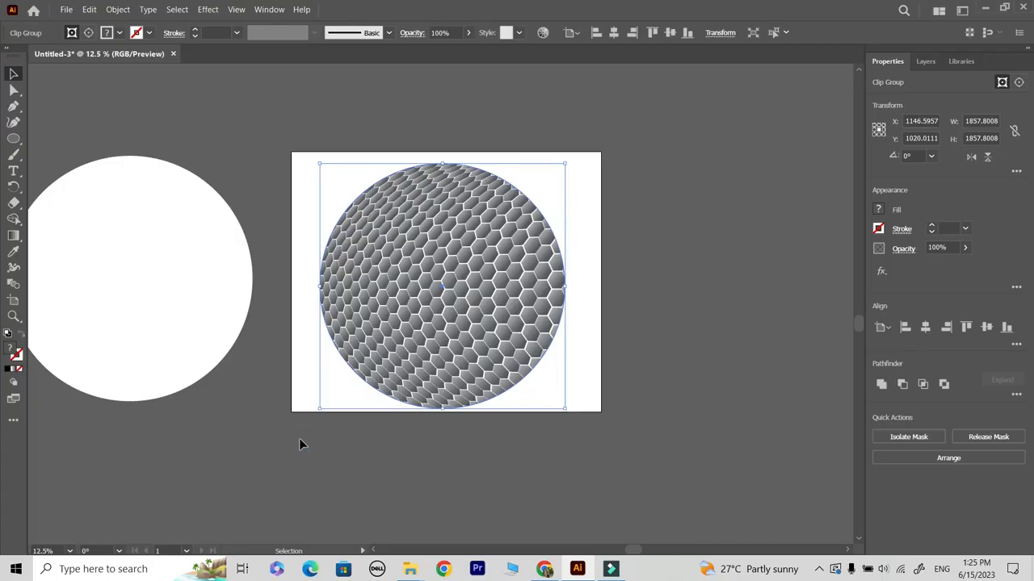
Step: Shift the hexagon pattern about 690 pt to the left inside the clip group and exit isolation mode
double_click(452, 277)
click(487, 273)
drag(485, 289, 420, 305)
drag(419, 60, 420, 60)
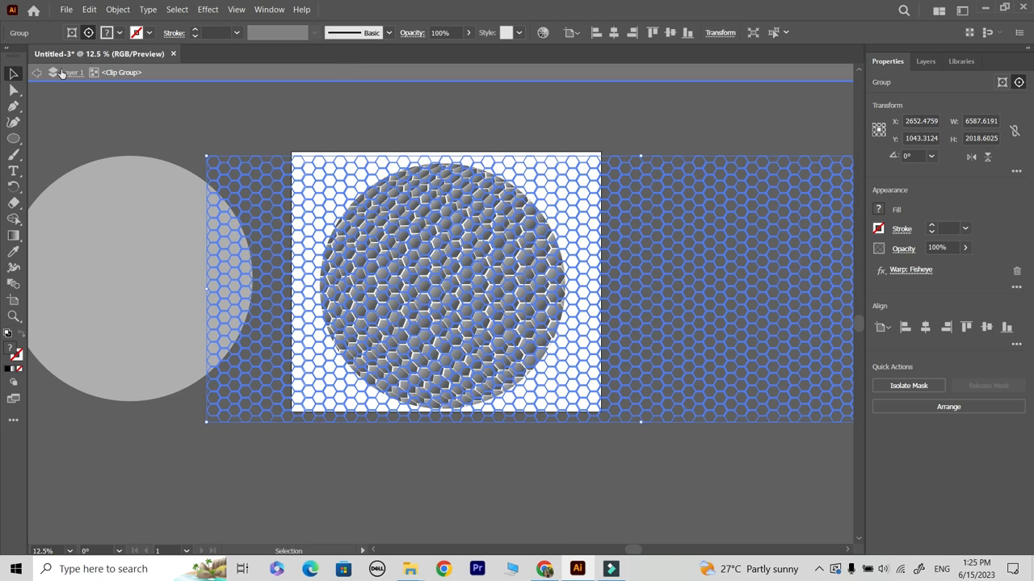
click(36, 74)
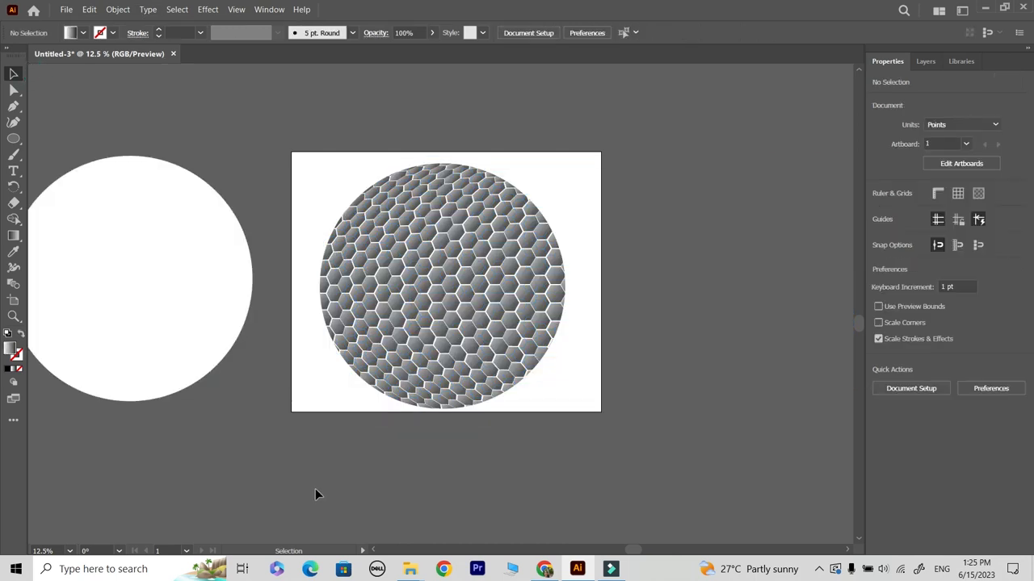
Step: Move the white circle slightly closer to the artboard and place a duplicate of it on the artboard's right side
click(156, 296)
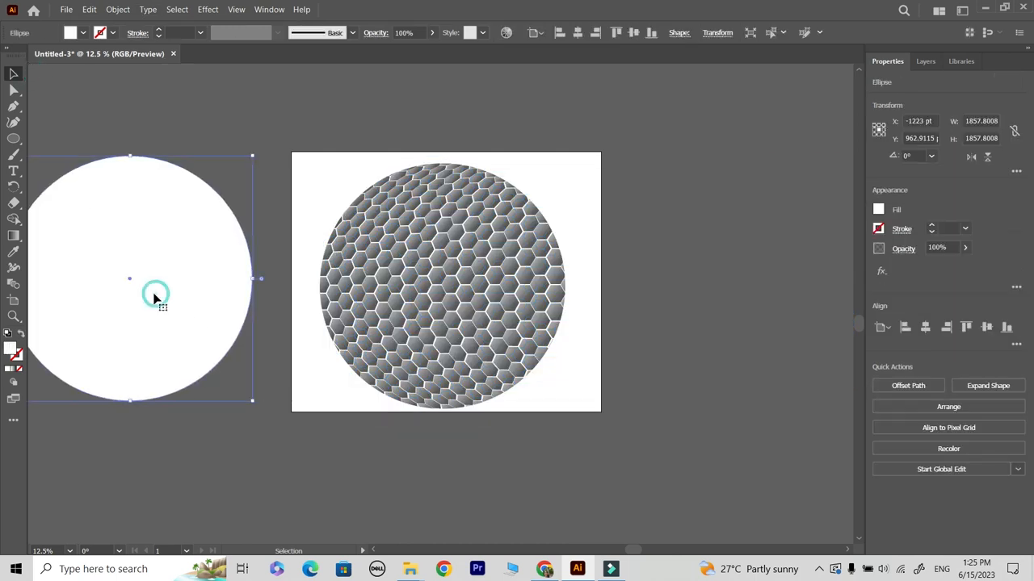
drag(146, 295, 173, 316)
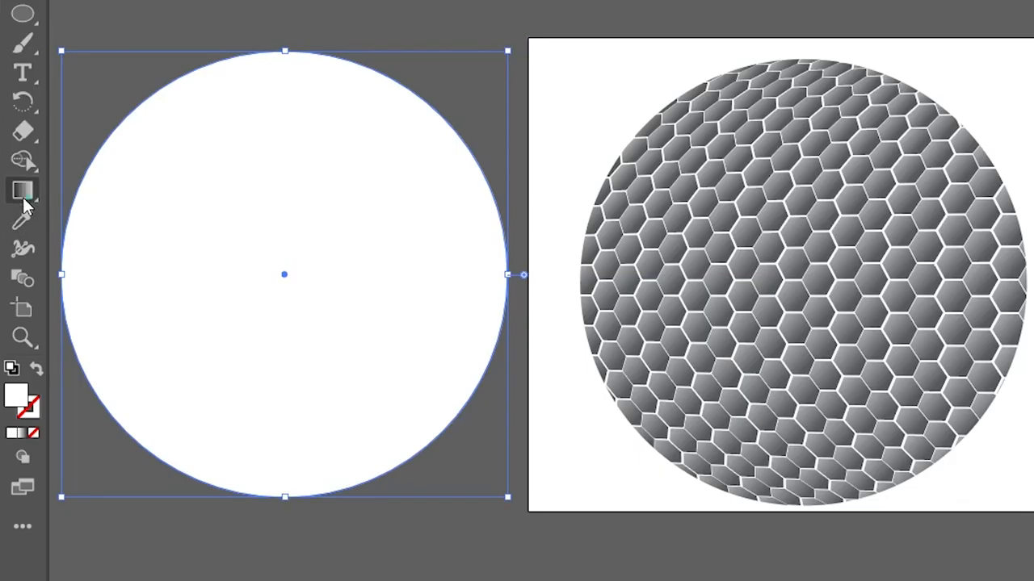
Step: Fill the circle left of the artboard with a diagonal linear gradient from white at upper left to light gray, and deselect it
click(21, 192)
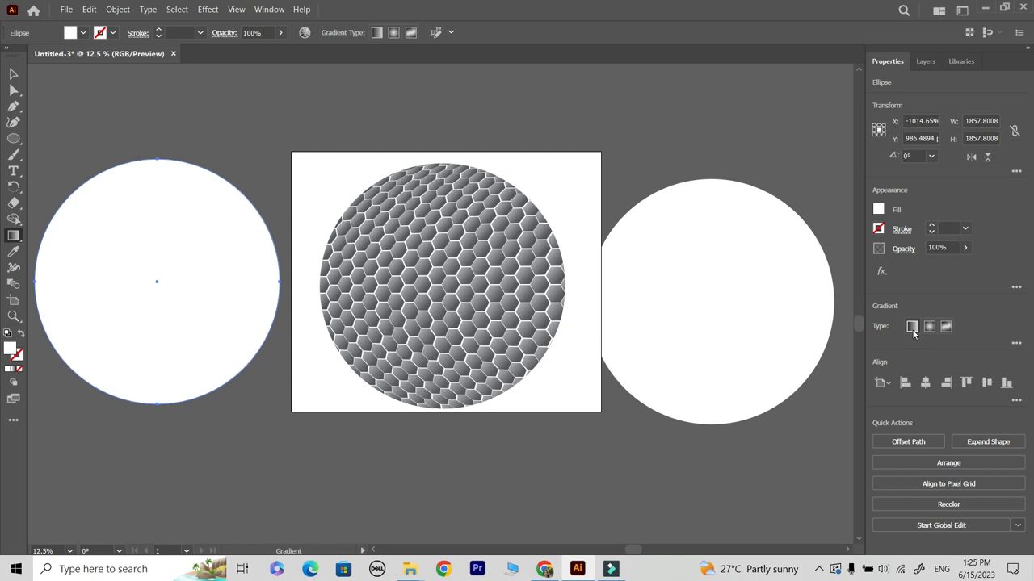
click(912, 326)
drag(100, 187, 244, 340)
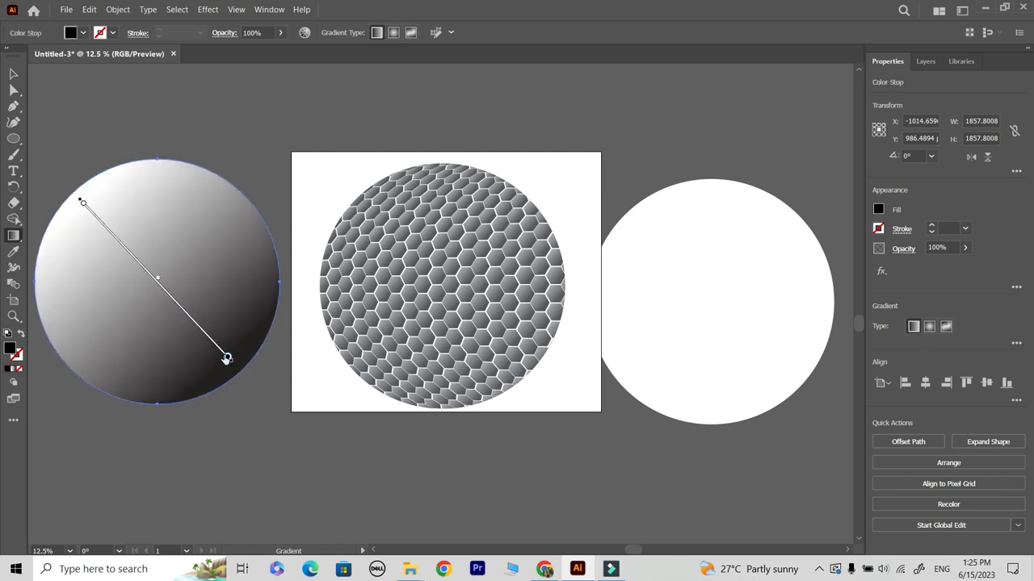
double_click(229, 357)
click(158, 430)
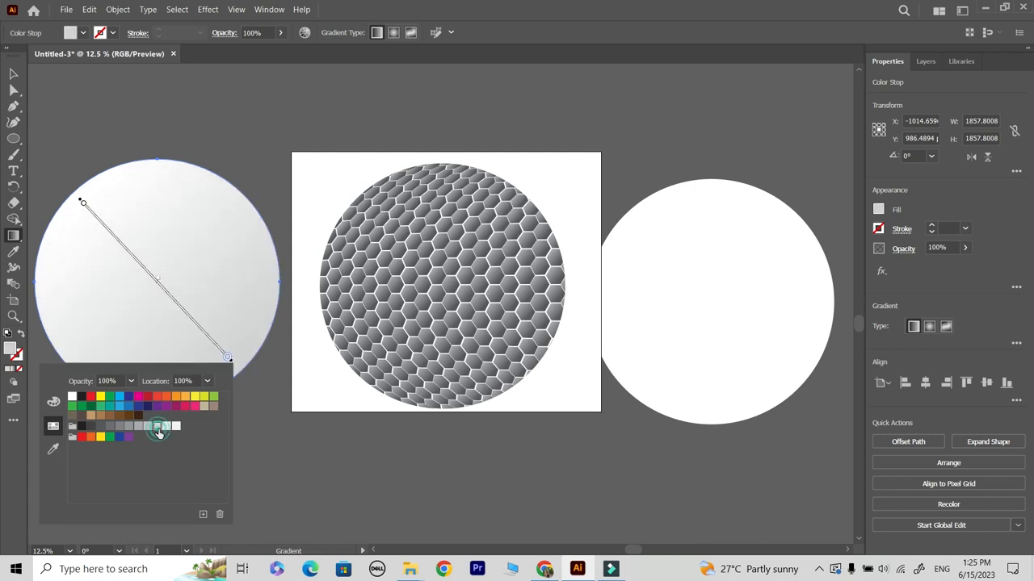
click(139, 428)
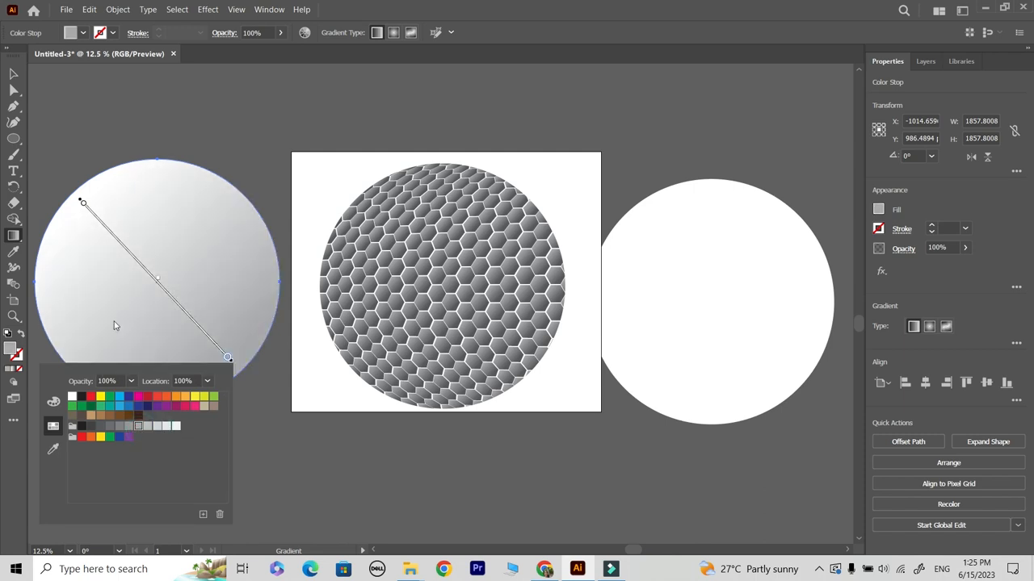
click(14, 75)
click(20, 78)
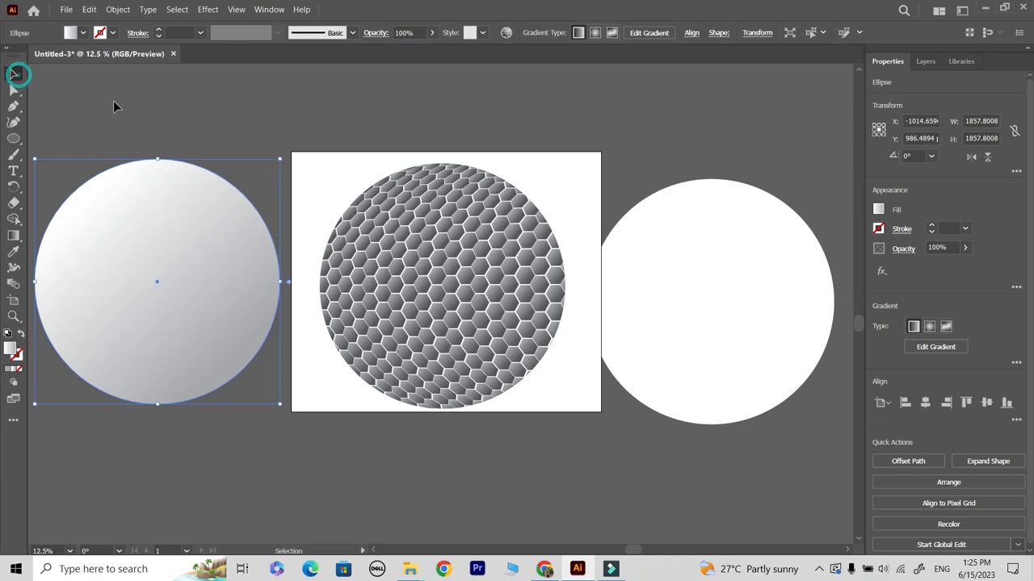
click(108, 102)
Step: Move the white-to-gray gradient circle partly over the hexagon sphere and send it to the back
drag(170, 297, 277, 303)
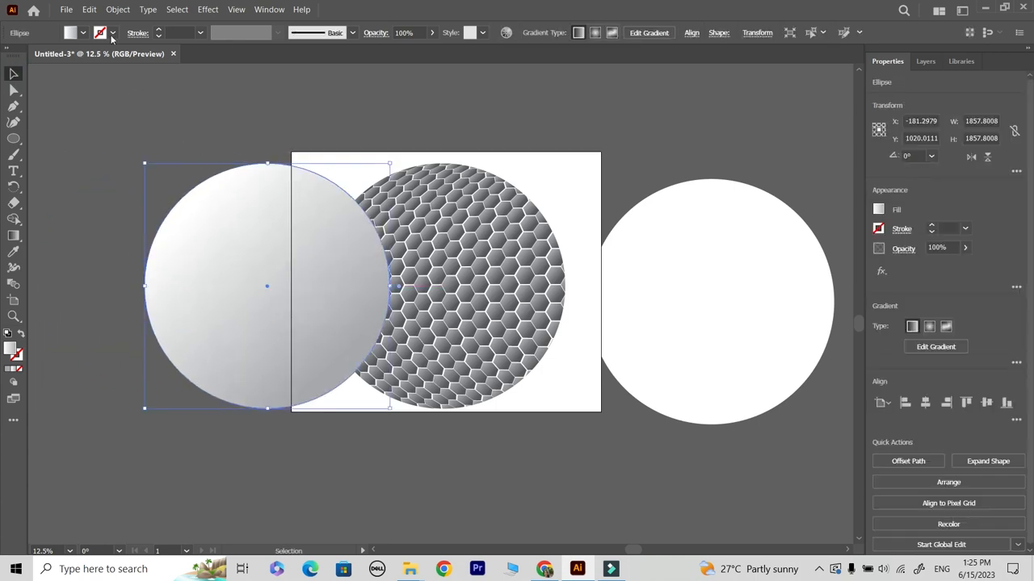
click(117, 9)
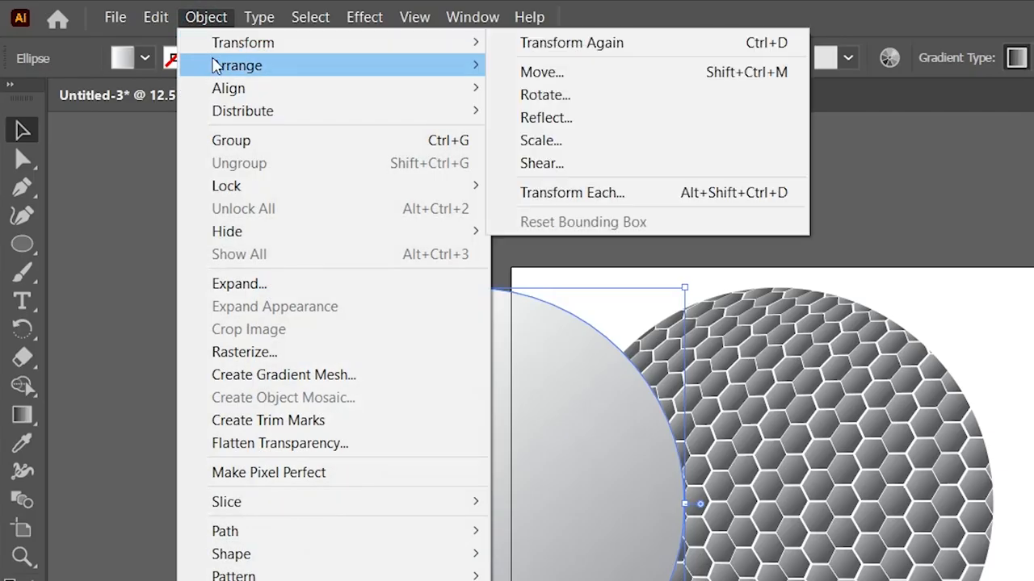
click(218, 65)
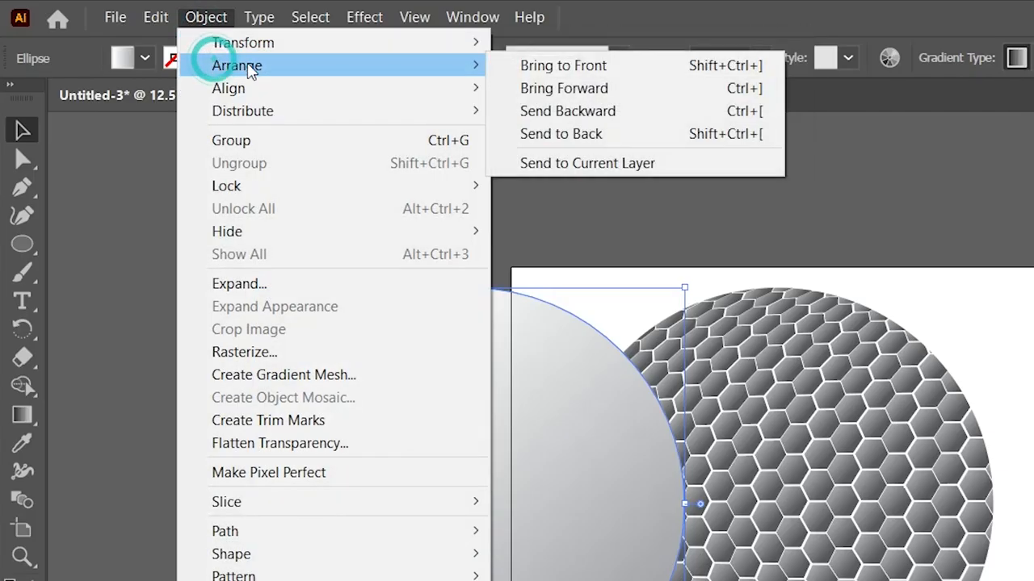
click(584, 134)
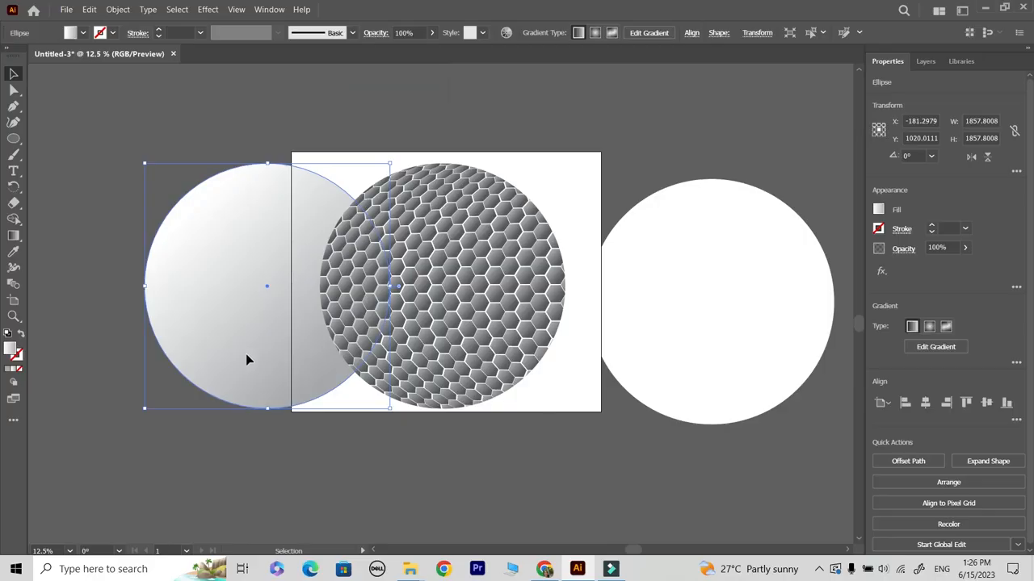
drag(247, 356, 274, 367)
Step: Nudge the white circle right of the artboard and fill it with a horizontal linear gradient from white to the lightest gray
click(666, 341)
drag(680, 343, 670, 337)
key(space)
drag(516, 431, 371, 420)
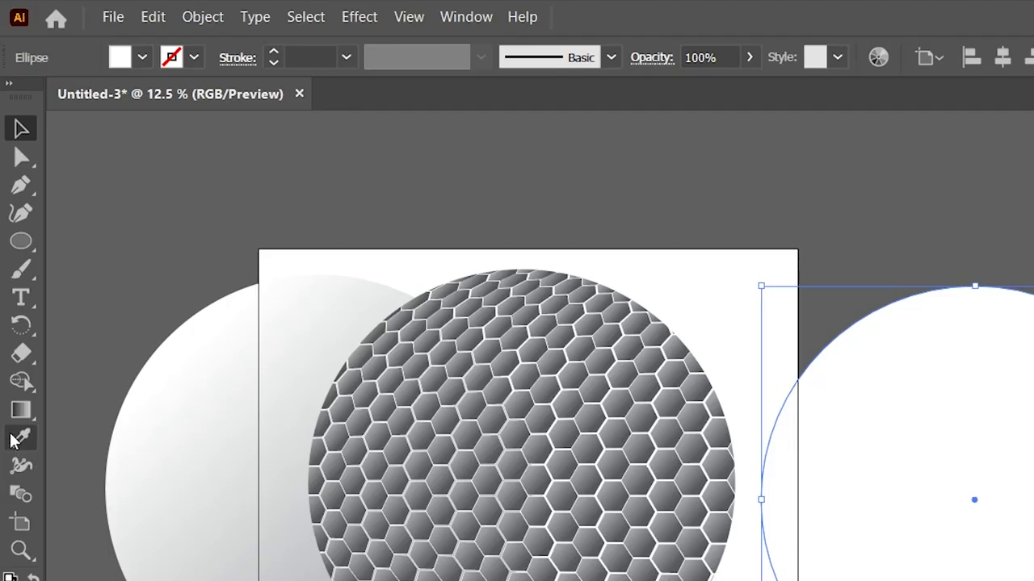
click(14, 235)
right_click(18, 410)
click(129, 408)
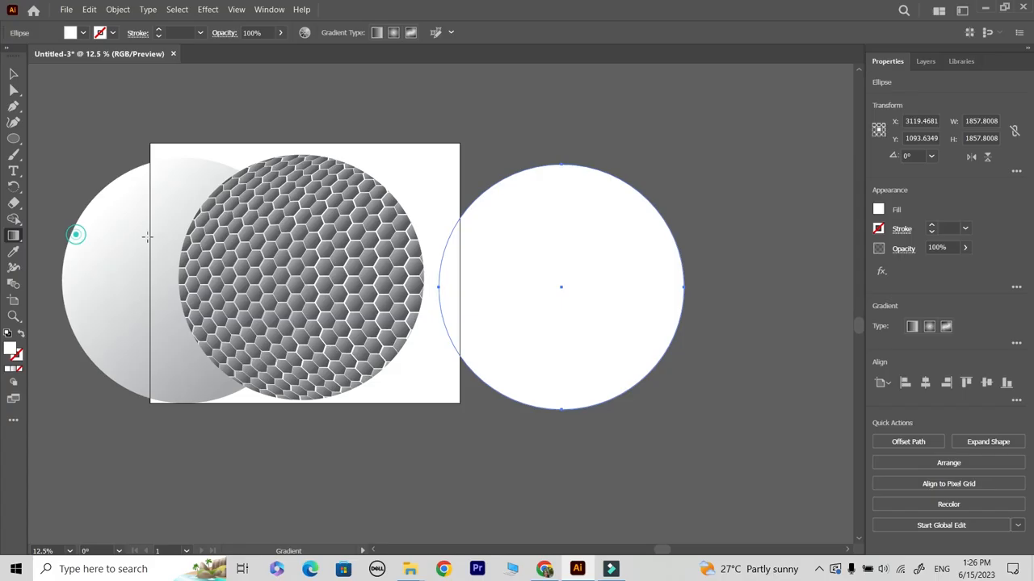
click(914, 327)
double_click(684, 288)
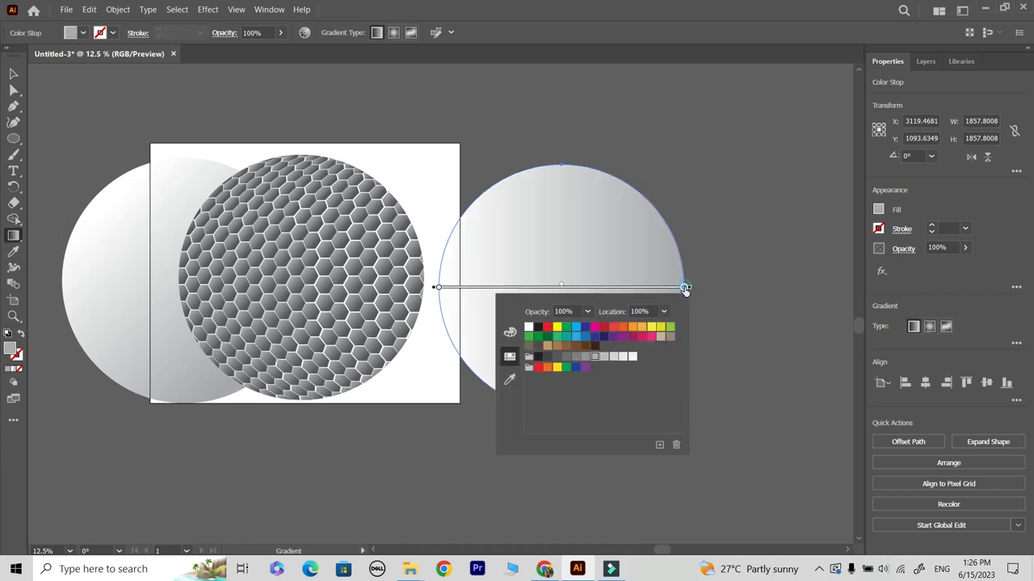
click(633, 357)
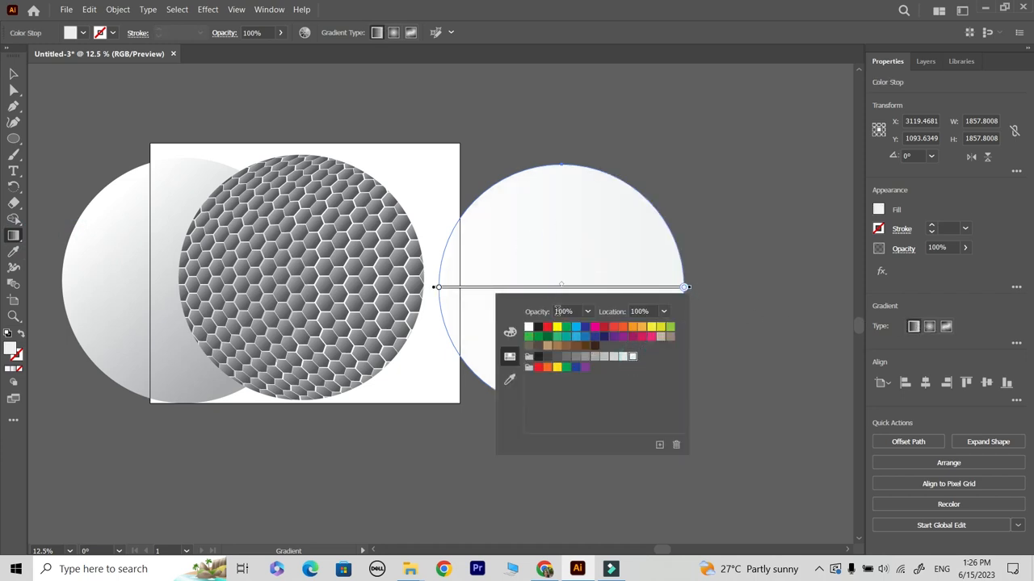
click(13, 75)
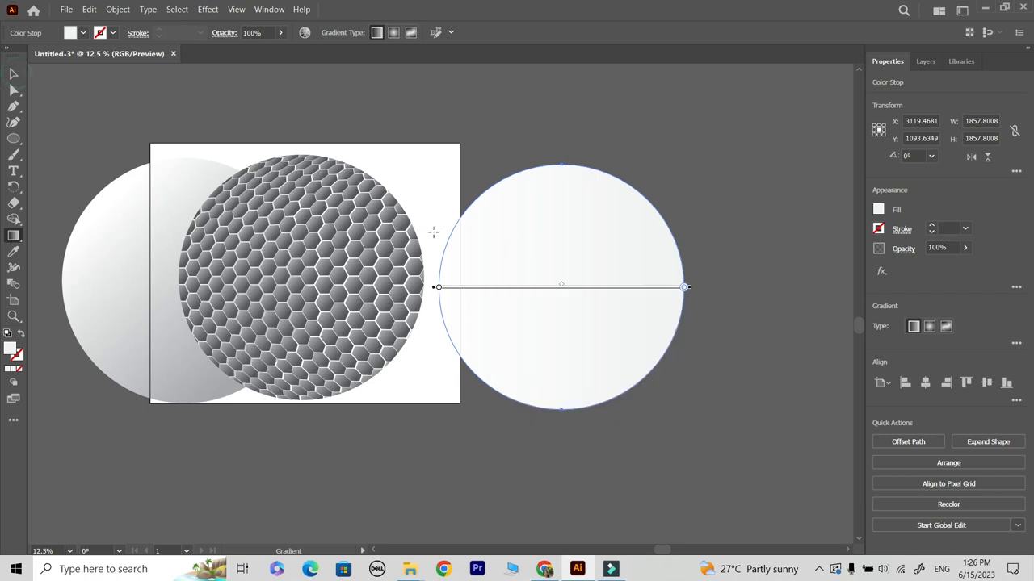
click(13, 75)
Step: Set the light gradient circle to 77% opacity with the Overlay blending mode
click(269, 11)
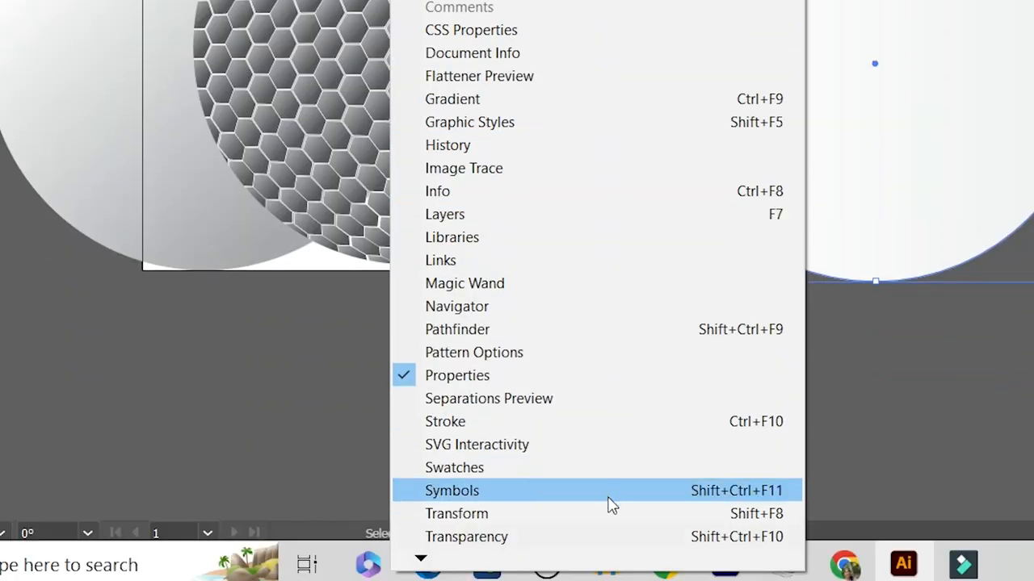
click(607, 580)
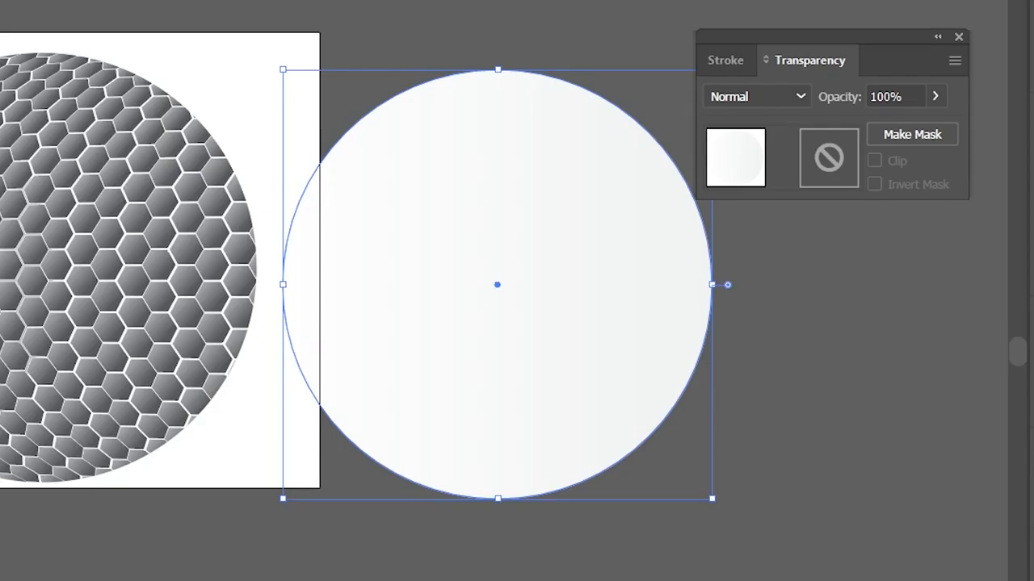
click(934, 96)
drag(932, 125, 910, 134)
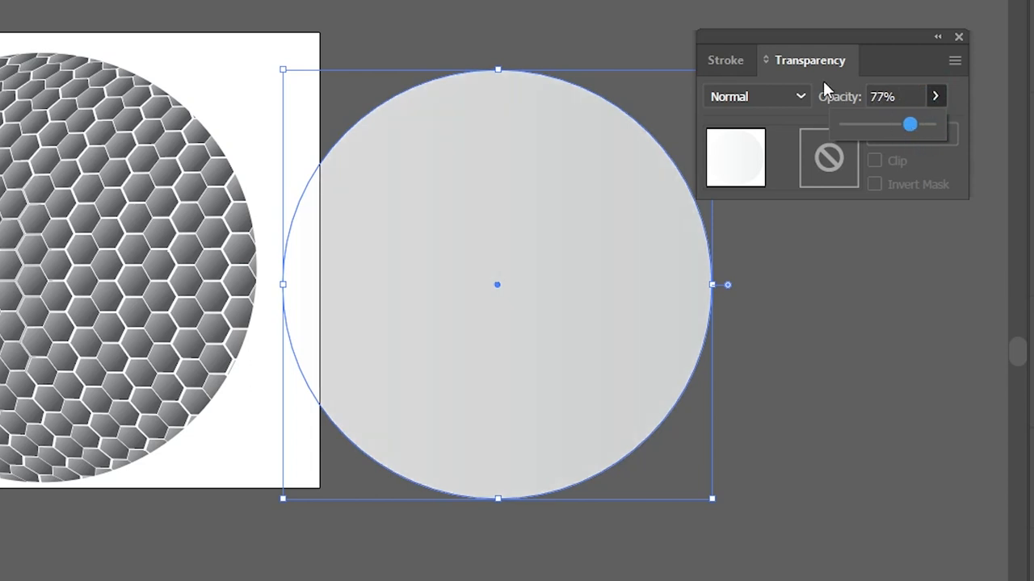
click(794, 96)
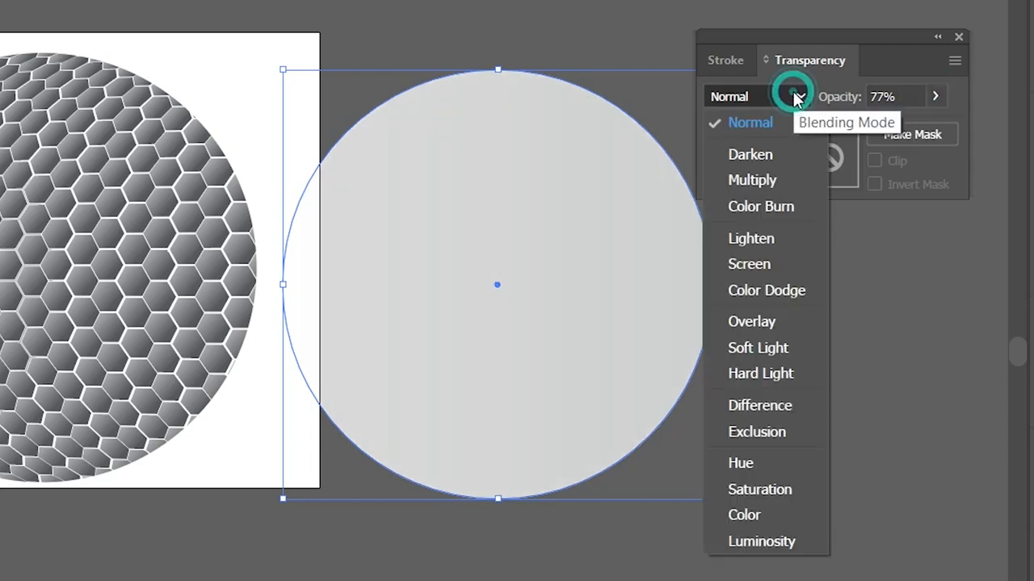
click(788, 327)
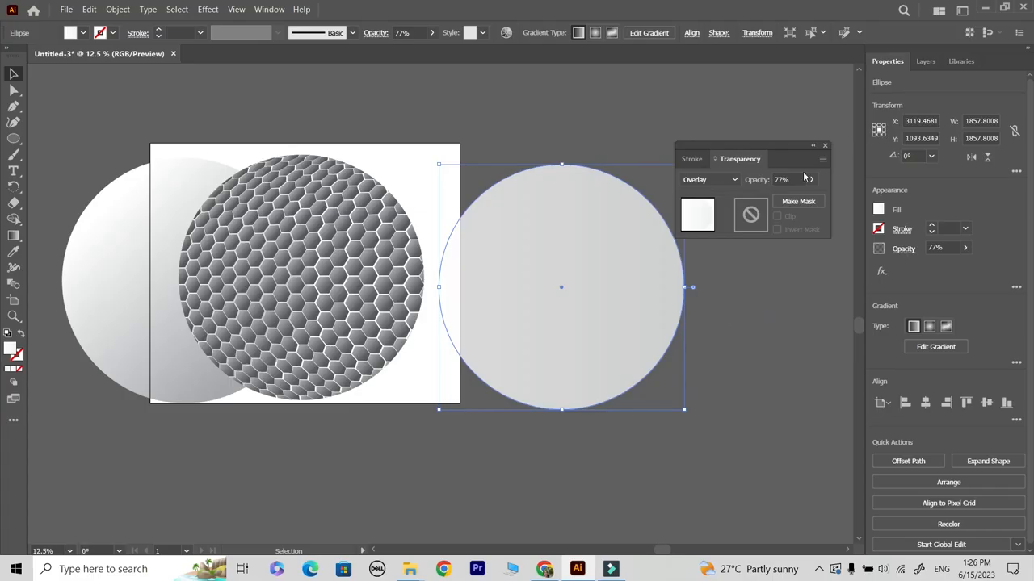
Step: Move the Overlay circle over the hexagon sphere and align both circles and the sphere on a common horizontal and vertical centre
drag(778, 144, 786, 107)
drag(594, 295, 380, 283)
click(75, 130)
drag(75, 131, 369, 350)
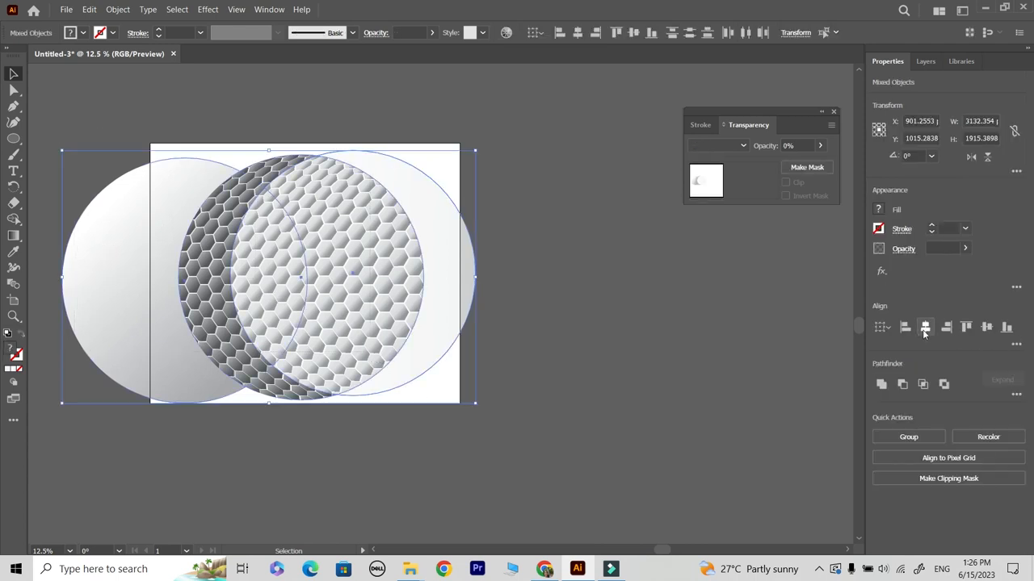
click(986, 328)
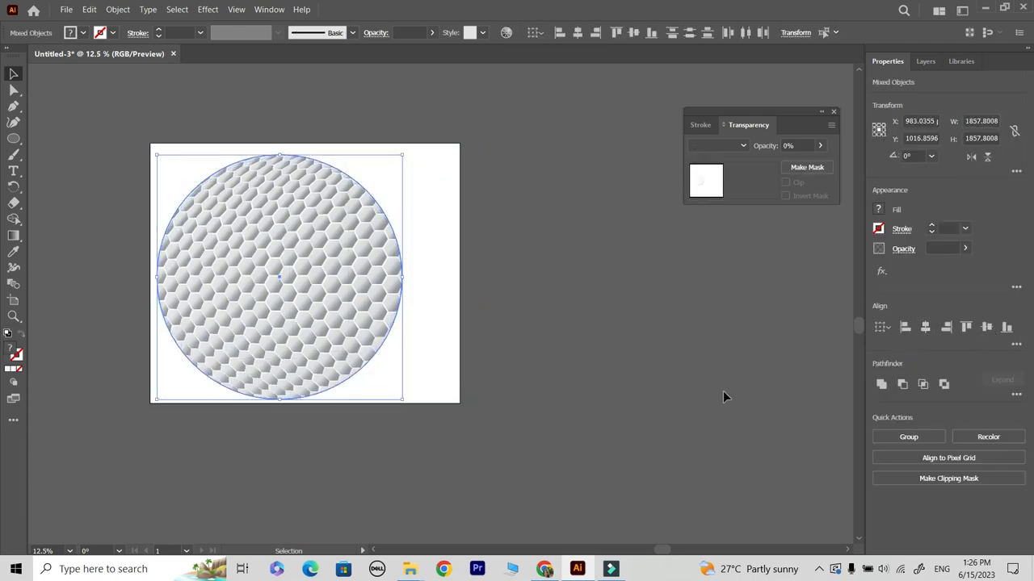
click(677, 428)
Step: Group the aligned circles and hexagon sphere, and scale the group to about half its size near the artboard's upper middle
drag(105, 132, 464, 408)
click(897, 438)
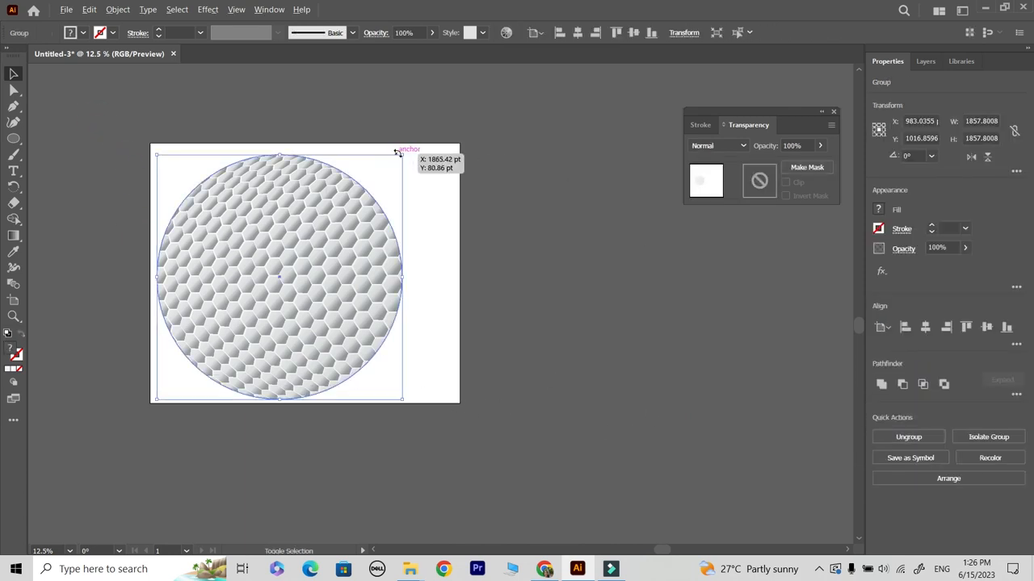
drag(401, 155, 360, 195)
drag(315, 327, 339, 312)
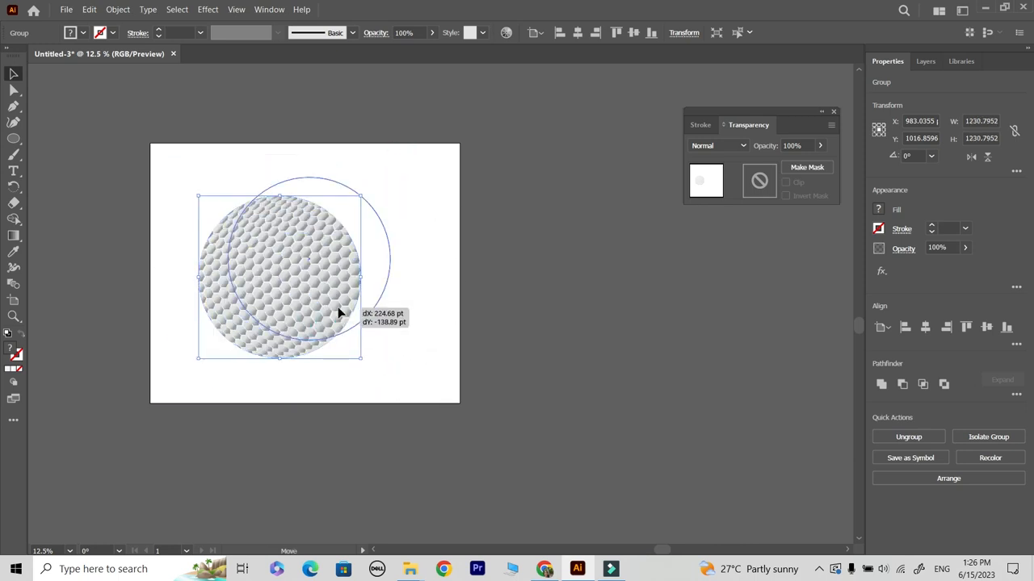
drag(416, 197, 376, 198)
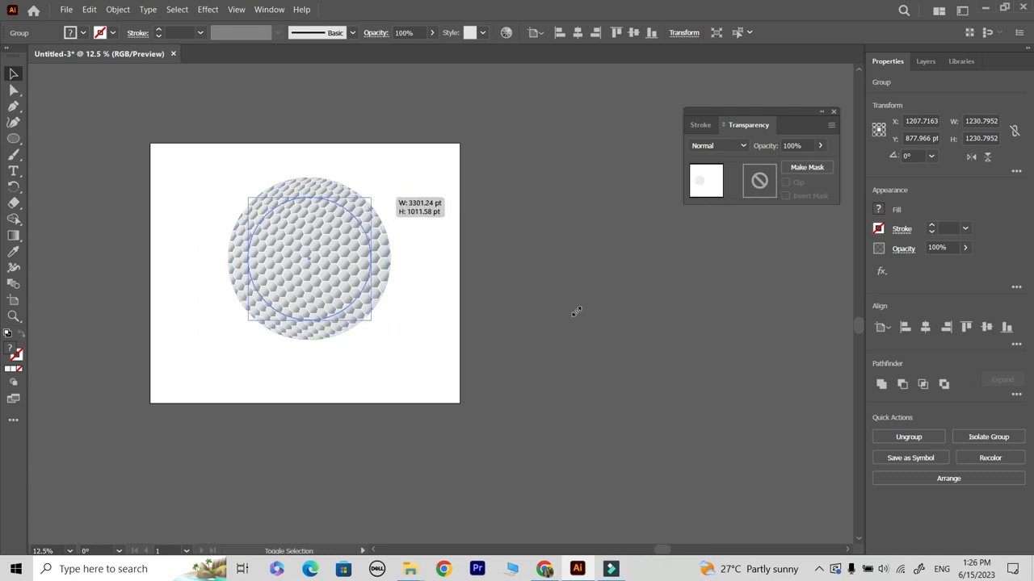
drag(576, 312, 565, 340)
click(486, 400)
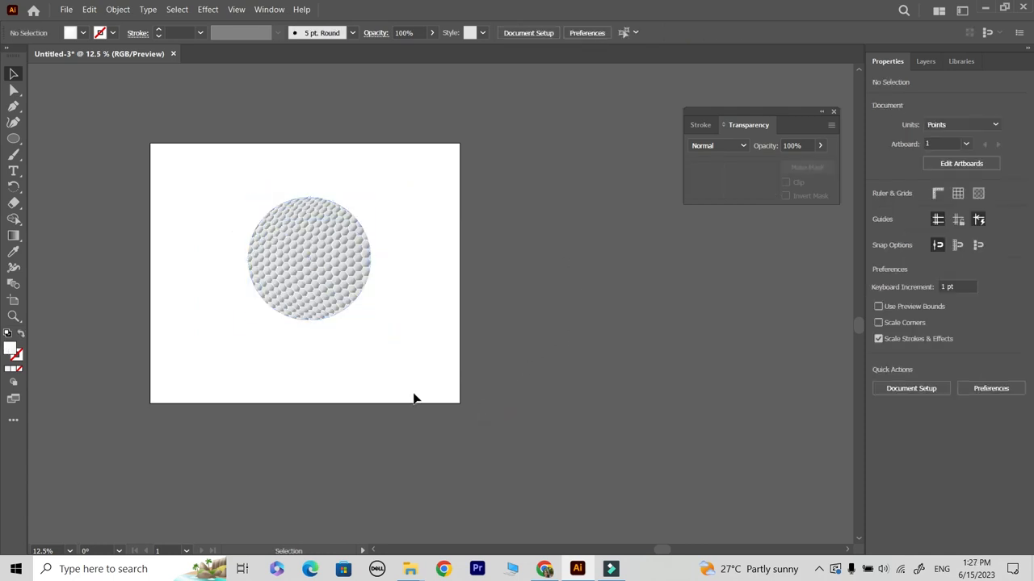
Step: Nudge the grouped sphere slightly to the left and up on the artboard and deselect it
key(z)
click(292, 276)
click(13, 73)
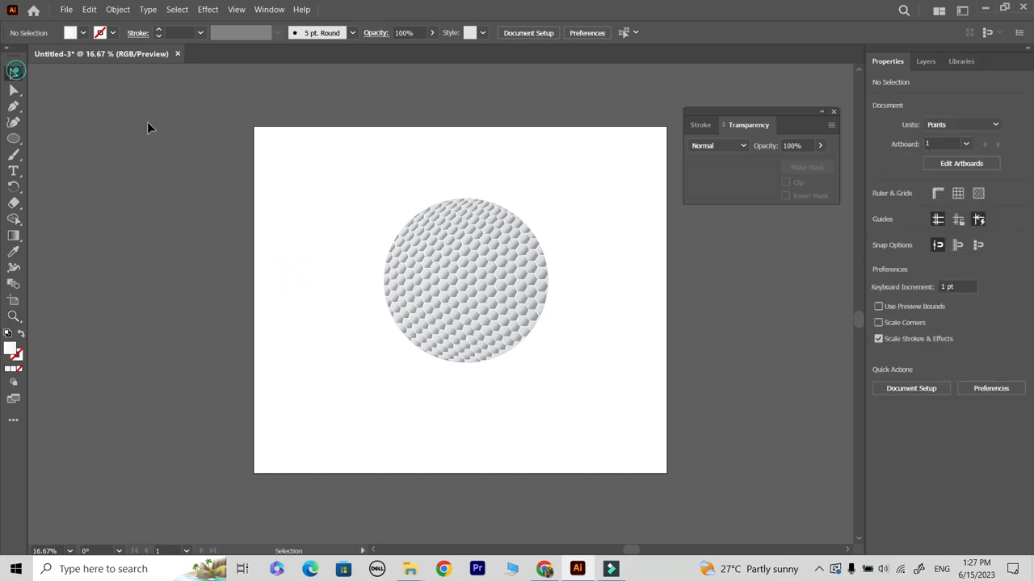
click(414, 282)
drag(489, 311, 481, 308)
click(224, 352)
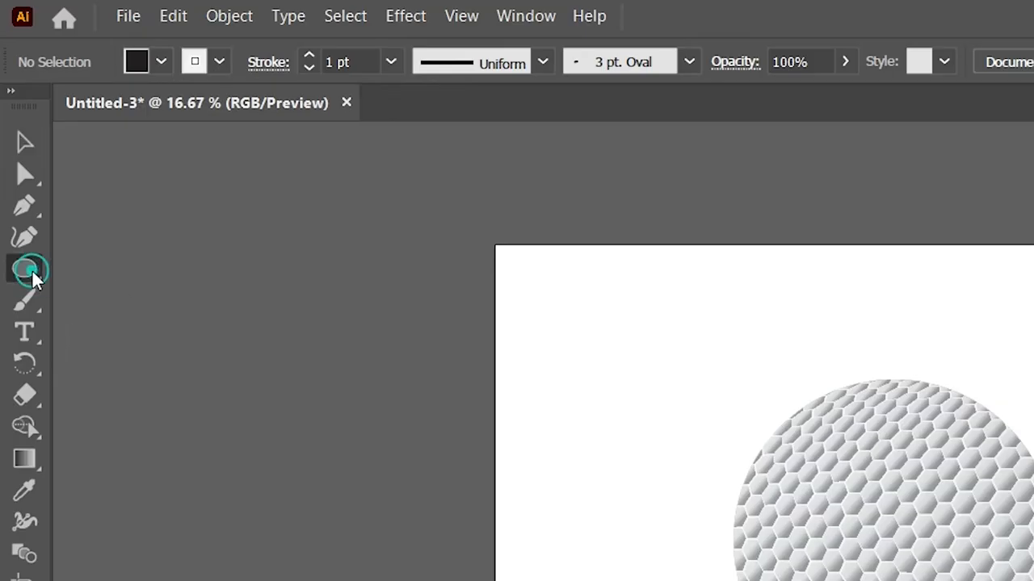
Step: Draw a flat black ellipse about 561 by 132 pt below the sphere and remove its stroke
drag(32, 272, 91, 281)
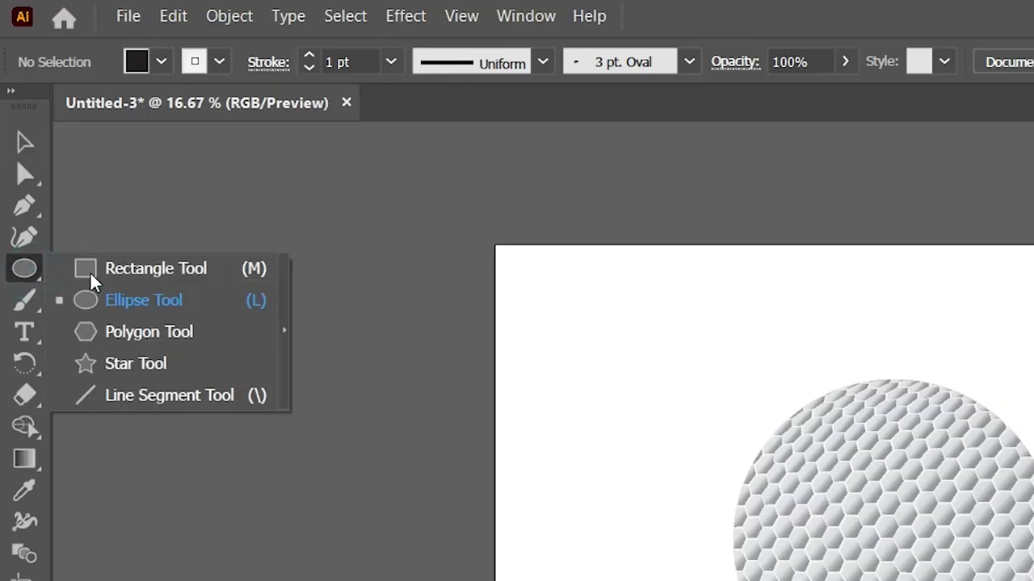
click(127, 300)
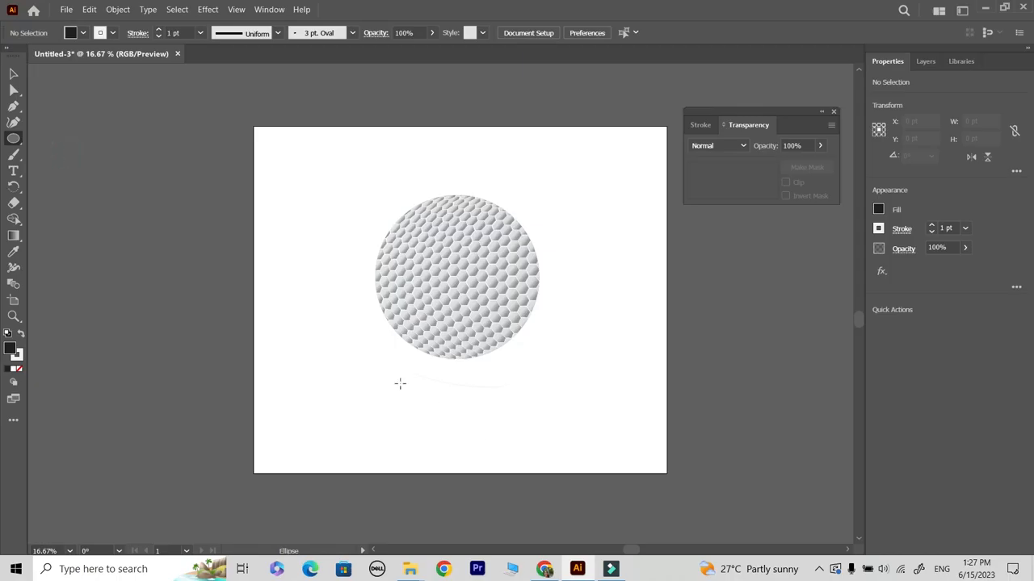
drag(396, 385, 494, 406)
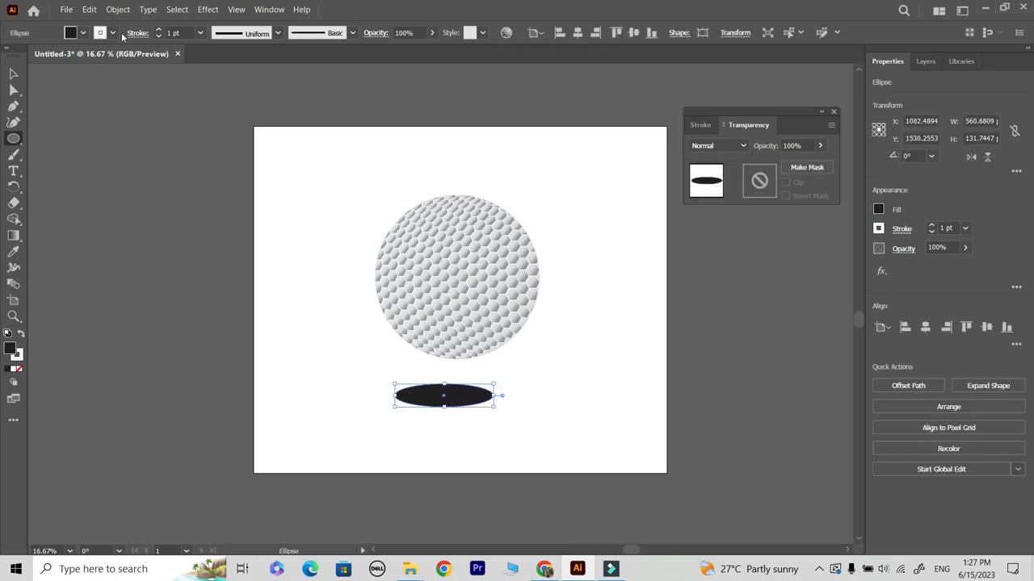
click(100, 32)
click(9, 57)
click(402, 6)
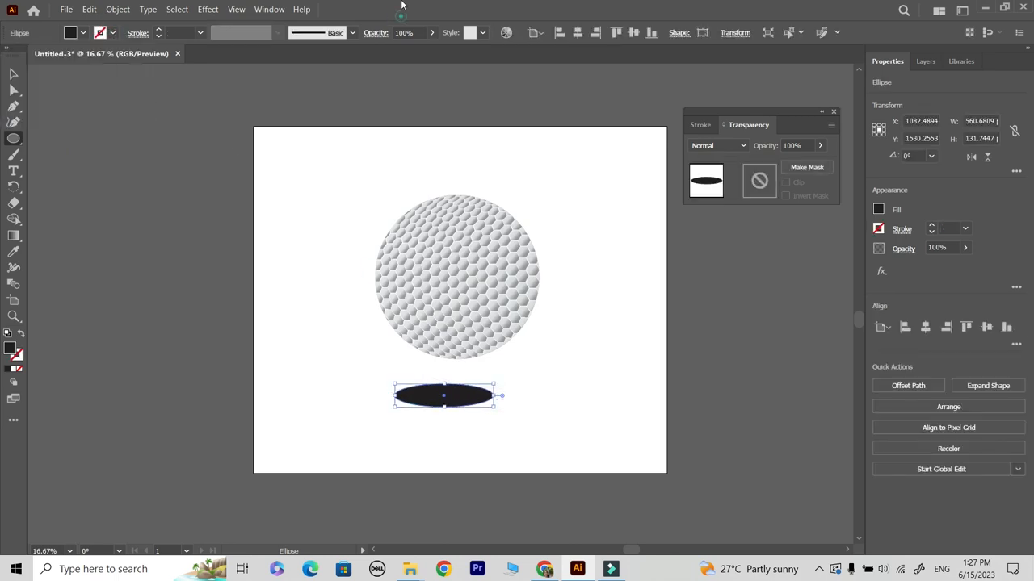
Step: Send the black ellipse to the back and place it centred under the sphere so its upper part is overlapped
click(12, 73)
drag(443, 399, 456, 366)
click(118, 9)
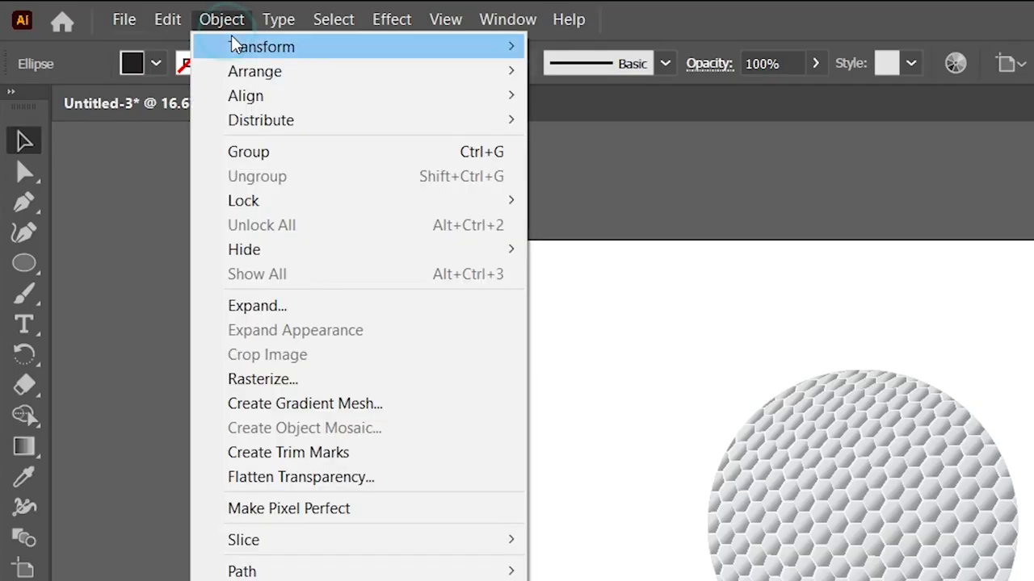
mouse_move(301, 69)
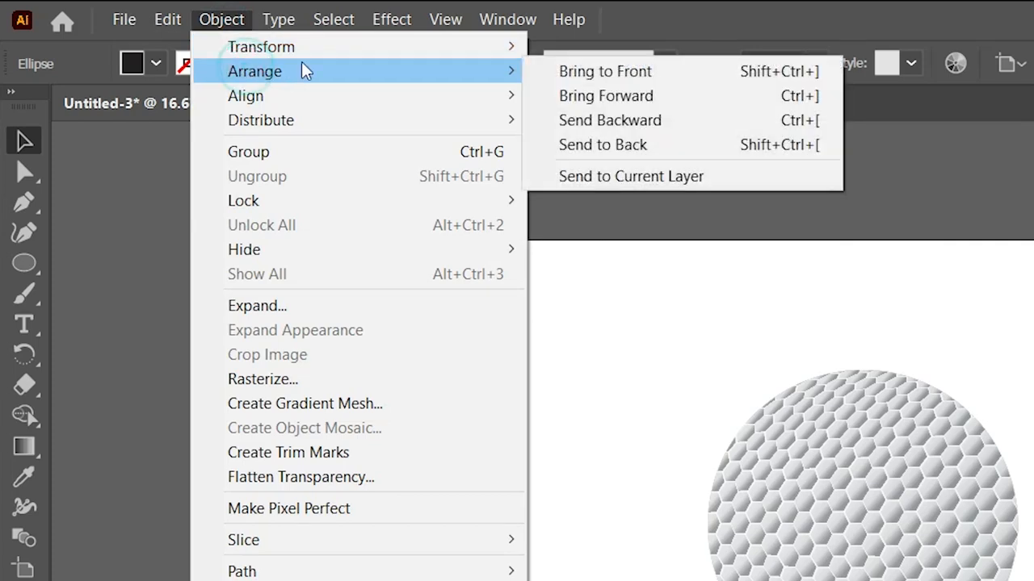
click(612, 140)
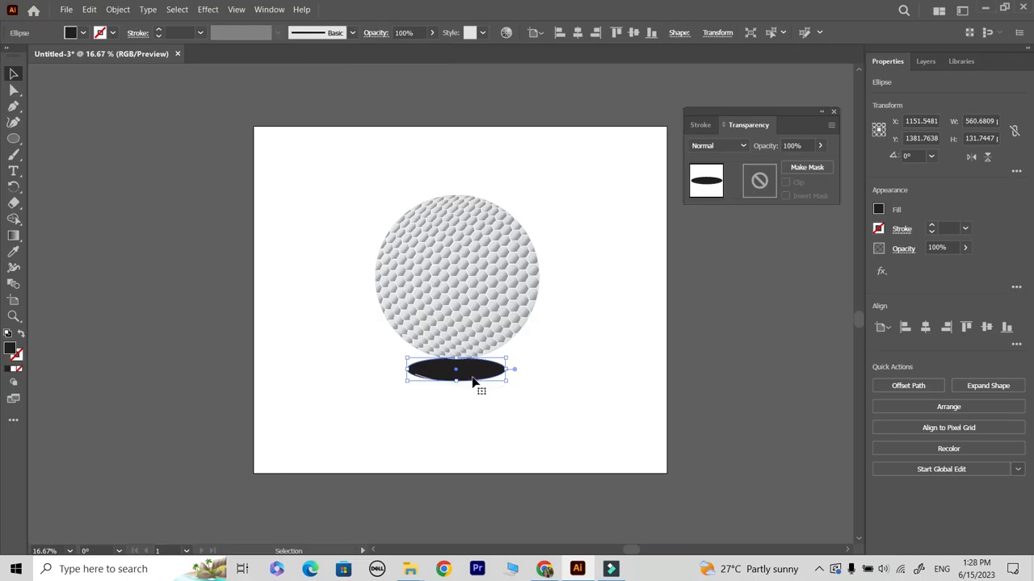
drag(473, 382, 473, 373)
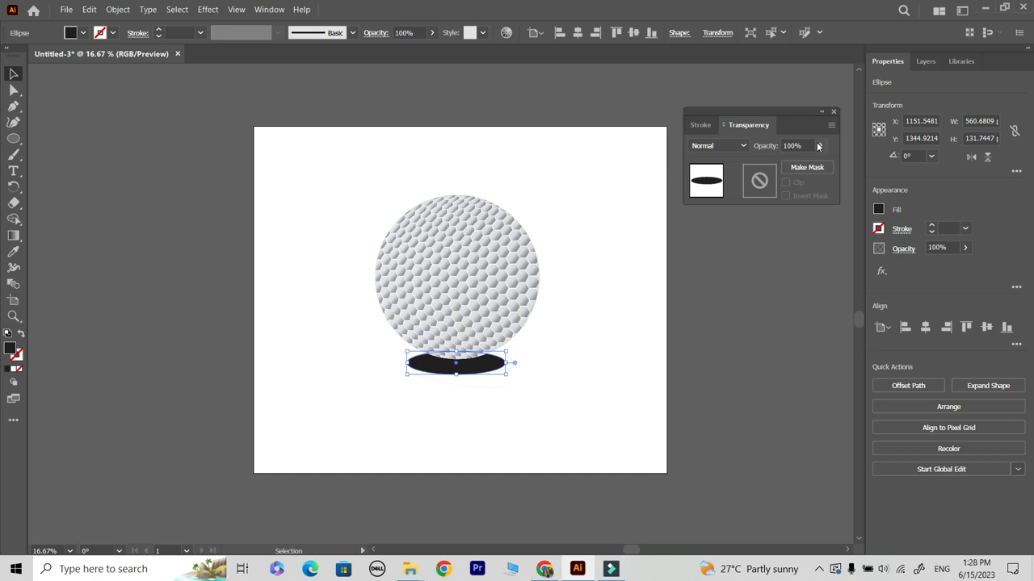
Step: Set the black ellipse to 22% opacity with the Multiply blending mode
click(818, 145)
drag(808, 167, 781, 164)
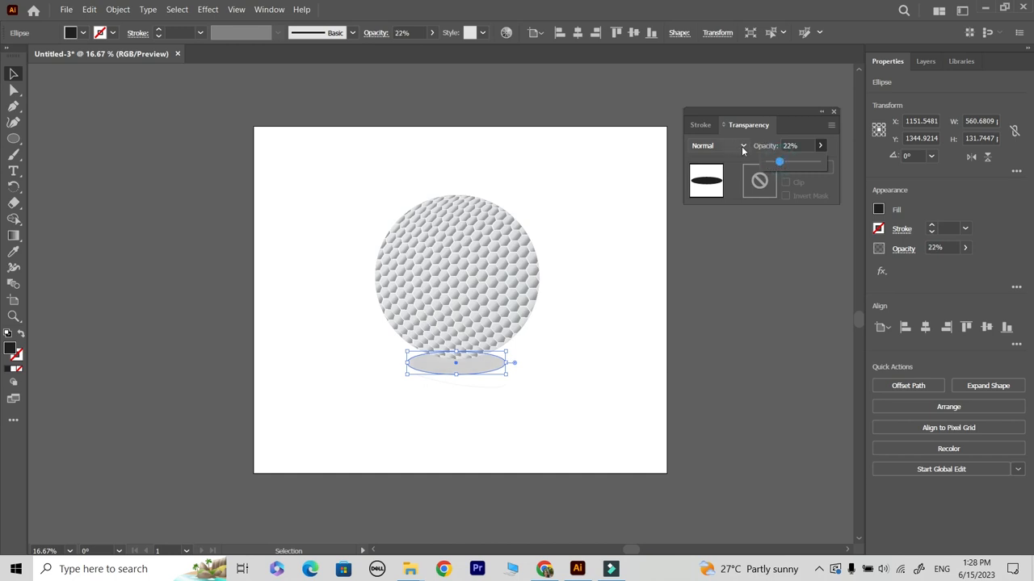
click(742, 148)
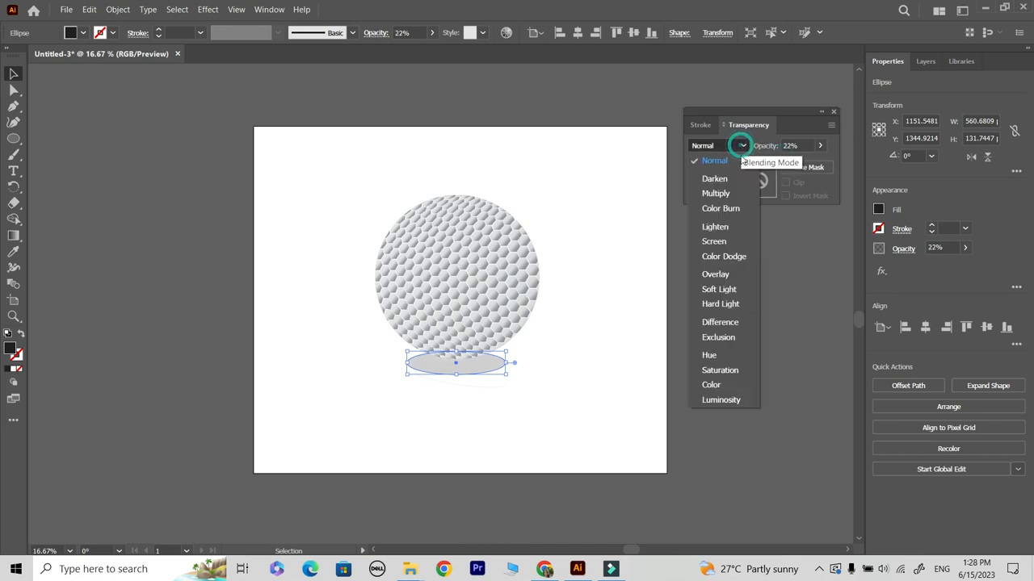
click(737, 274)
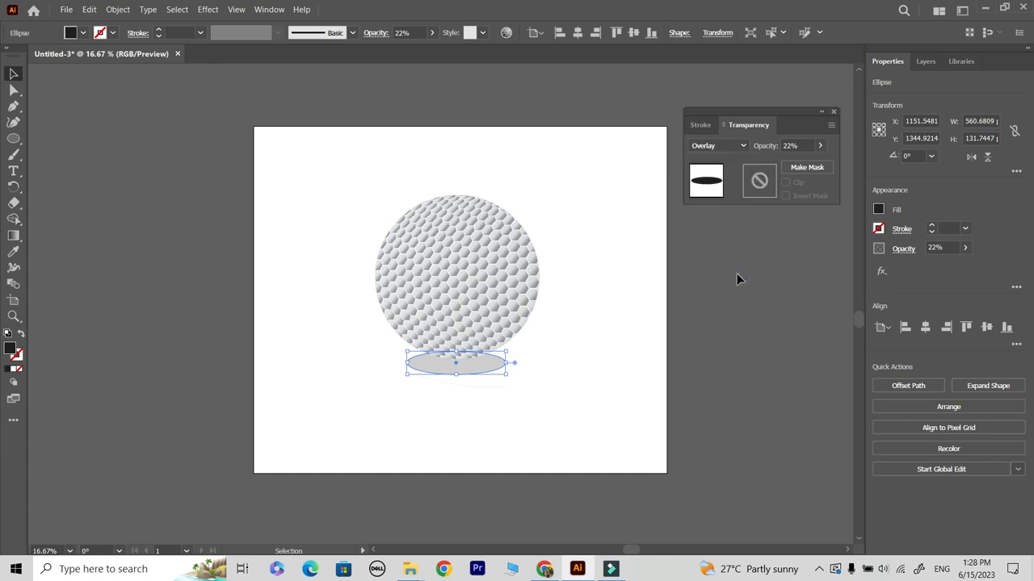
click(742, 148)
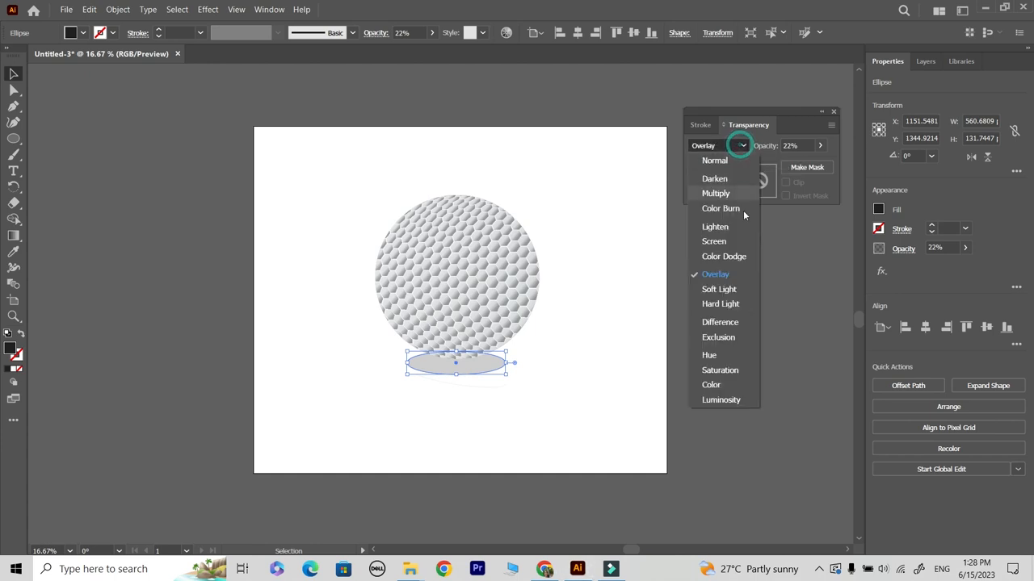
click(743, 191)
Step: Nudge the shadow ellipse slightly right and up, and reduce its opacity to 13%
click(659, 363)
drag(470, 368, 475, 364)
click(819, 147)
drag(775, 161, 771, 161)
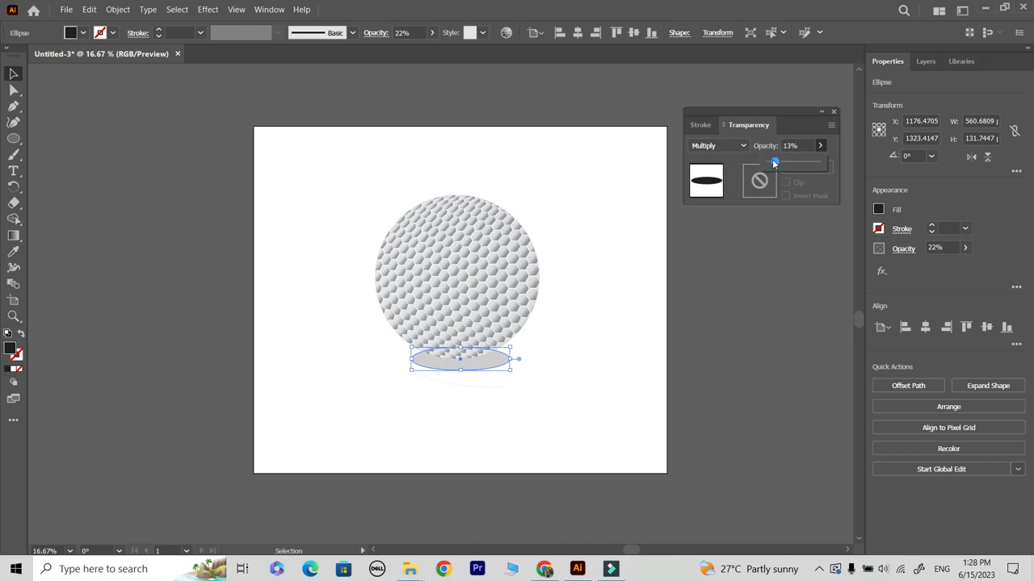
click(699, 331)
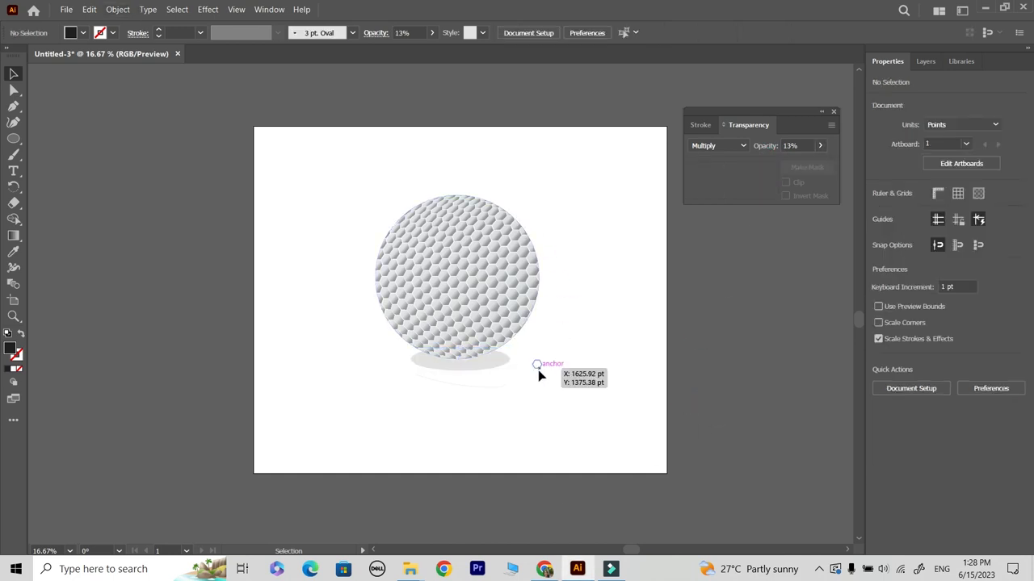
Step: Duplicate the shadow ellipse up and to the right of the original, and select both ellipses
click(498, 370)
drag(490, 366, 578, 346)
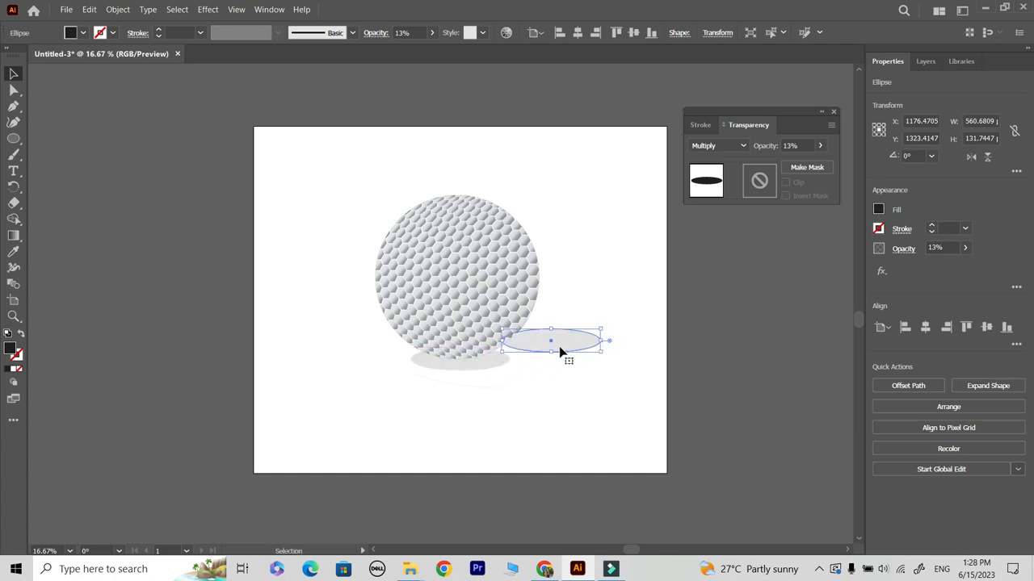
shift+click(493, 363)
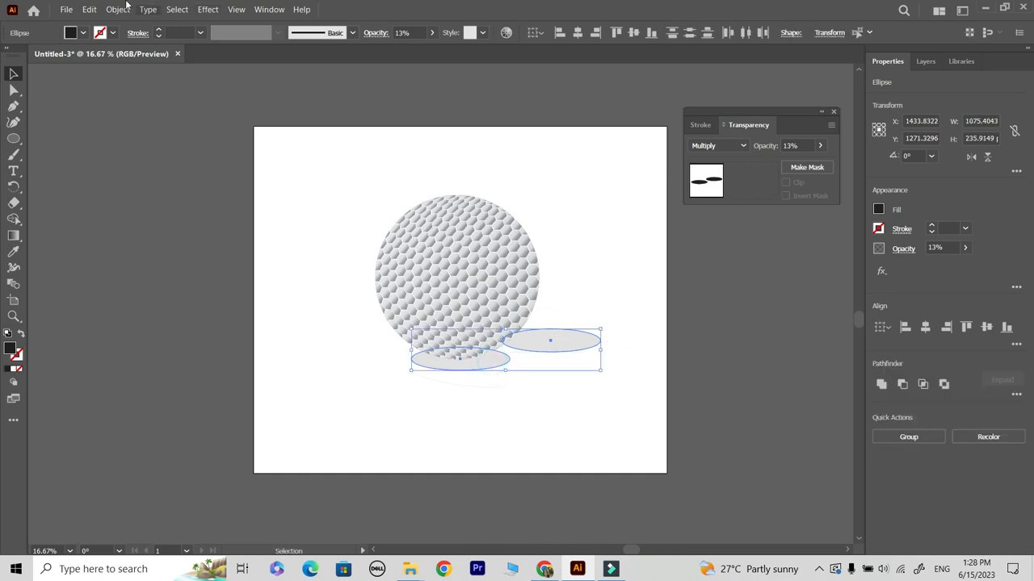
Step: Set the Blend Options spacing value to 25 for the two selected ellipses
click(118, 9)
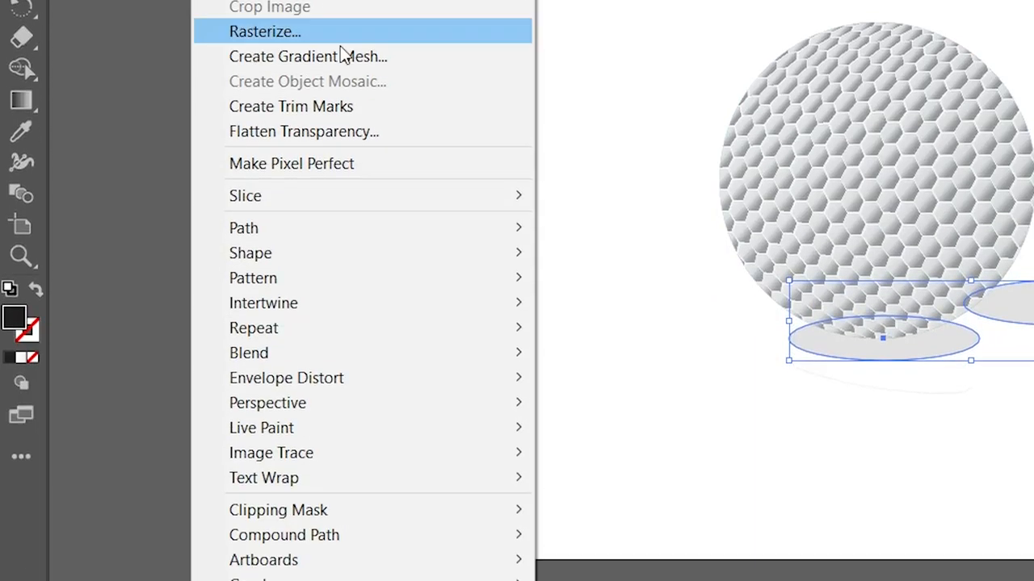
click(358, 353)
click(602, 413)
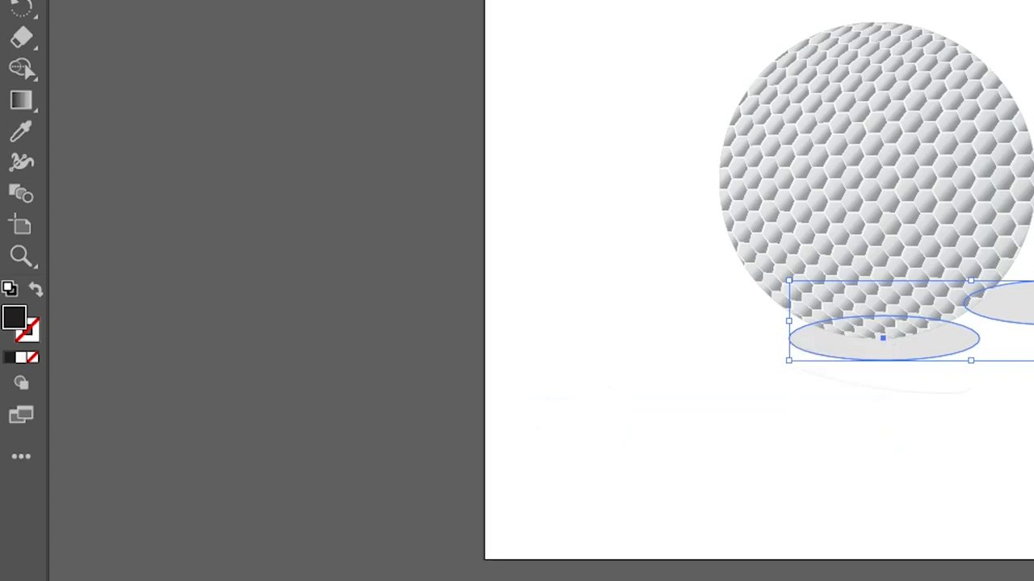
double_click(882, 297)
text(25)
click(783, 416)
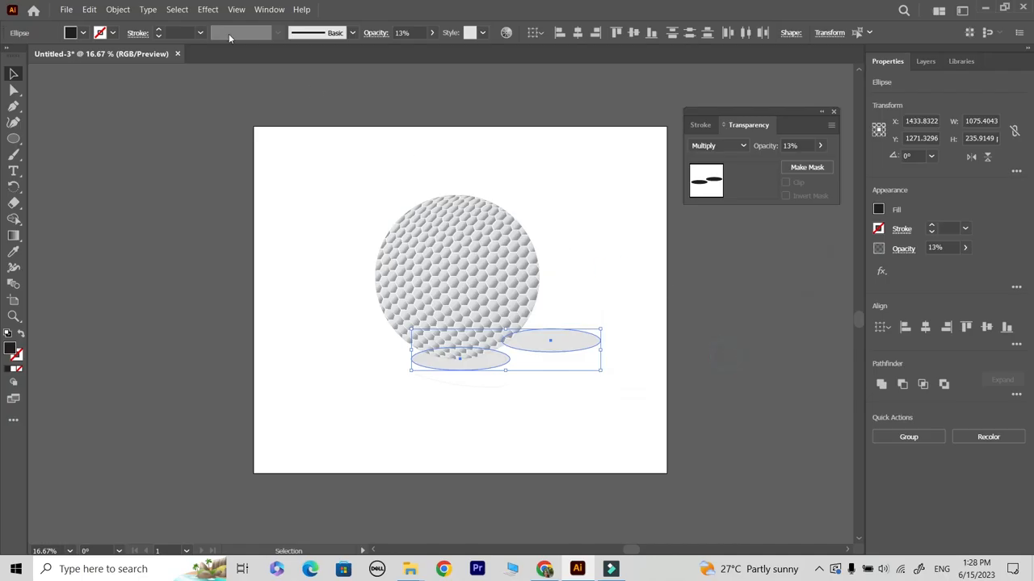
Step: Blend the two ellipses into one cast shadow and move it slightly right and up
click(111, 10)
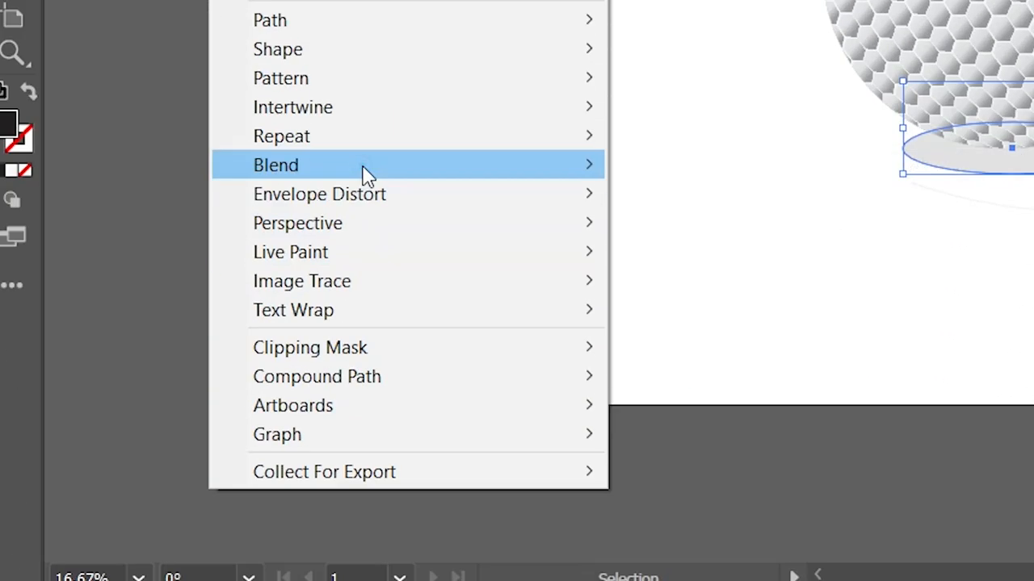
mouse_move(364, 174)
click(657, 168)
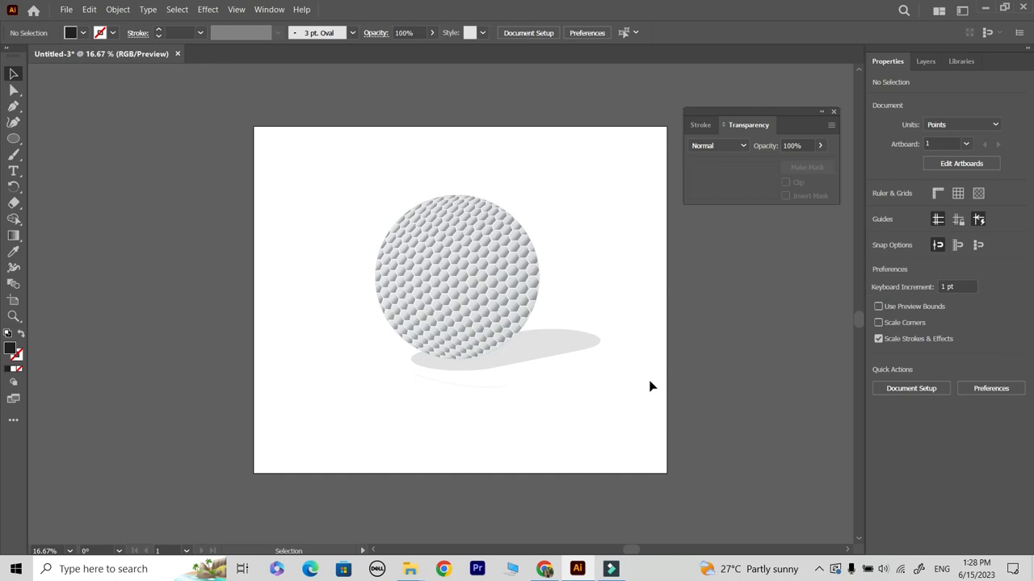
drag(560, 342, 567, 340)
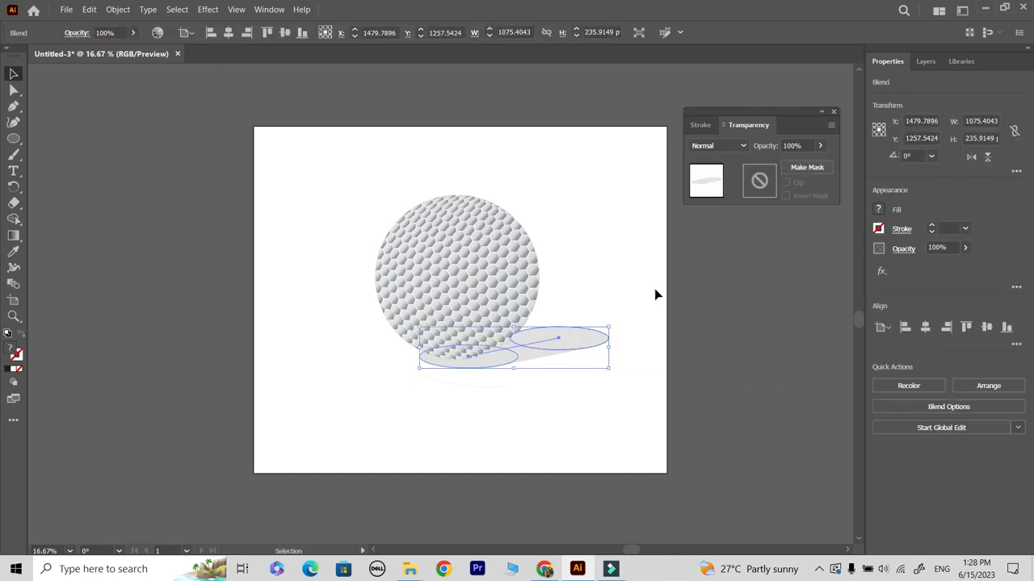
Step: Lower the blended shadow's opacity to about 36% and deselect it
click(818, 146)
drag(820, 163, 781, 161)
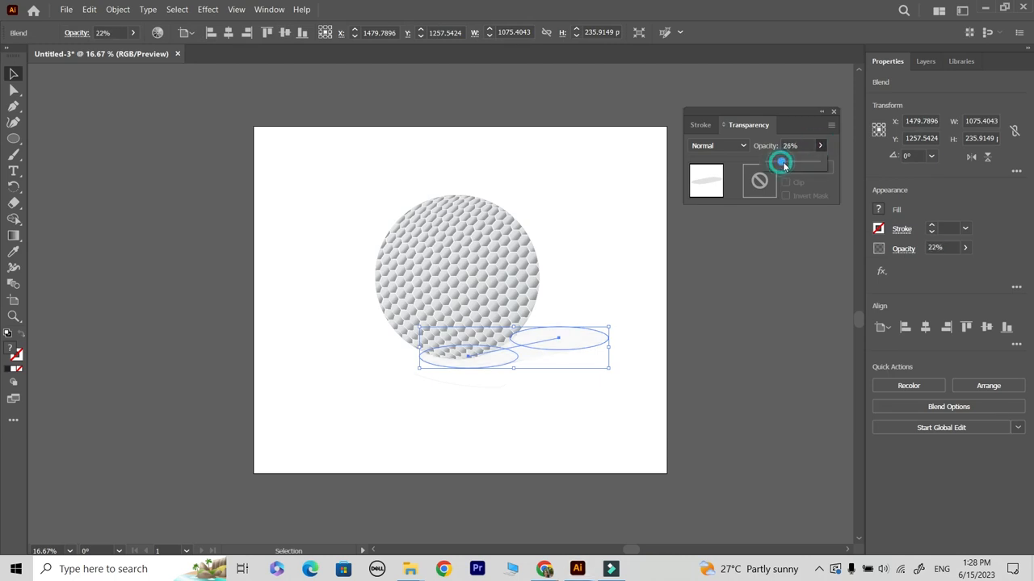
click(680, 364)
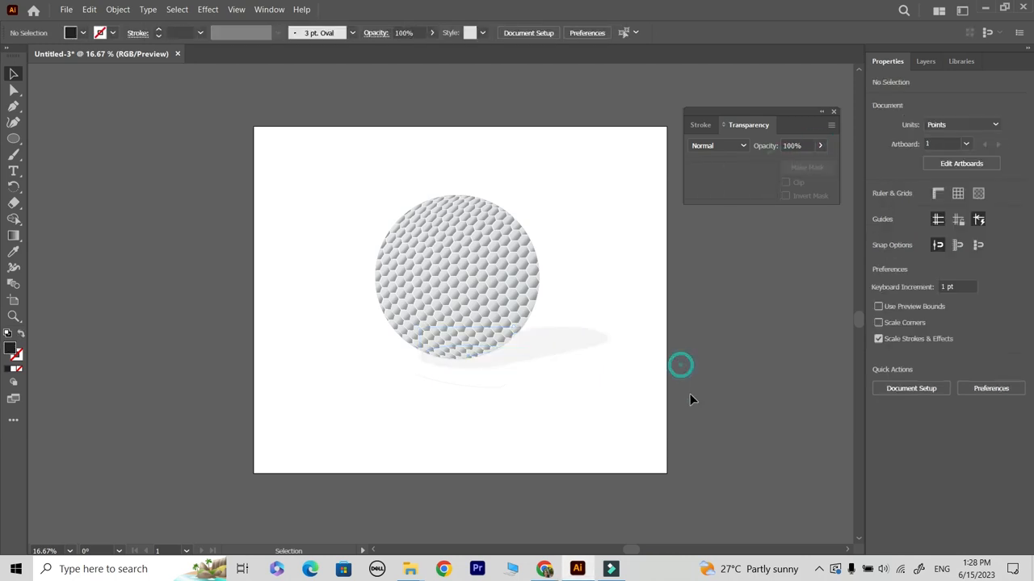
click(558, 337)
click(820, 146)
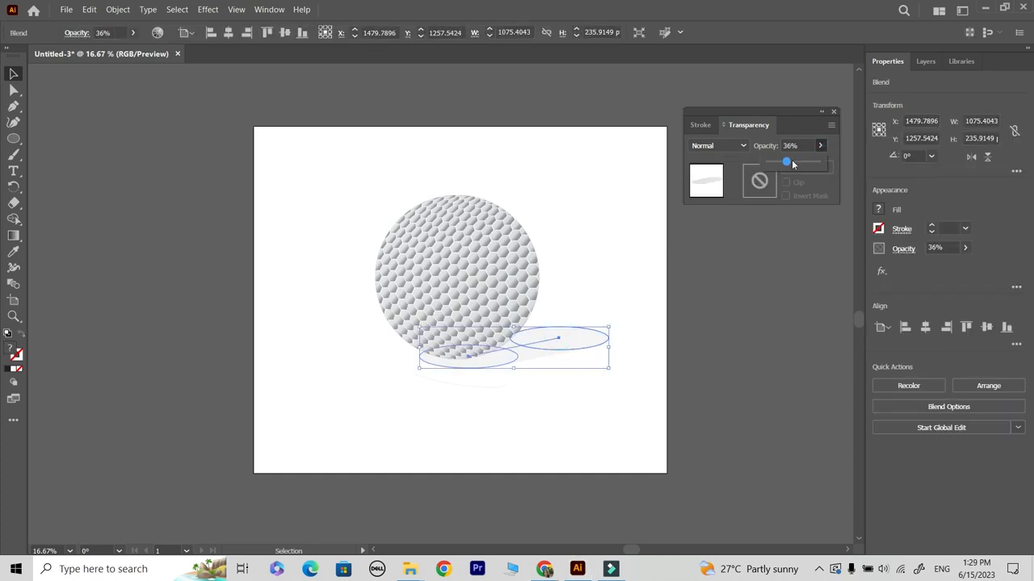
click(763, 339)
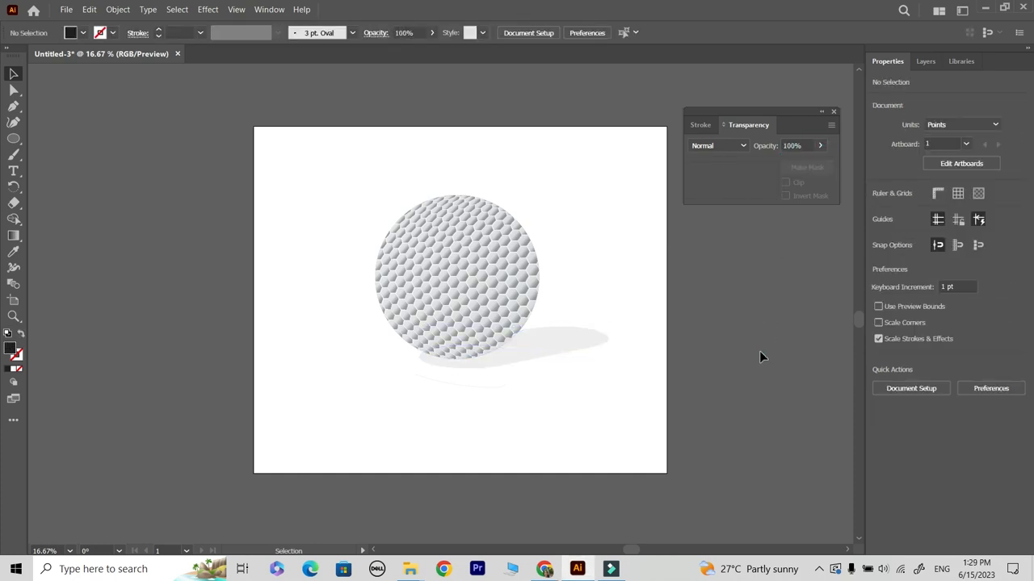
Step: Shift the blended shadow slightly left and down beneath the sphere and deselect it
click(707, 420)
click(756, 387)
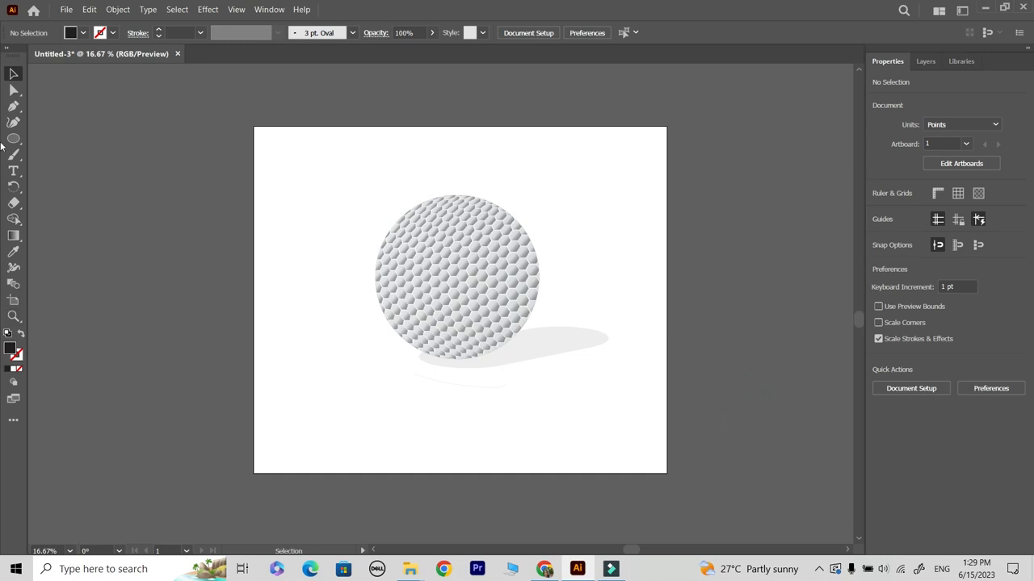
drag(568, 347, 552, 351)
click(571, 425)
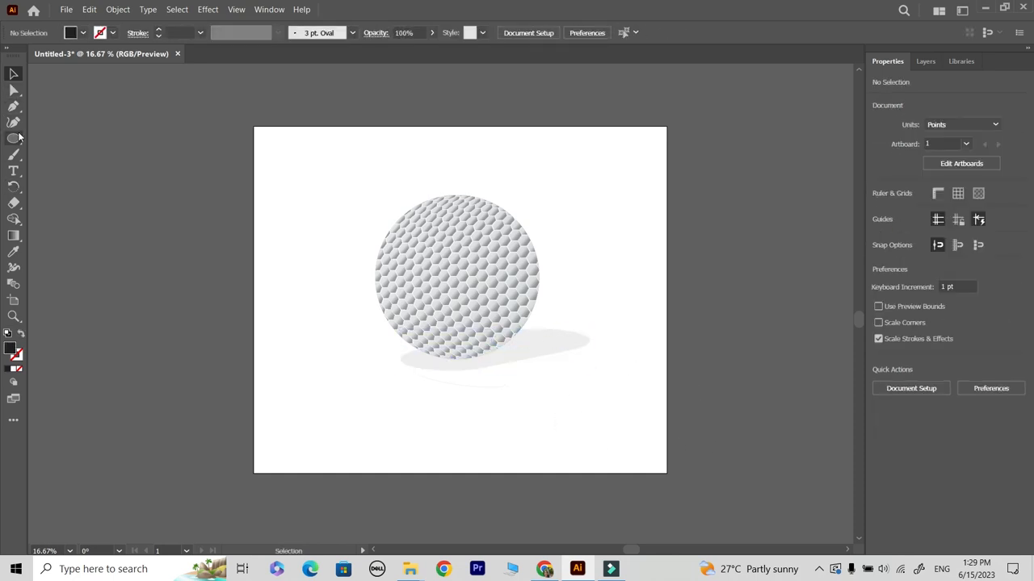
Step: Draw a black rectangle about 2349 by 1048 pt spanning the artboard's full width from its top edge
click(16, 136)
click(86, 269)
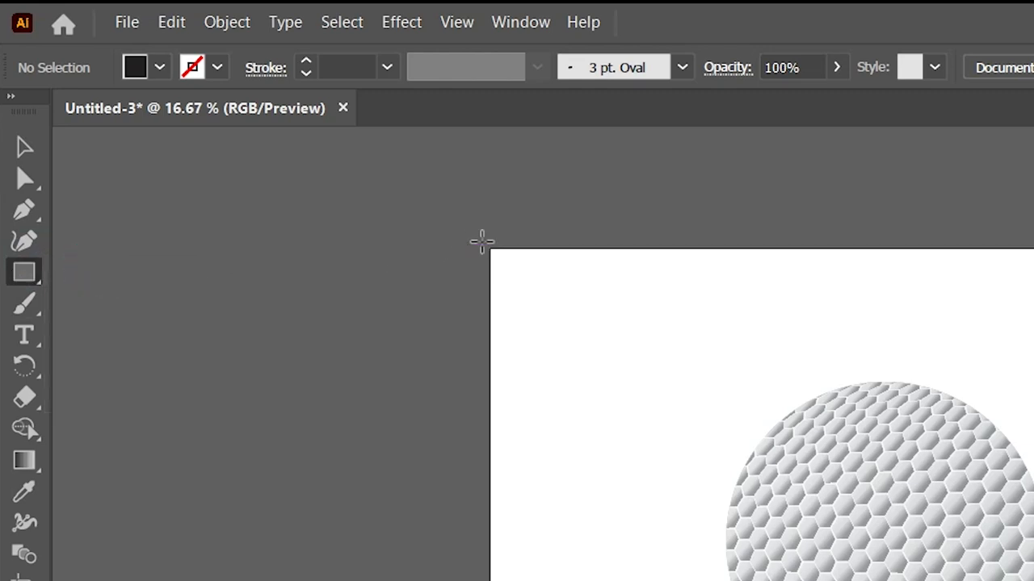
drag(254, 123, 667, 311)
click(14, 73)
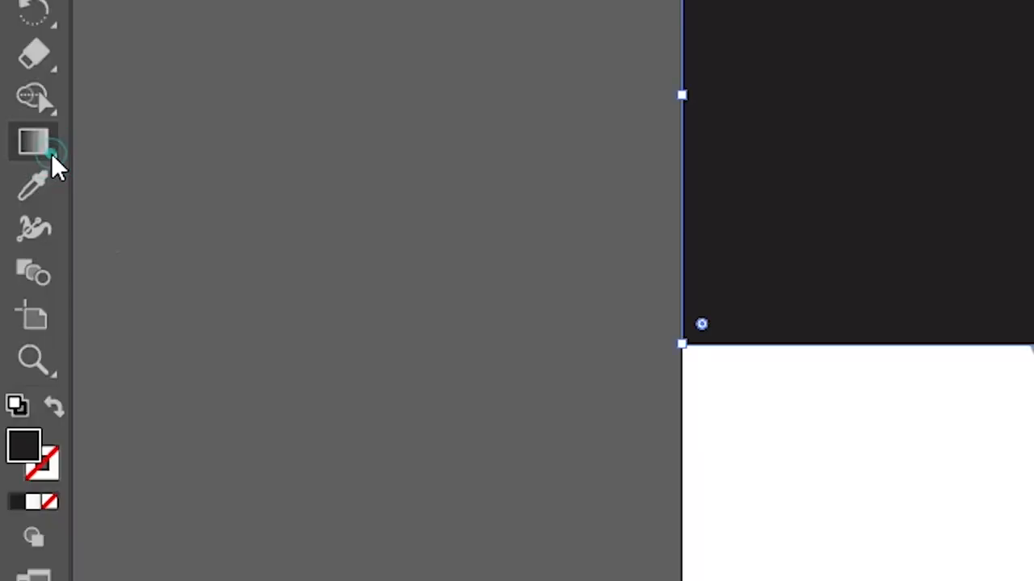
Step: Fill the rectangle with a linear gradient running downward from white, and set its end colour stop to light blue
click(20, 239)
click(54, 235)
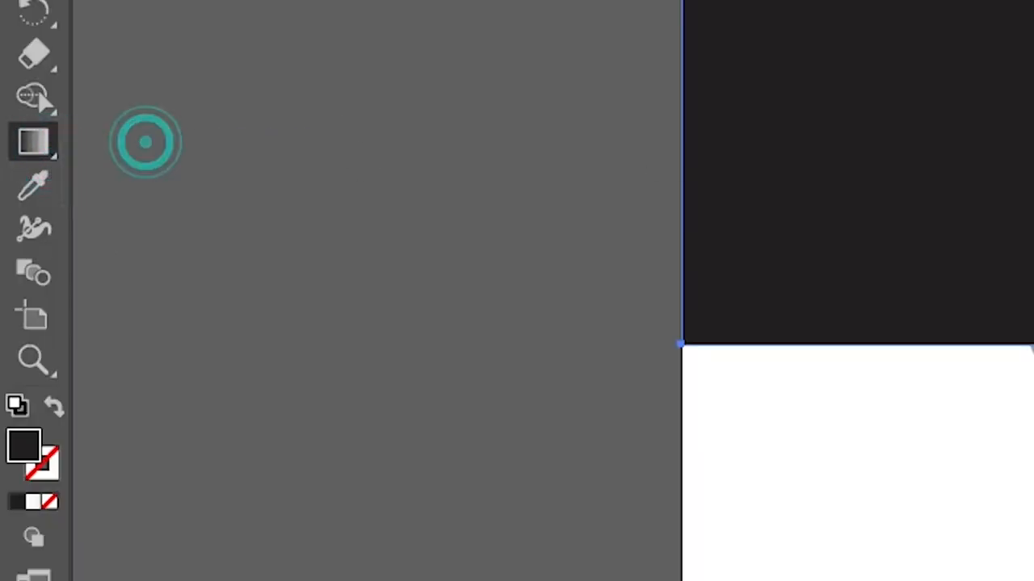
click(913, 326)
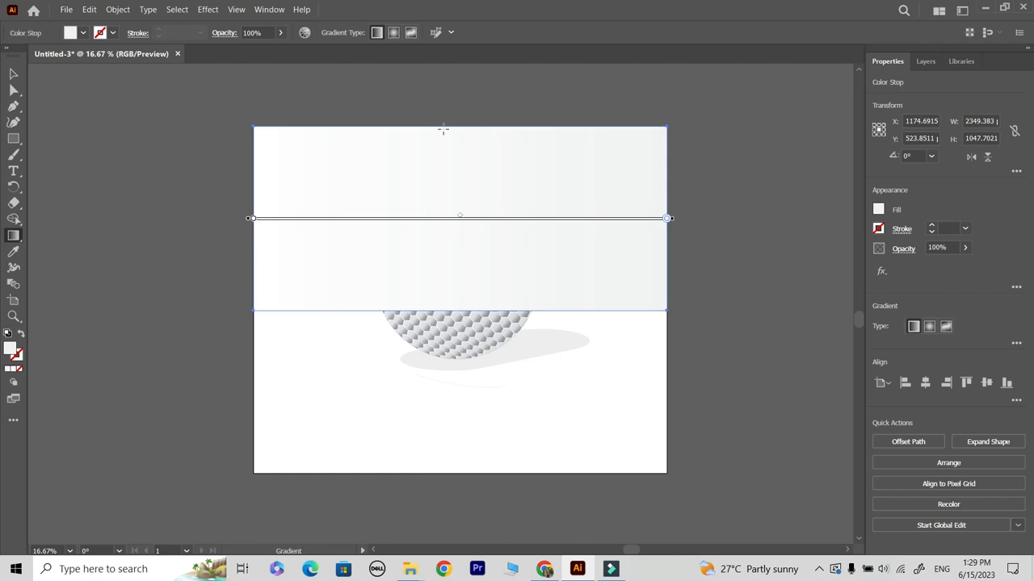
drag(442, 129, 447, 277)
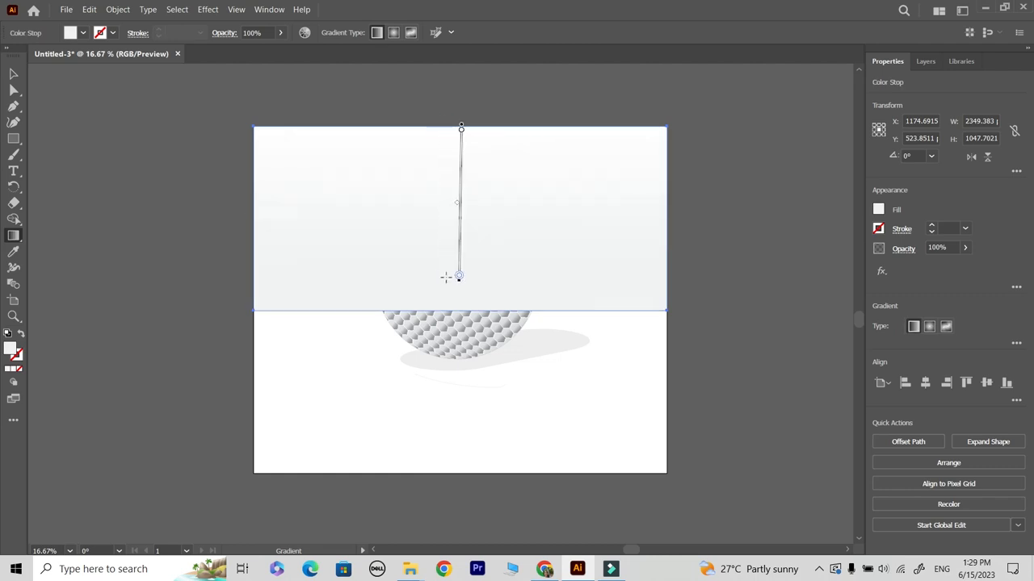
double_click(460, 277)
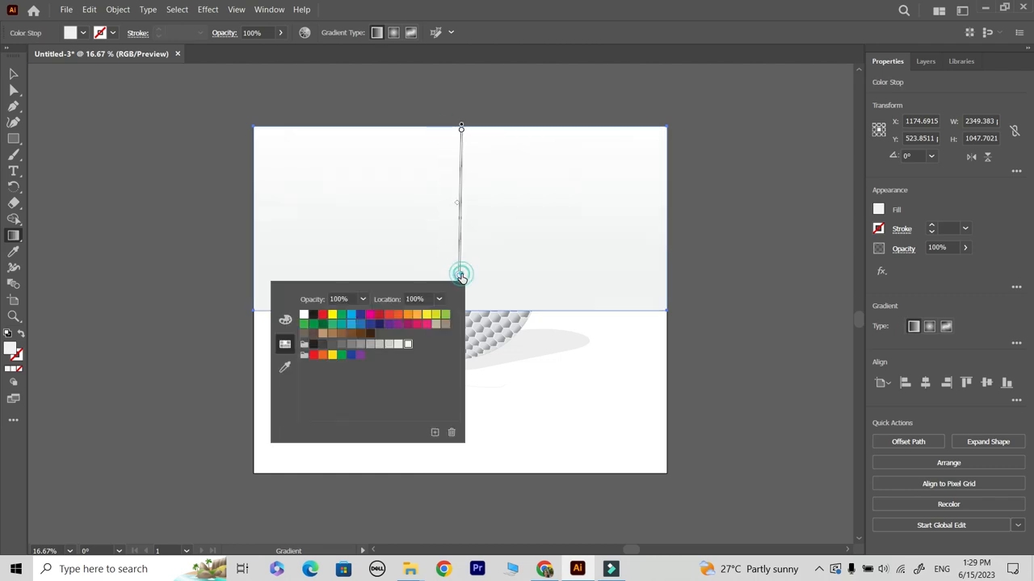
click(352, 324)
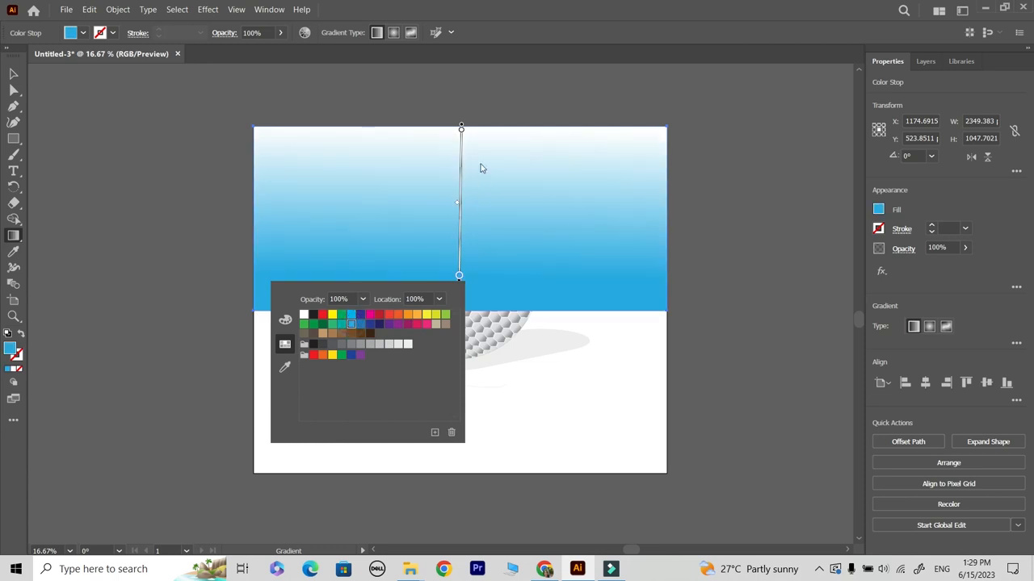
Step: Recolour the rectangle's gradient with a light blue start stop and a very light grey end stop, and deselect it
click(406, 345)
click(388, 345)
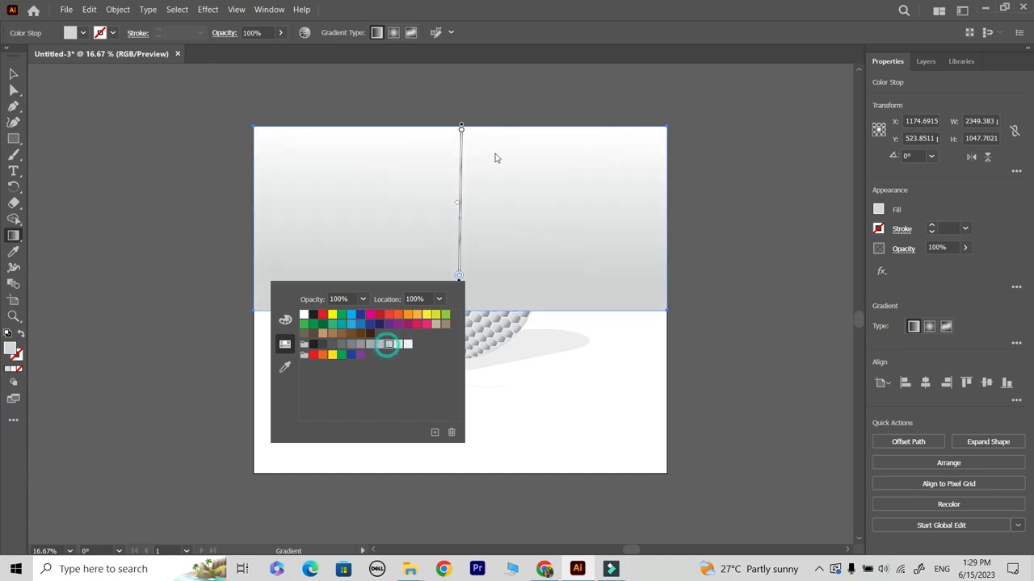
double_click(461, 131)
click(353, 180)
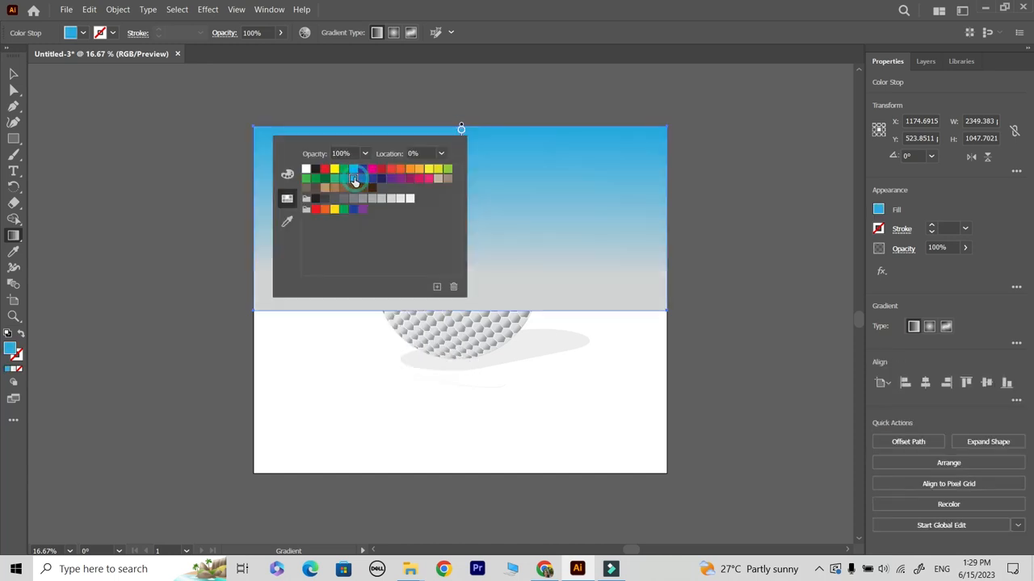
click(490, 122)
double_click(458, 277)
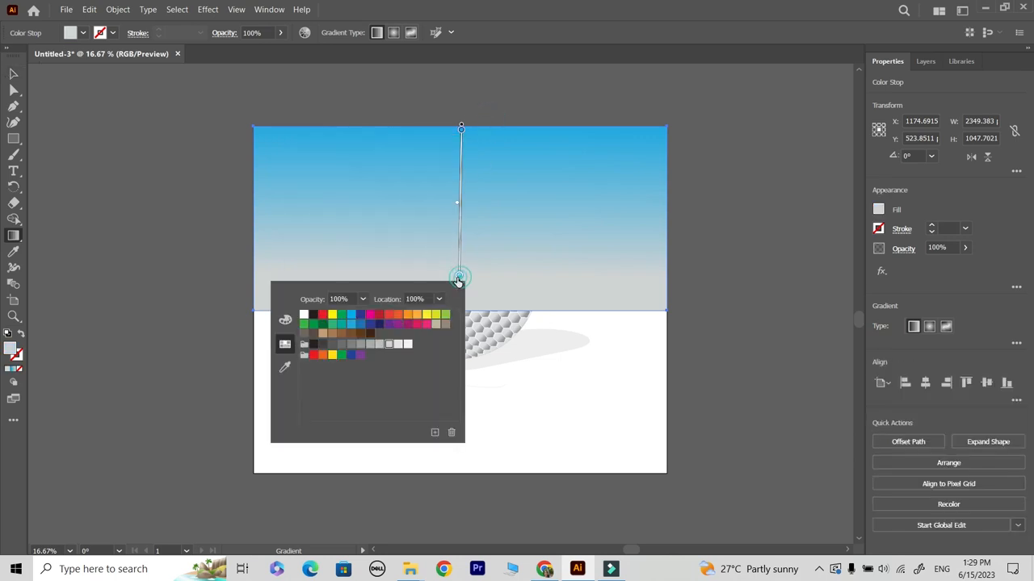
click(399, 345)
click(408, 344)
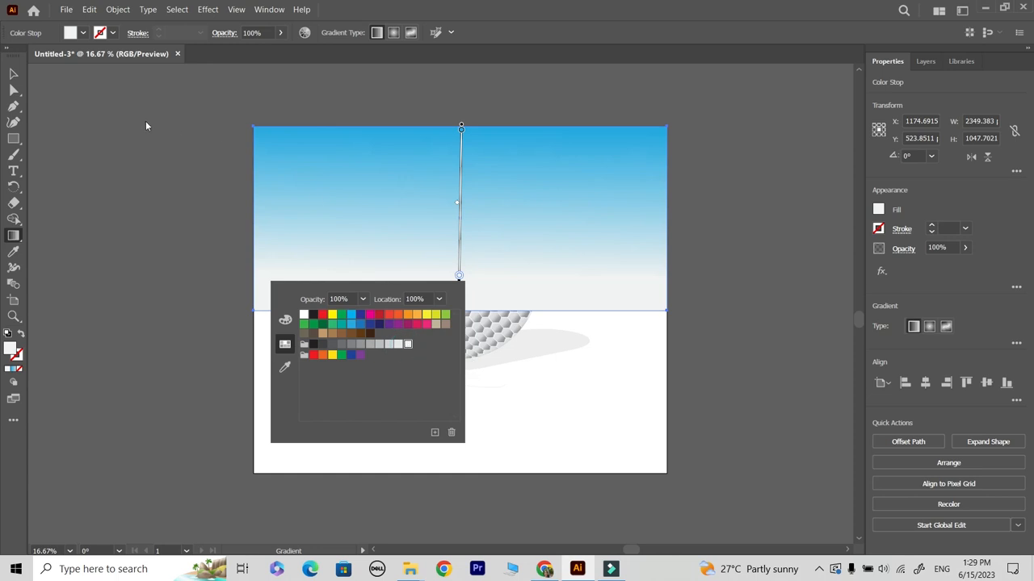
click(13, 75)
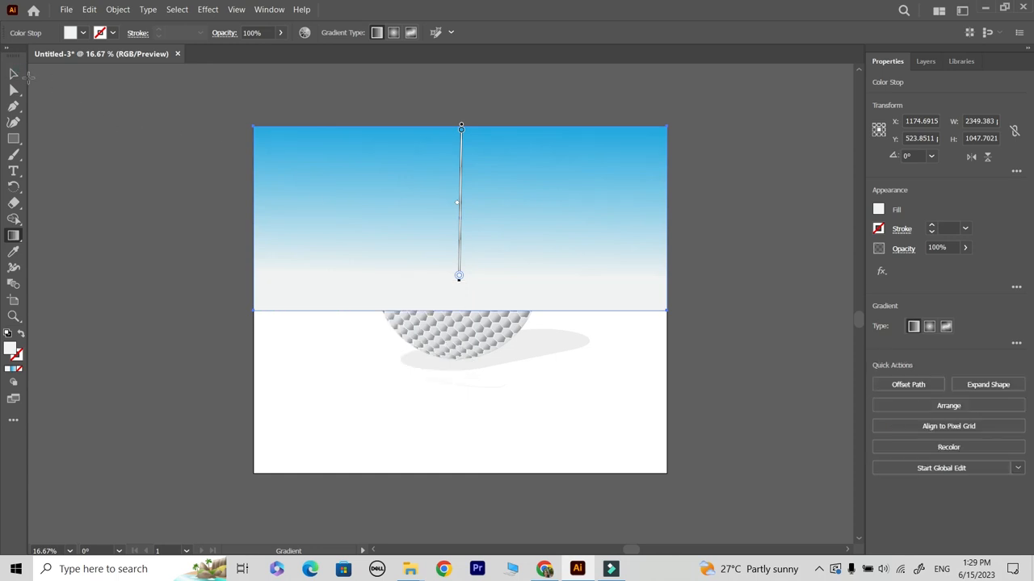
click(14, 74)
click(99, 90)
Step: Duplicate the gradient rectangle straight down to the artboard's bottom edge and reflect the copy across the horizontal axis
click(517, 227)
drag(519, 229, 519, 392)
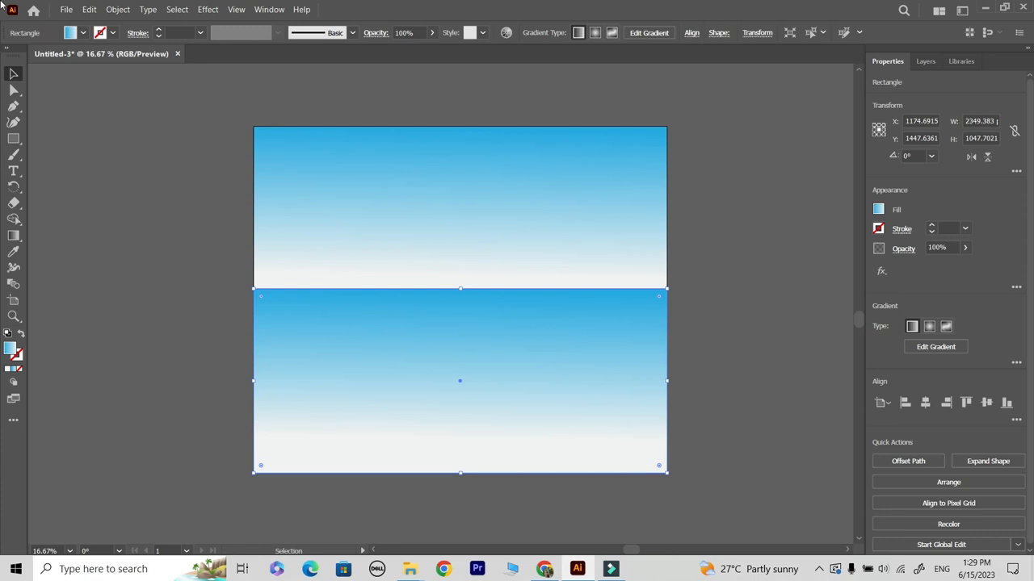
click(117, 10)
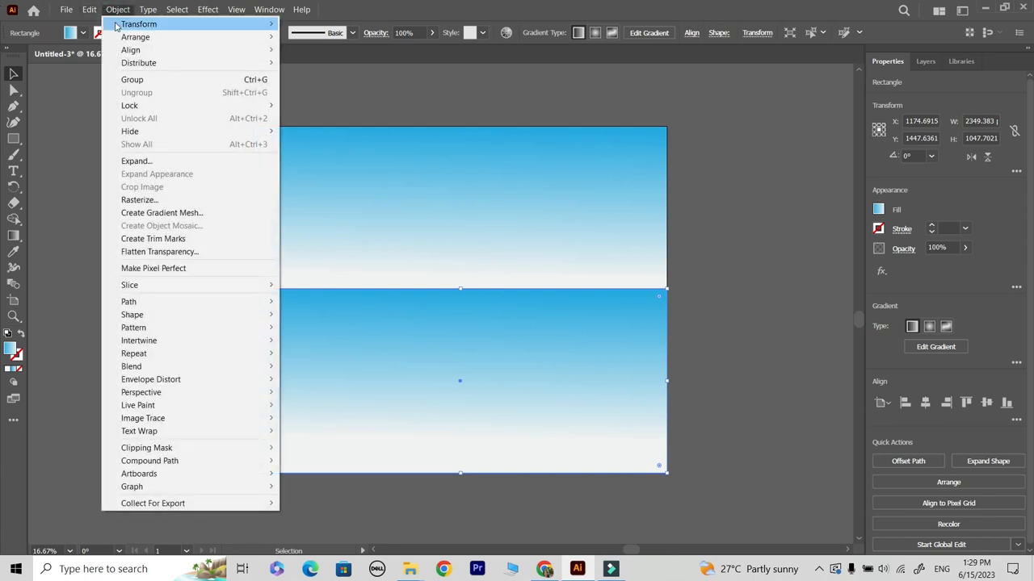
mouse_move(137, 24)
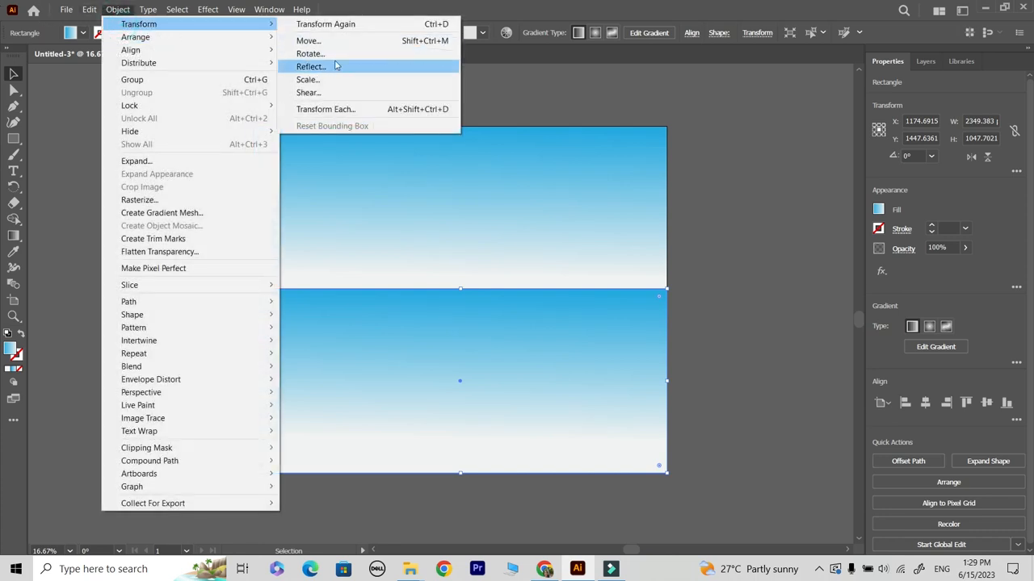
click(310, 67)
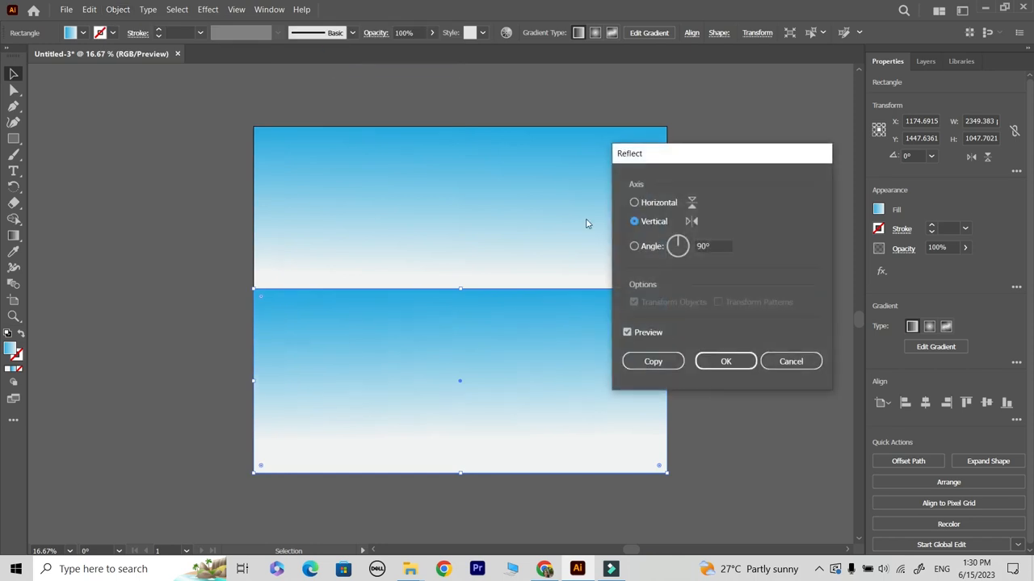
click(646, 203)
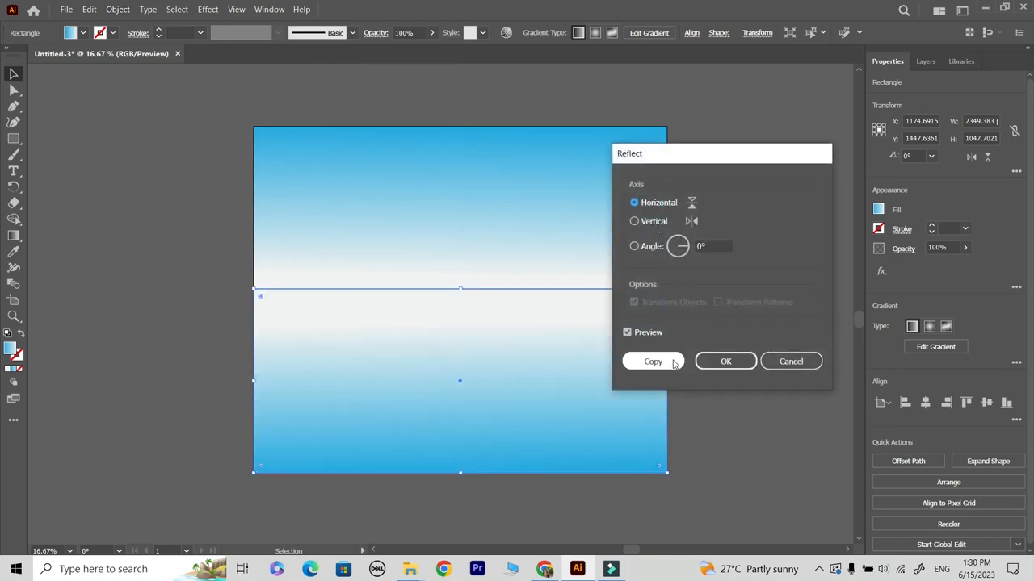
click(717, 362)
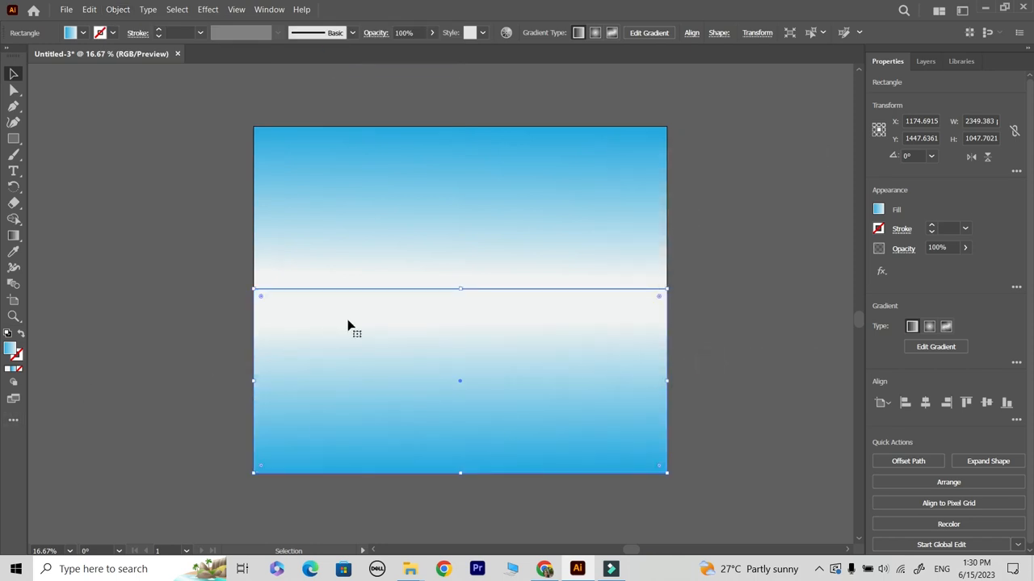
Step: Change the lower rectangle's blue gradient stop to the green swatch C=75 M=0 Y=75 K=0 and deselect it
click(13, 235)
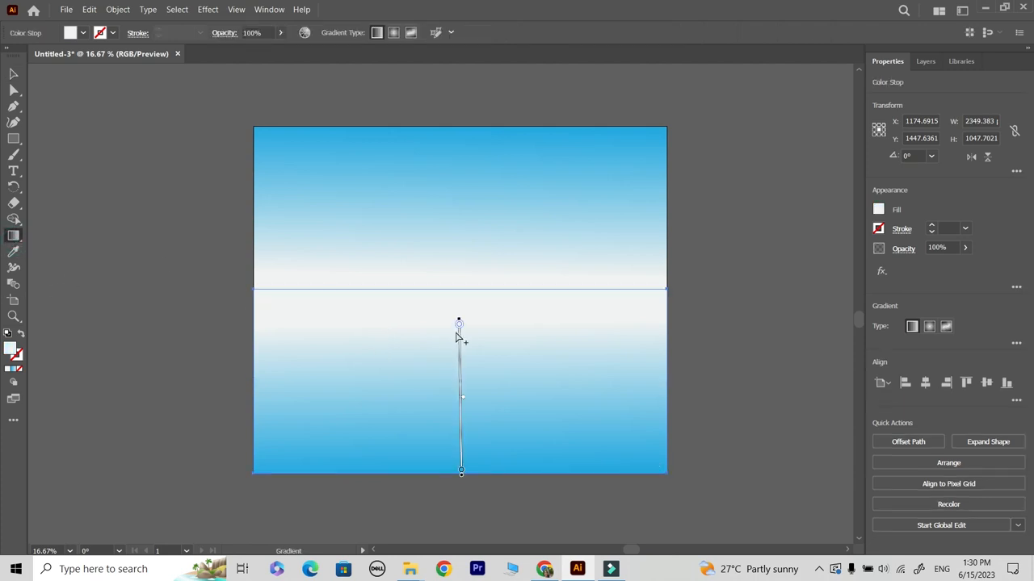
double_click(458, 325)
click(459, 326)
double_click(462, 472)
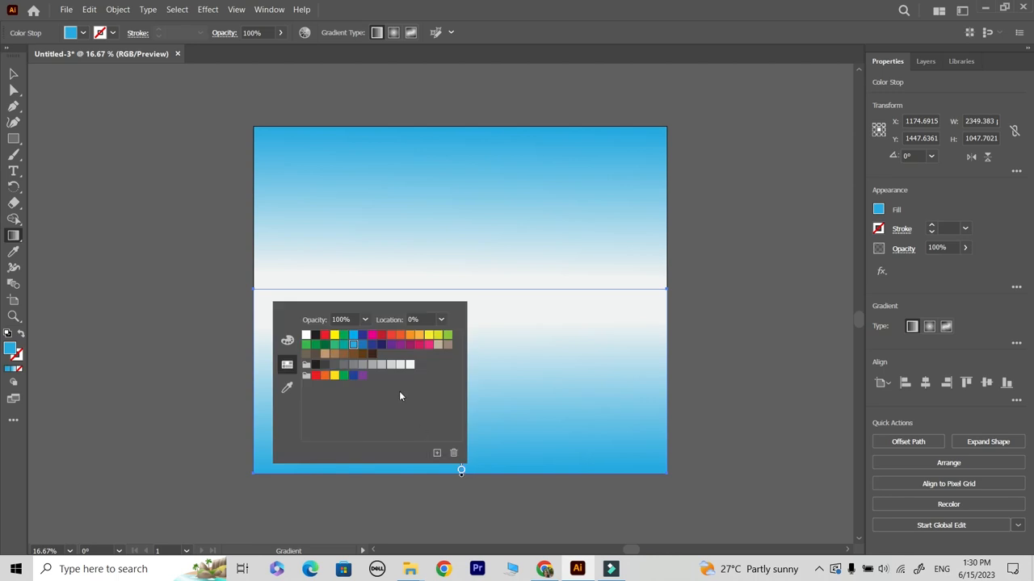
click(334, 345)
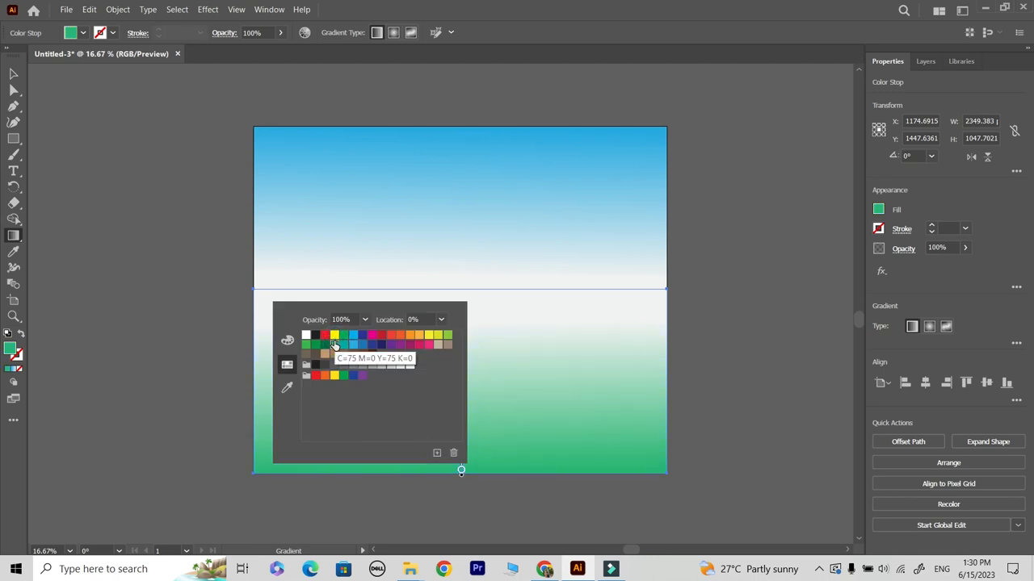
click(17, 75)
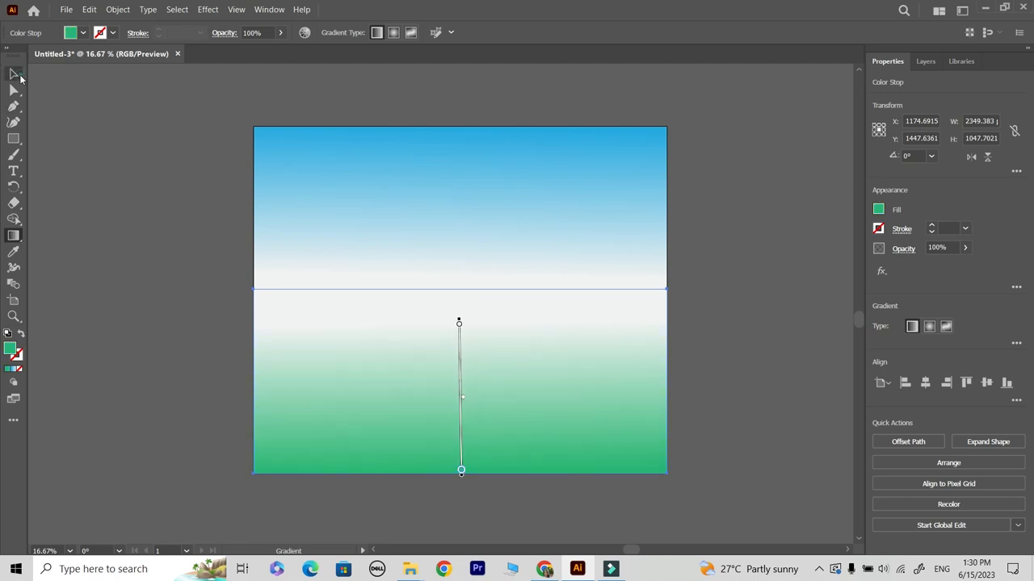
click(14, 74)
click(146, 223)
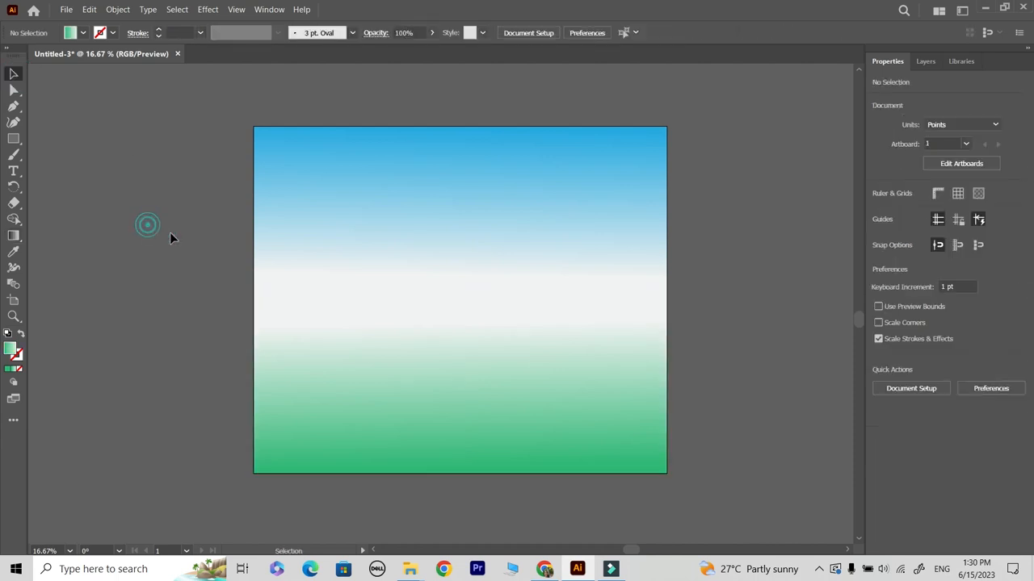
Step: Send both gradient rectangles to the back, behind the sphere and its shadow
click(431, 208)
shift+click(424, 367)
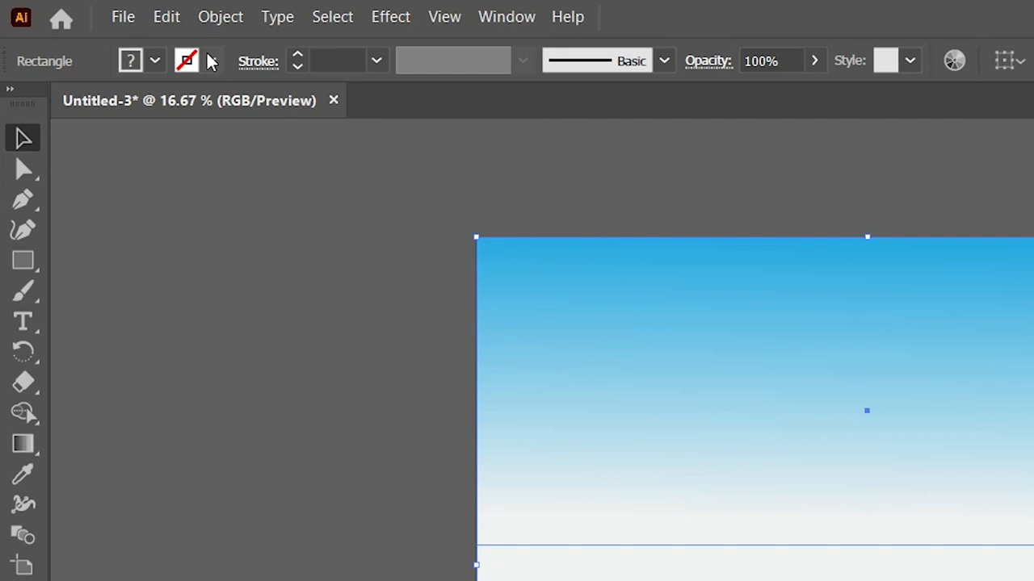
click(117, 10)
mouse_move(286, 70)
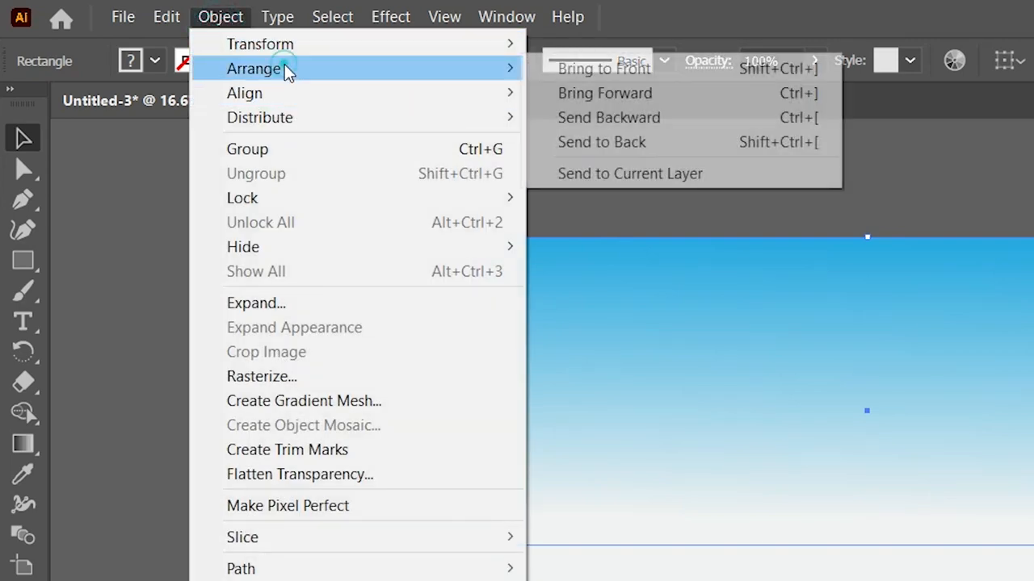
click(691, 144)
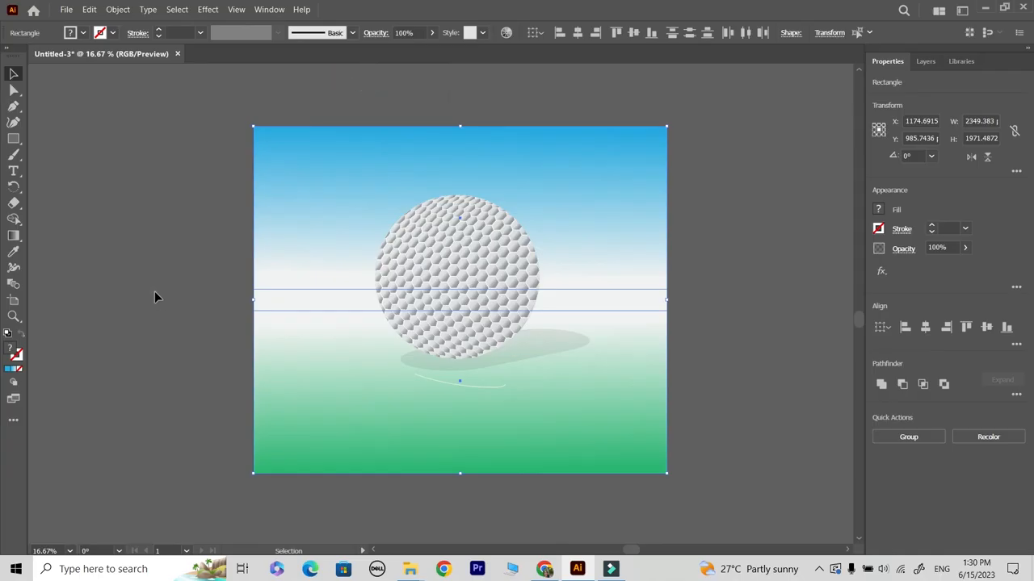
Step: Delete the stray thin white curve below the sphere's shadow
click(289, 551)
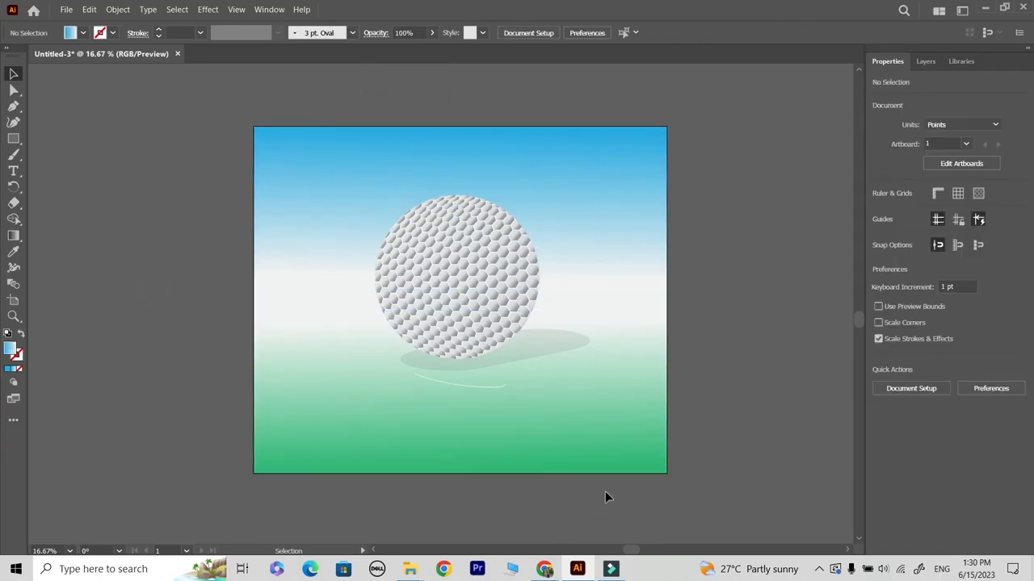
click(485, 387)
click(480, 395)
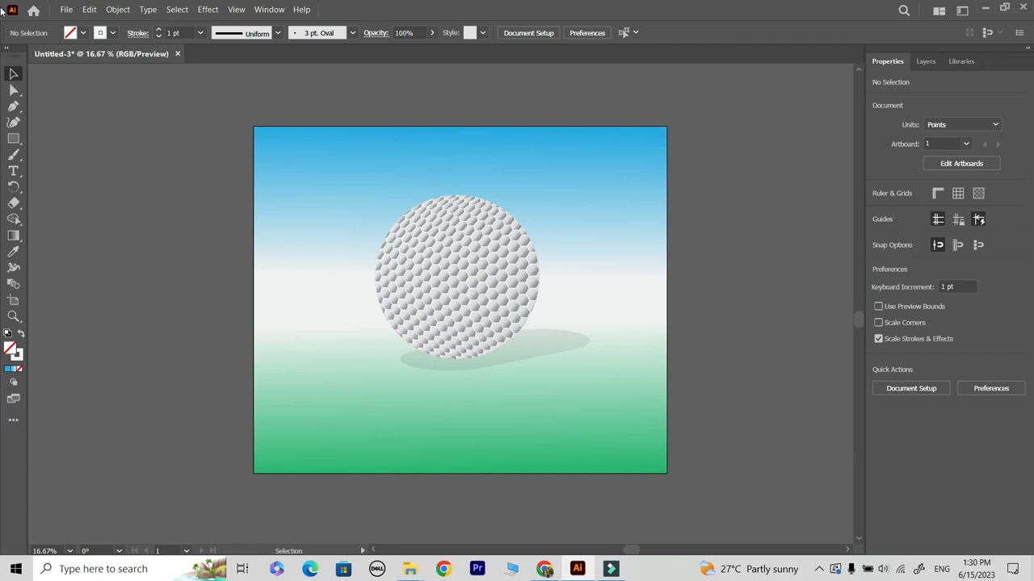
Step: Move the far right anchor point of the shadow blend's spine slightly down and left, and deselect it
click(554, 346)
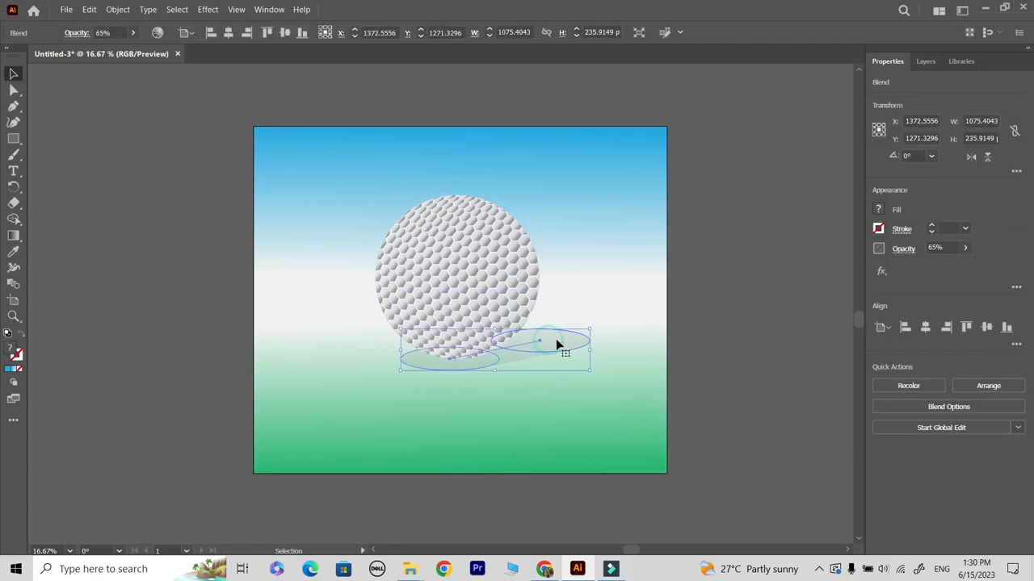
key(z)
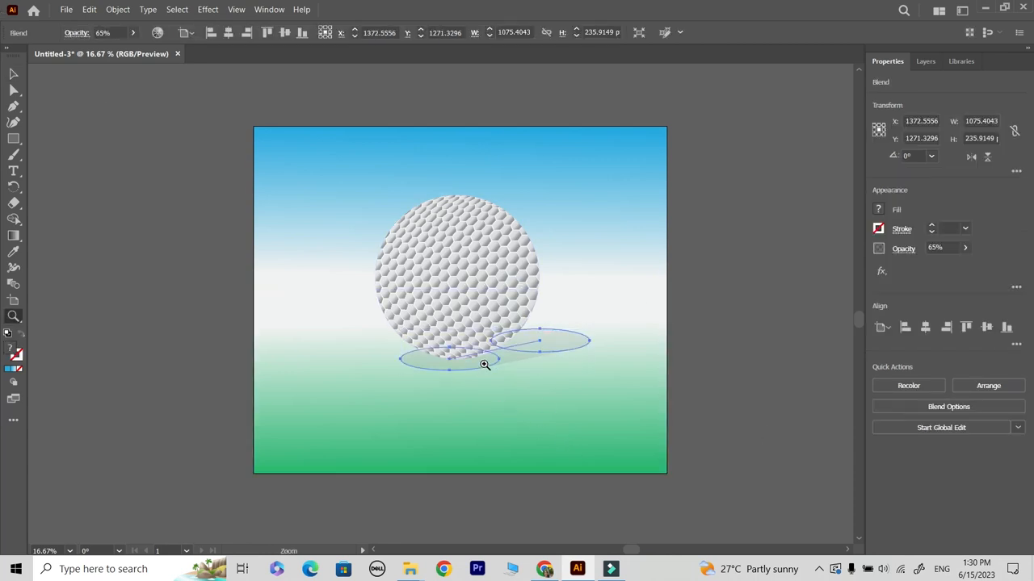
click(484, 364)
click(482, 272)
click(14, 90)
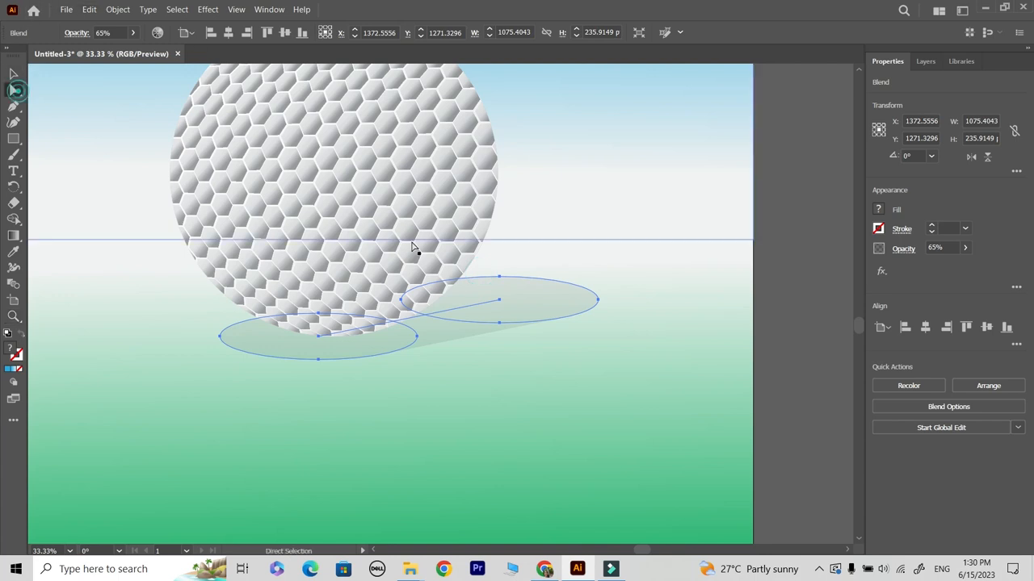
mouse_move(499, 301)
mouse_down()
mouse_move(503, 323)
mouse_move(497, 310)
mouse_up()
click(20, 76)
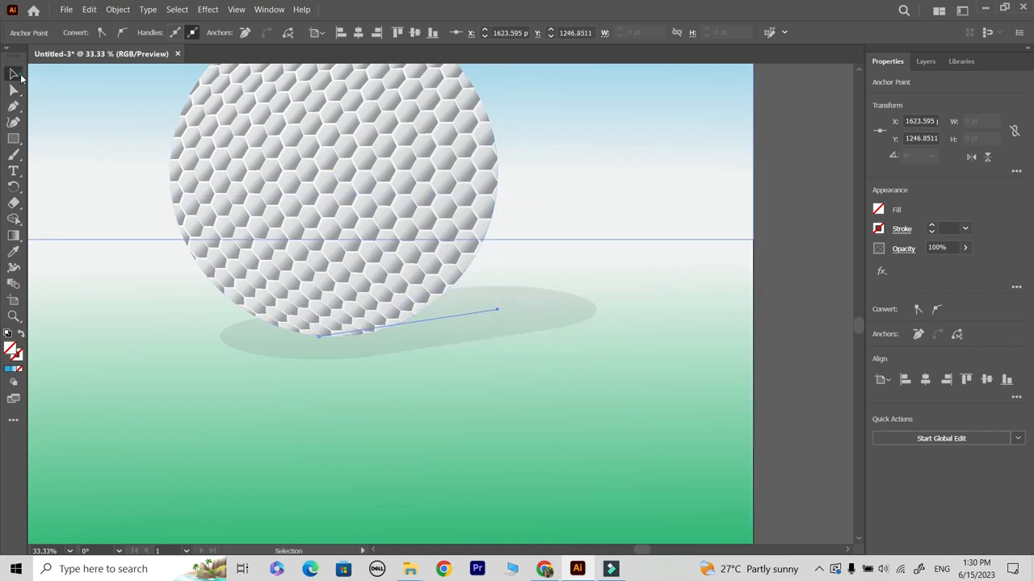
click(136, 185)
click(791, 375)
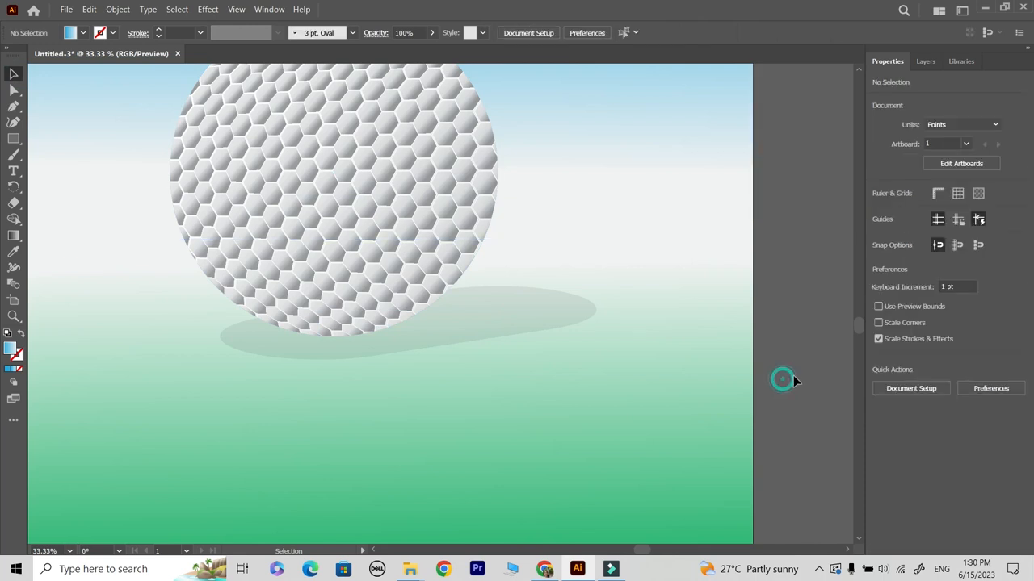
Step: Ungroup the honeycomb sphere and deselect its parts
key(ctrl+minus)
key(ctrl+minus)
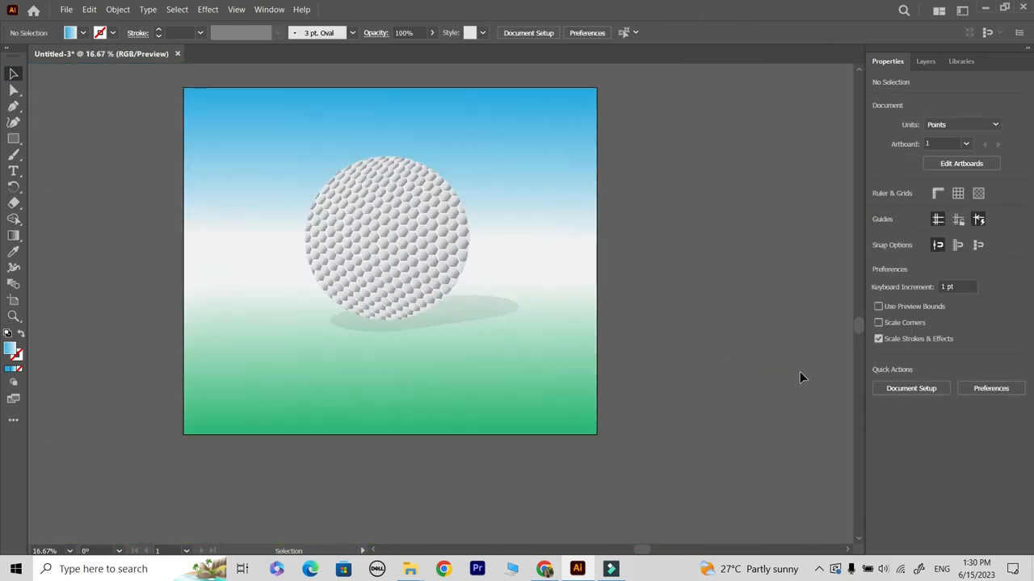
key(space)
drag(443, 295, 482, 326)
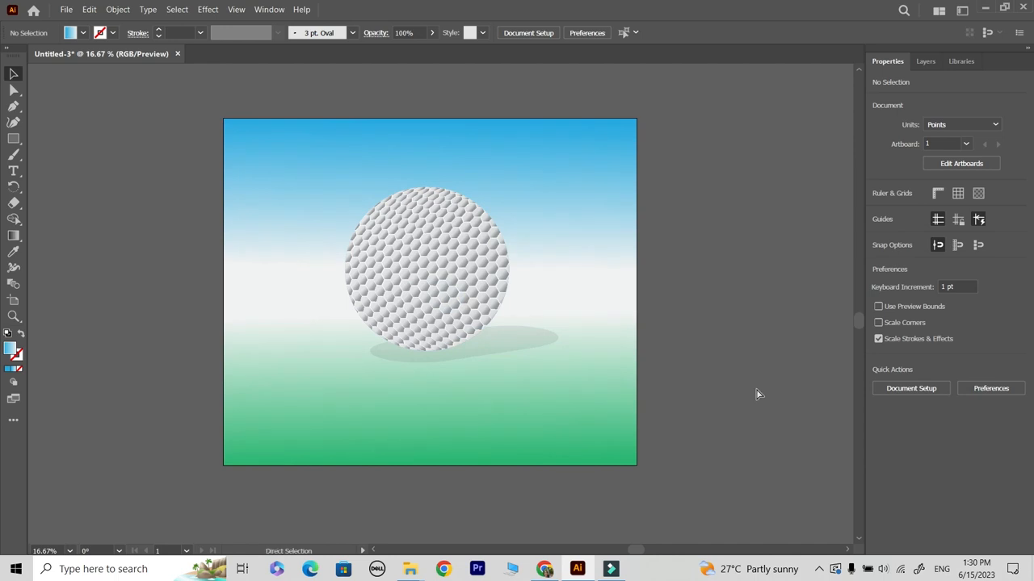
scroll(757, 394, up, 2)
click(403, 226)
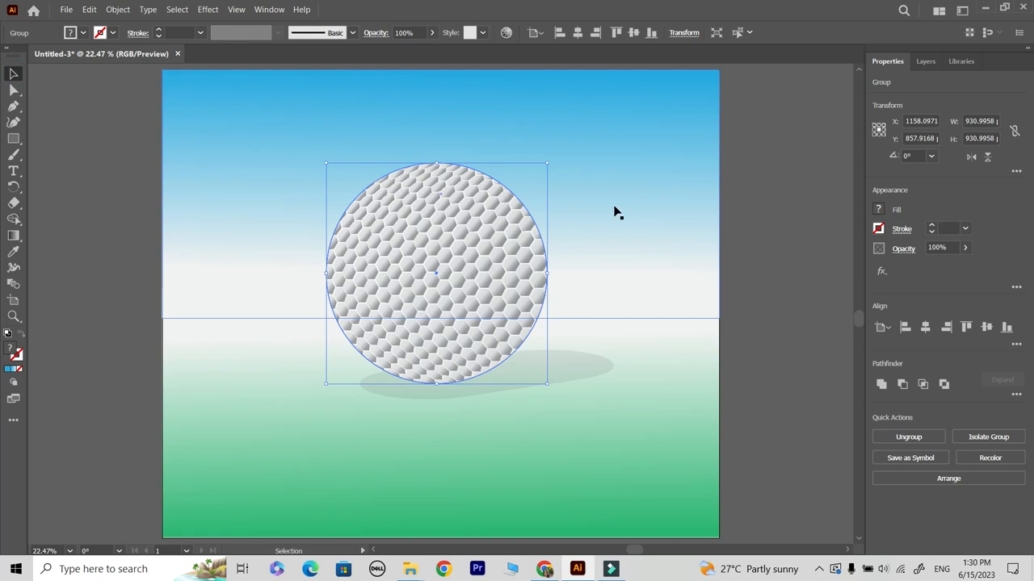
click(768, 231)
click(482, 249)
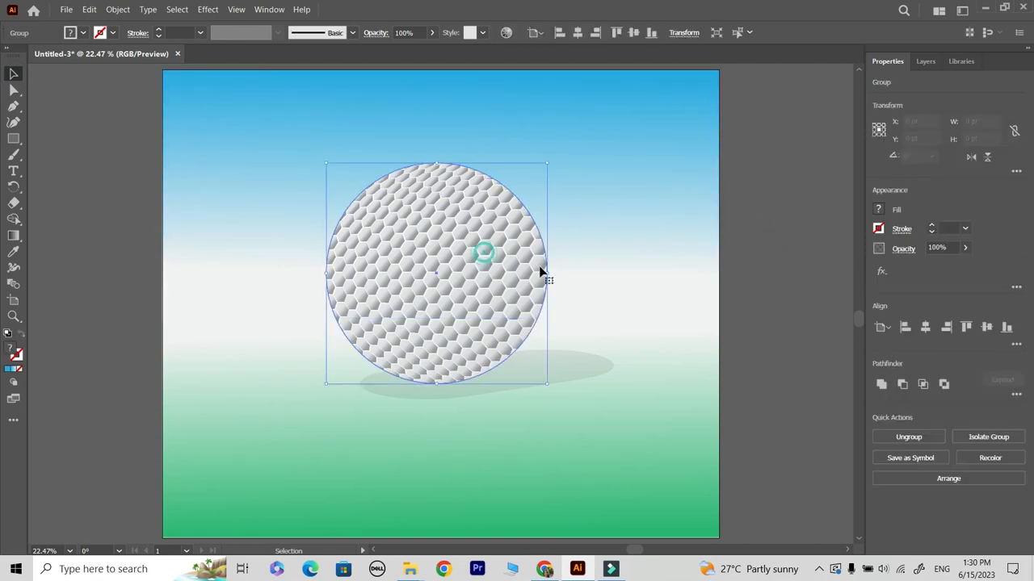
click(879, 435)
click(785, 415)
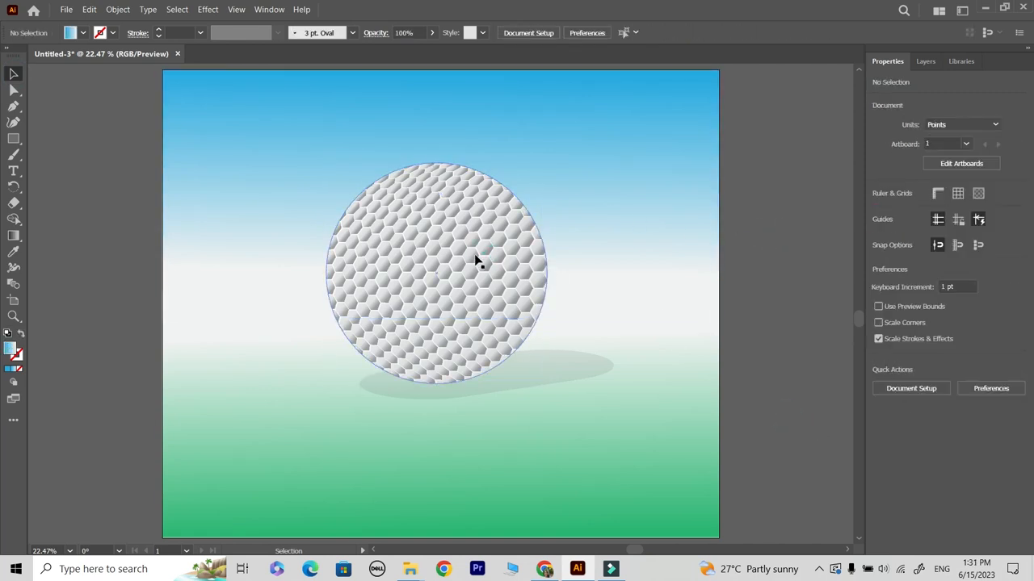
Step: Raise the opacity of the sphere's white Overlay ellipse to 96% and deselect it
click(475, 261)
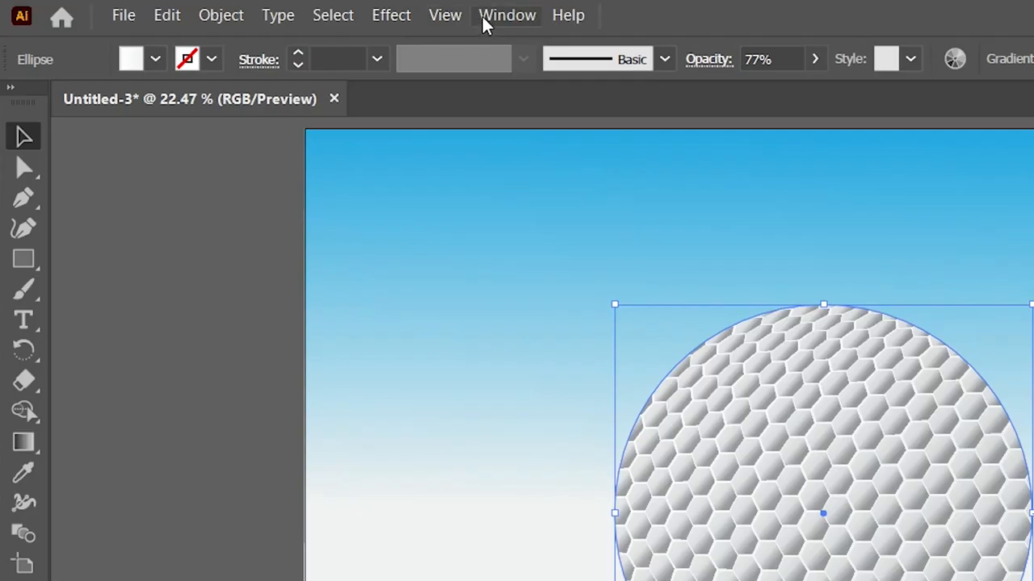
click(269, 9)
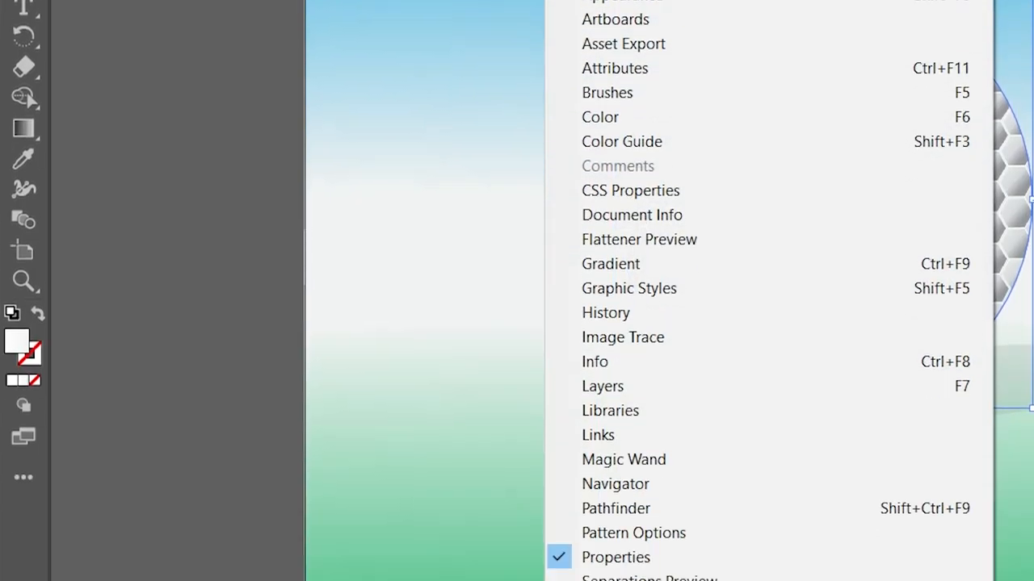
click(729, 529)
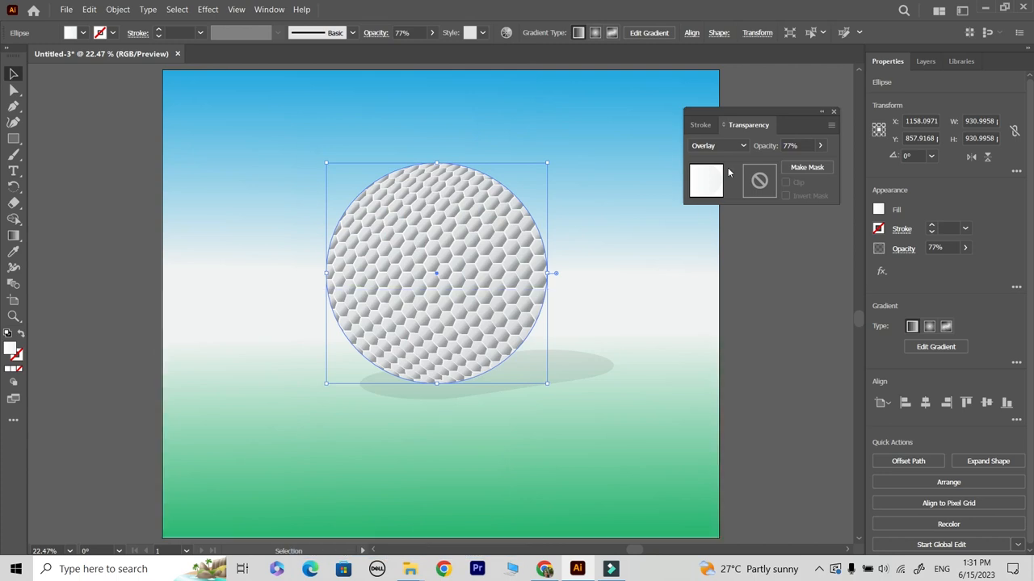
click(821, 147)
drag(807, 162, 816, 165)
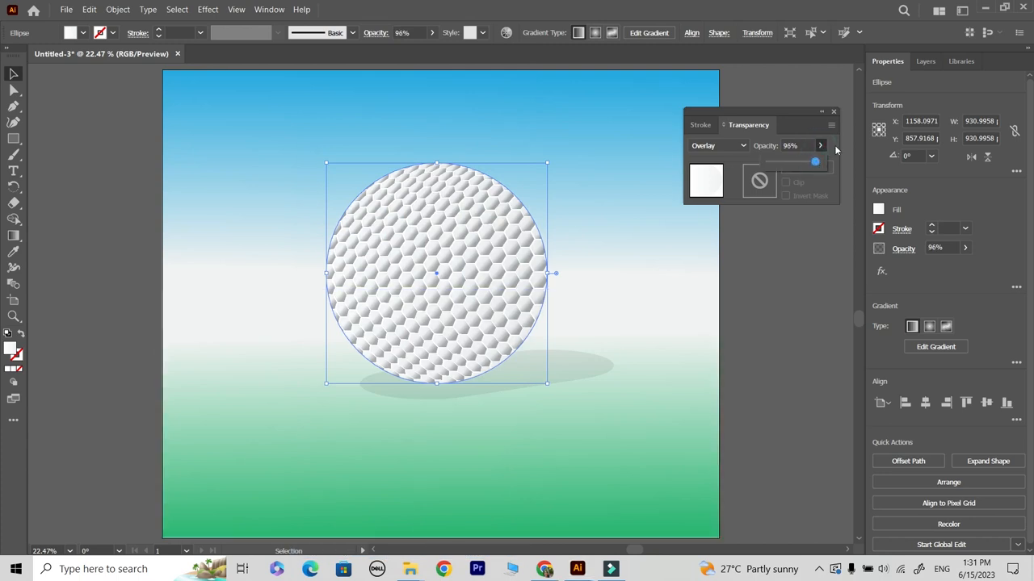
click(833, 113)
click(776, 246)
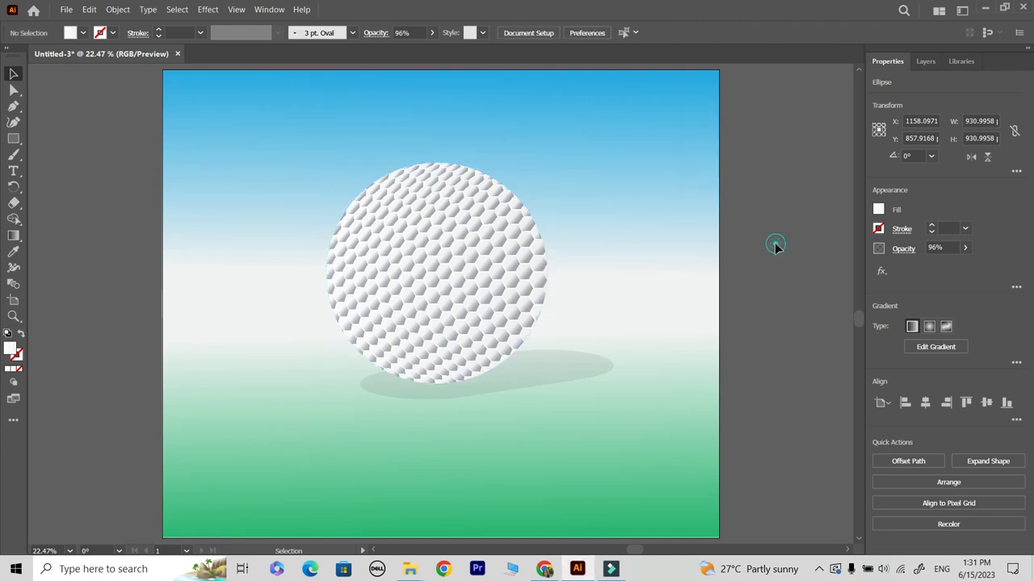
key(ctrl+minus)
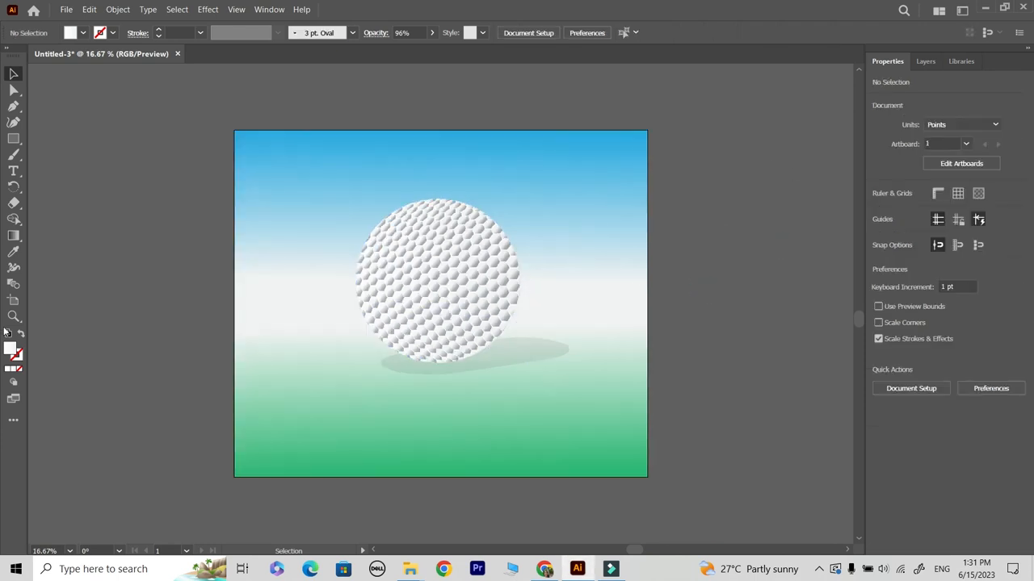